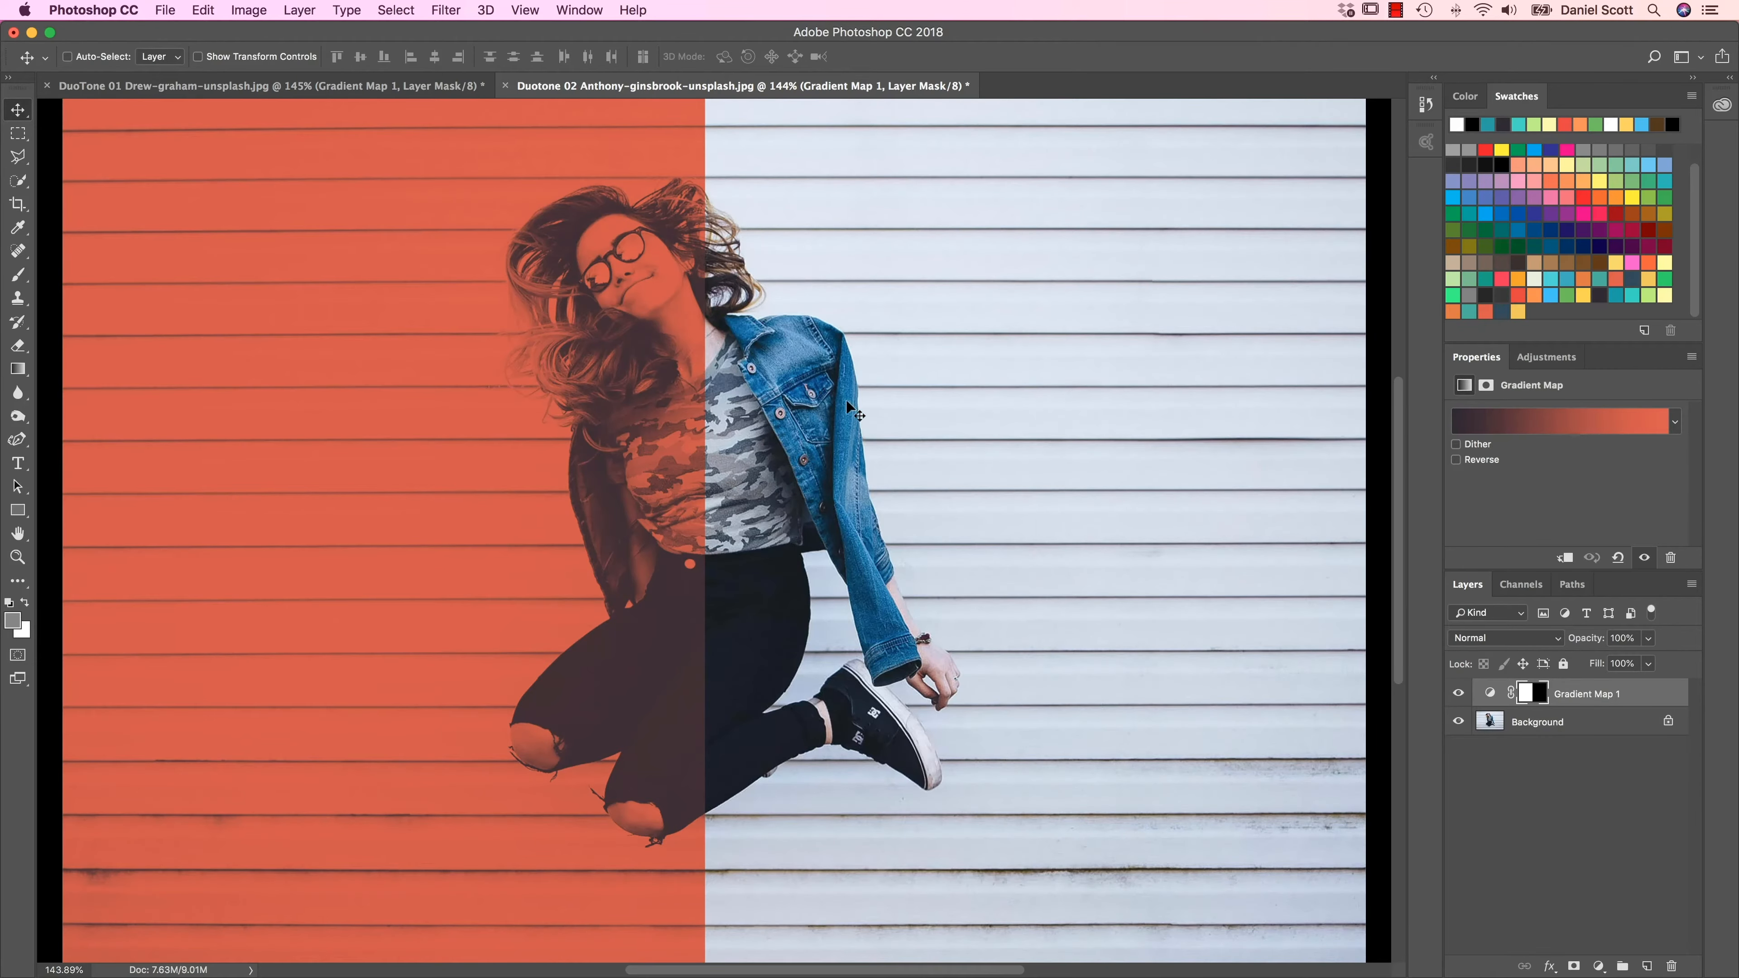
drag(603, 394, 841, 415)
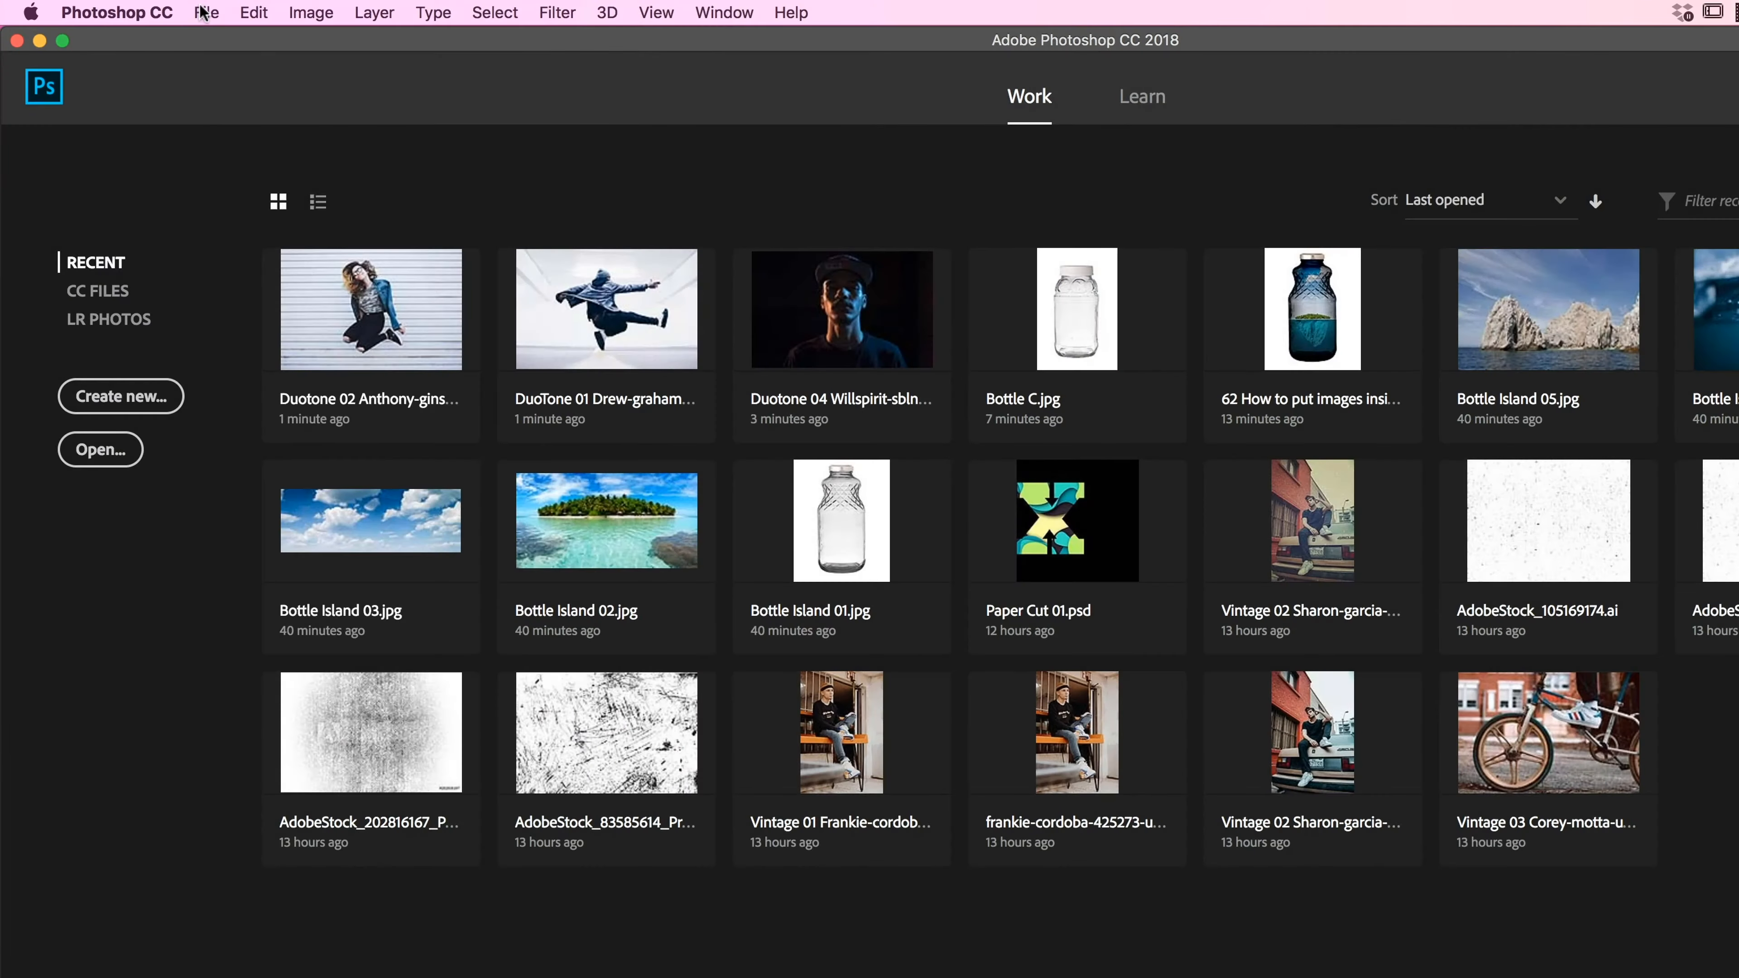
Step: Open the DuoTone 01 and Duotone 02 JPG images together from the 11 Visual Styles exercise folder
click(165, 9)
click(230, 60)
click(994, 214)
click(1033, 231)
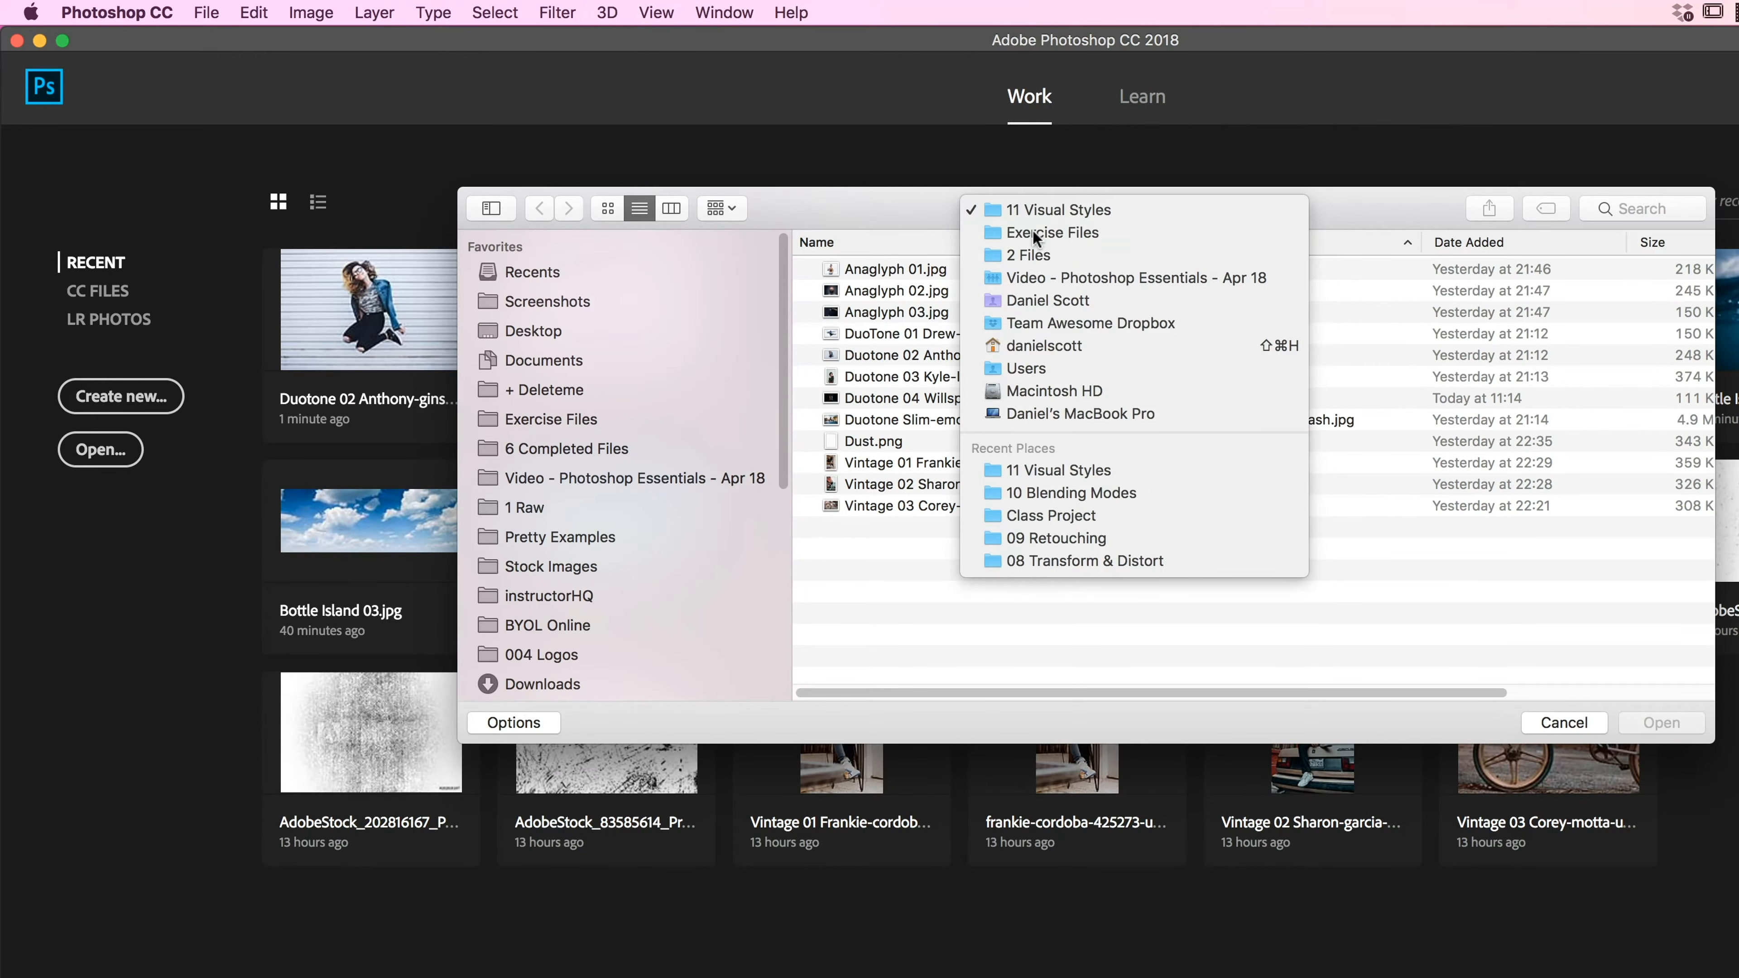
double_click(886, 484)
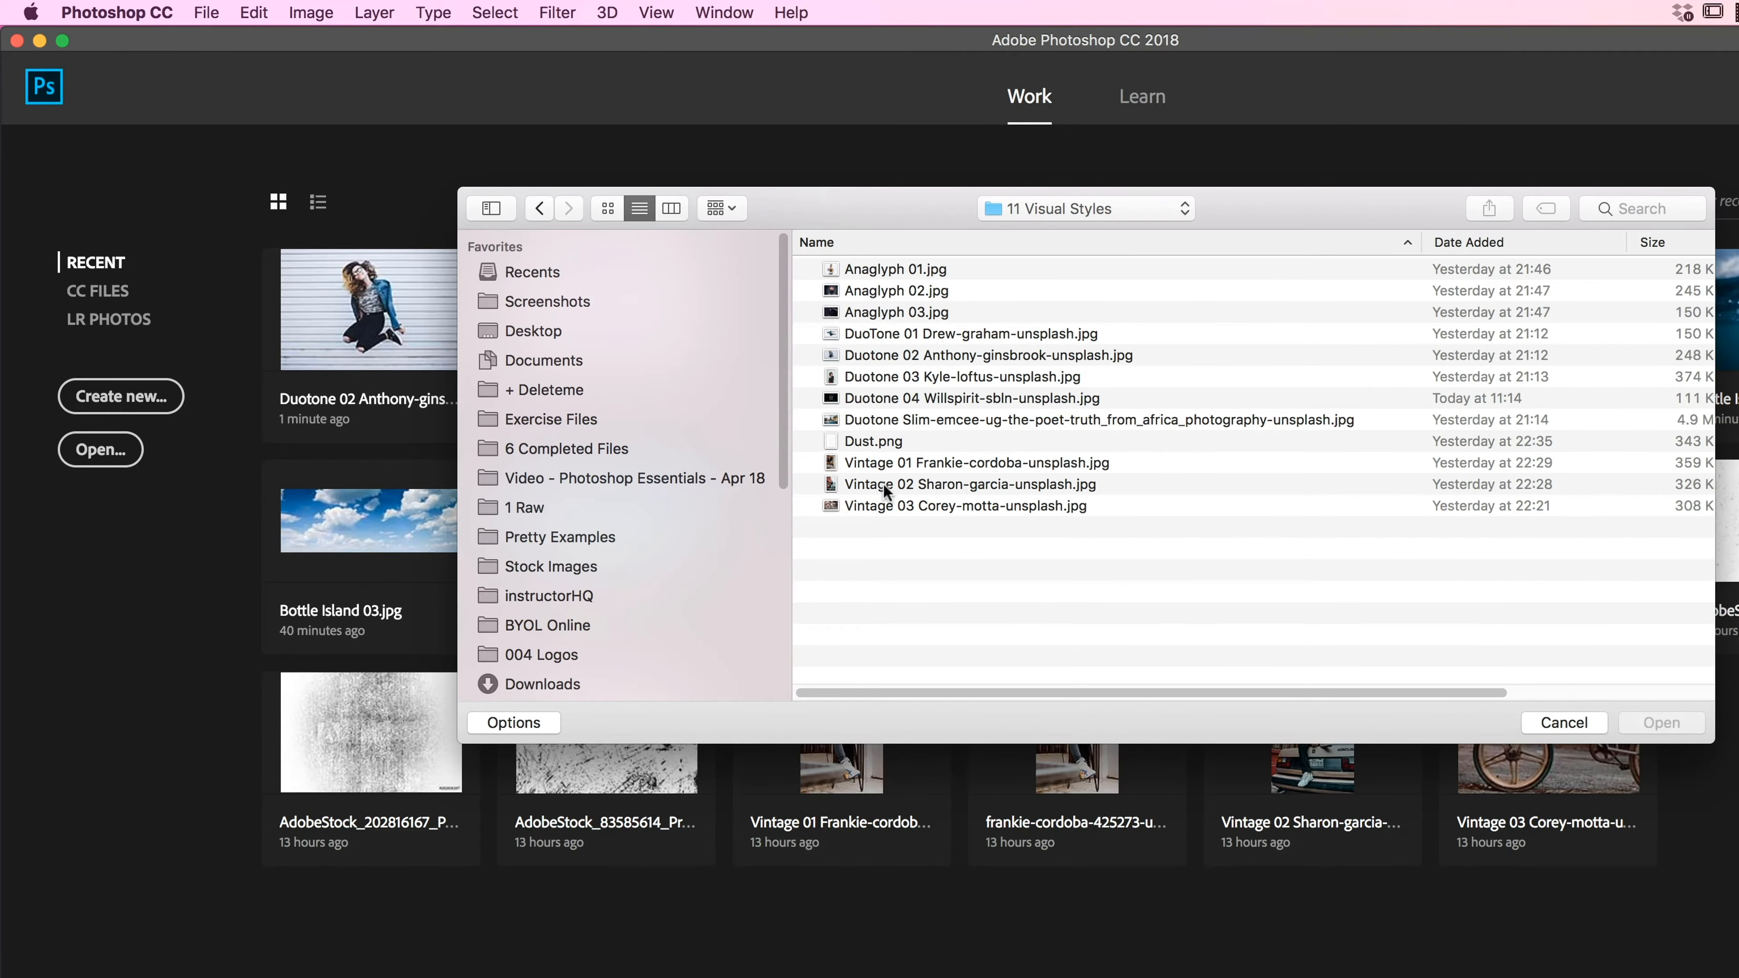
click(896, 334)
shift+click(920, 355)
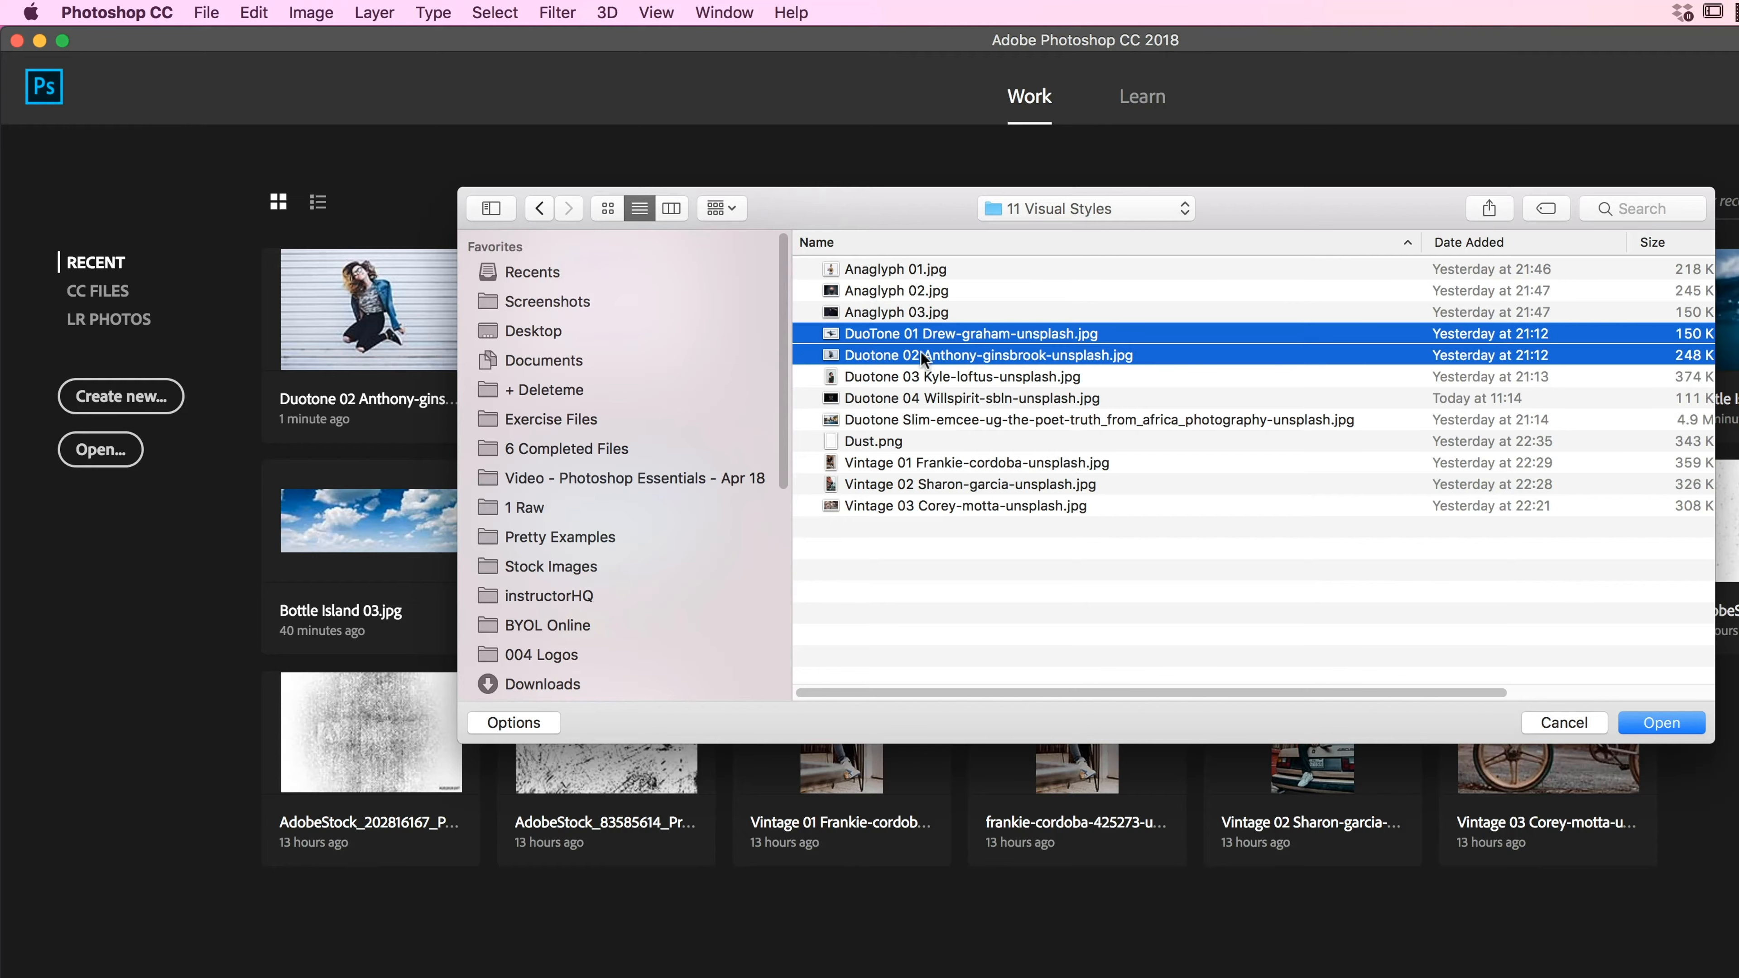
click(1691, 724)
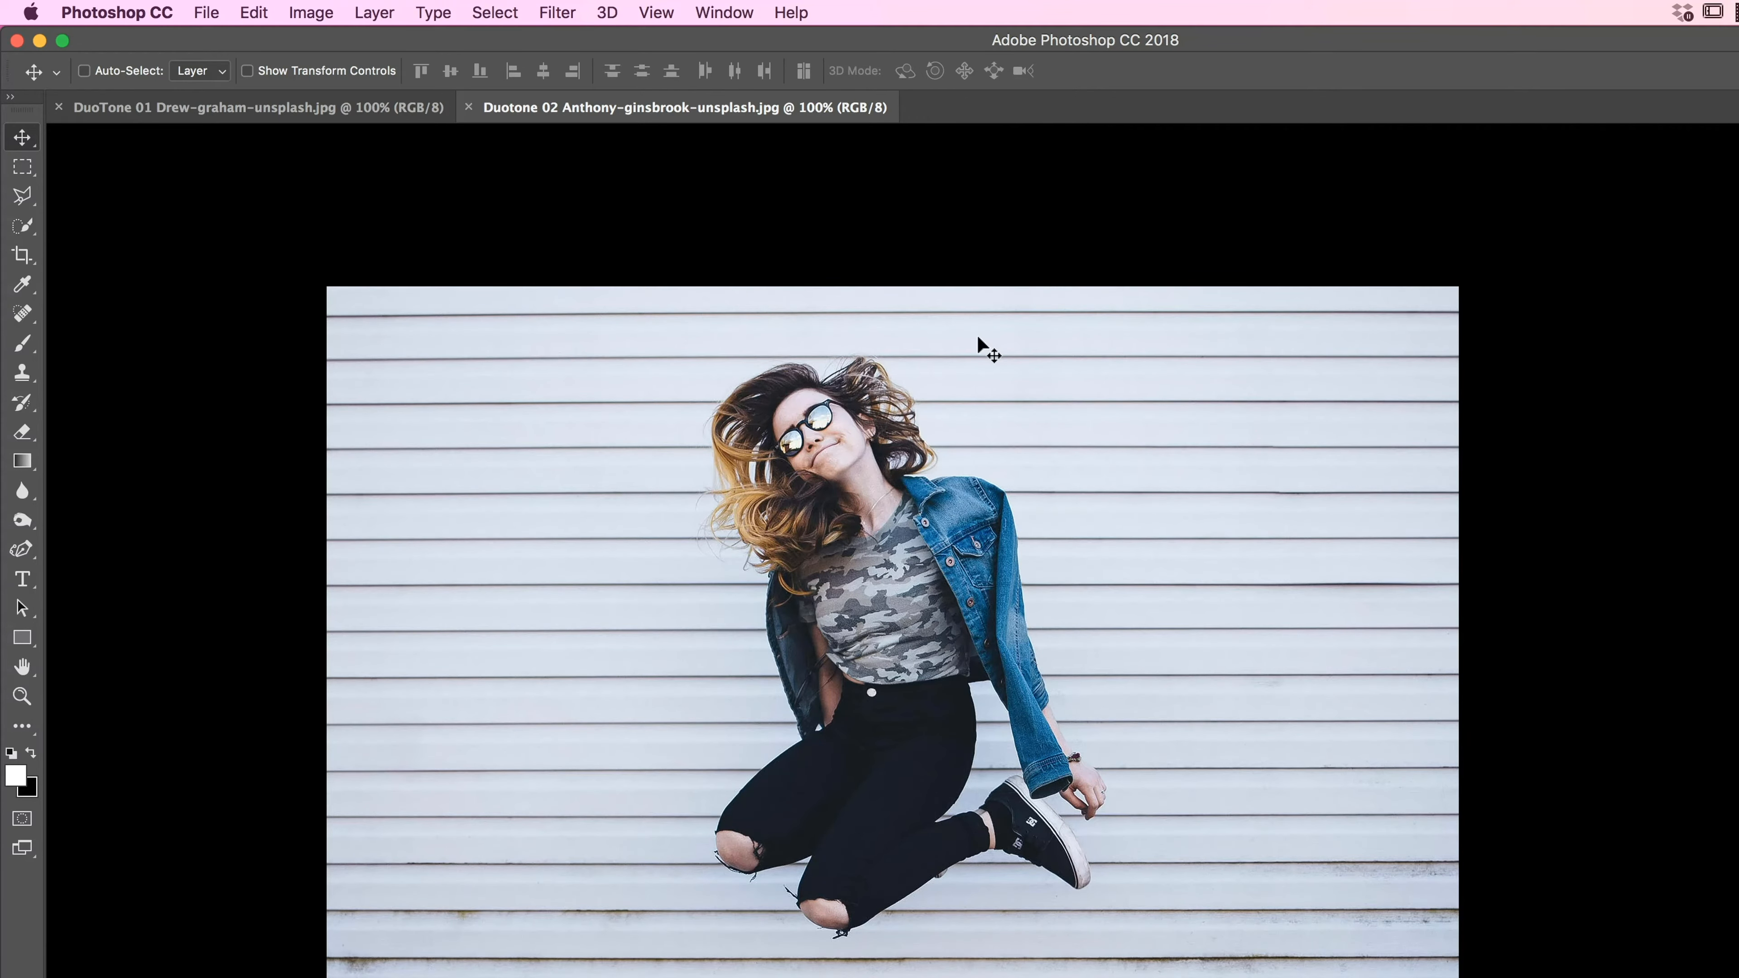
Step: Add a Gradient Map adjustment layer to the DuoTone 01 image of the jumping man
click(192, 104)
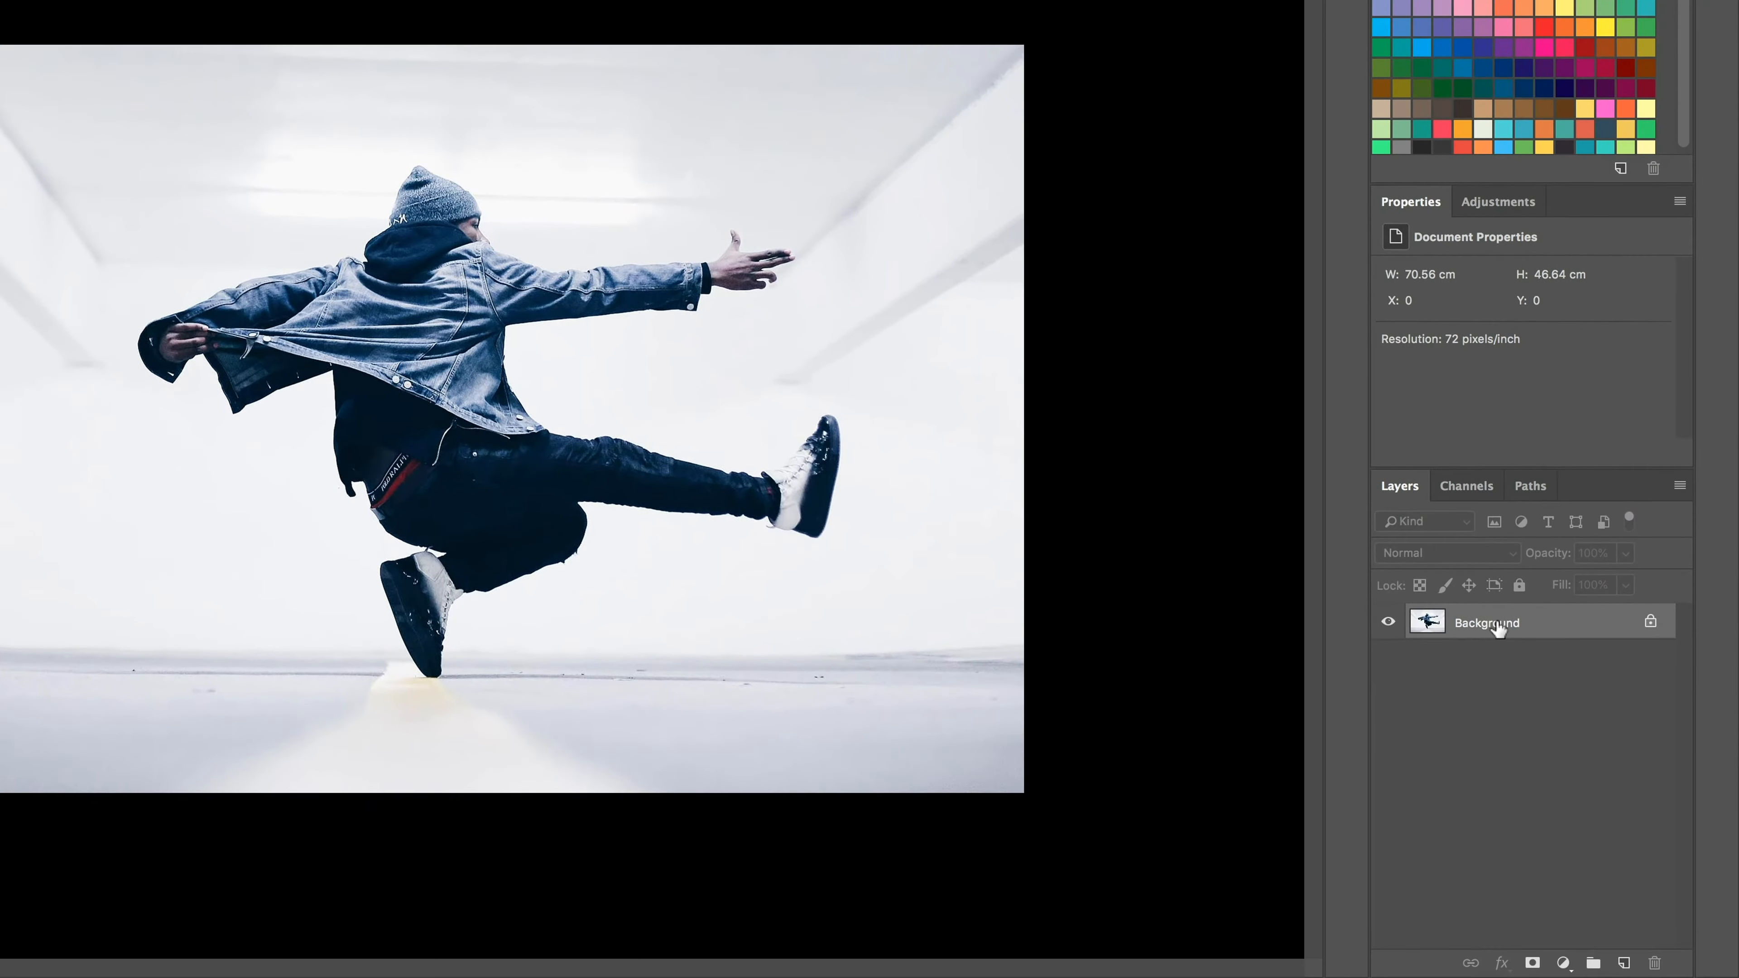
click(1478, 206)
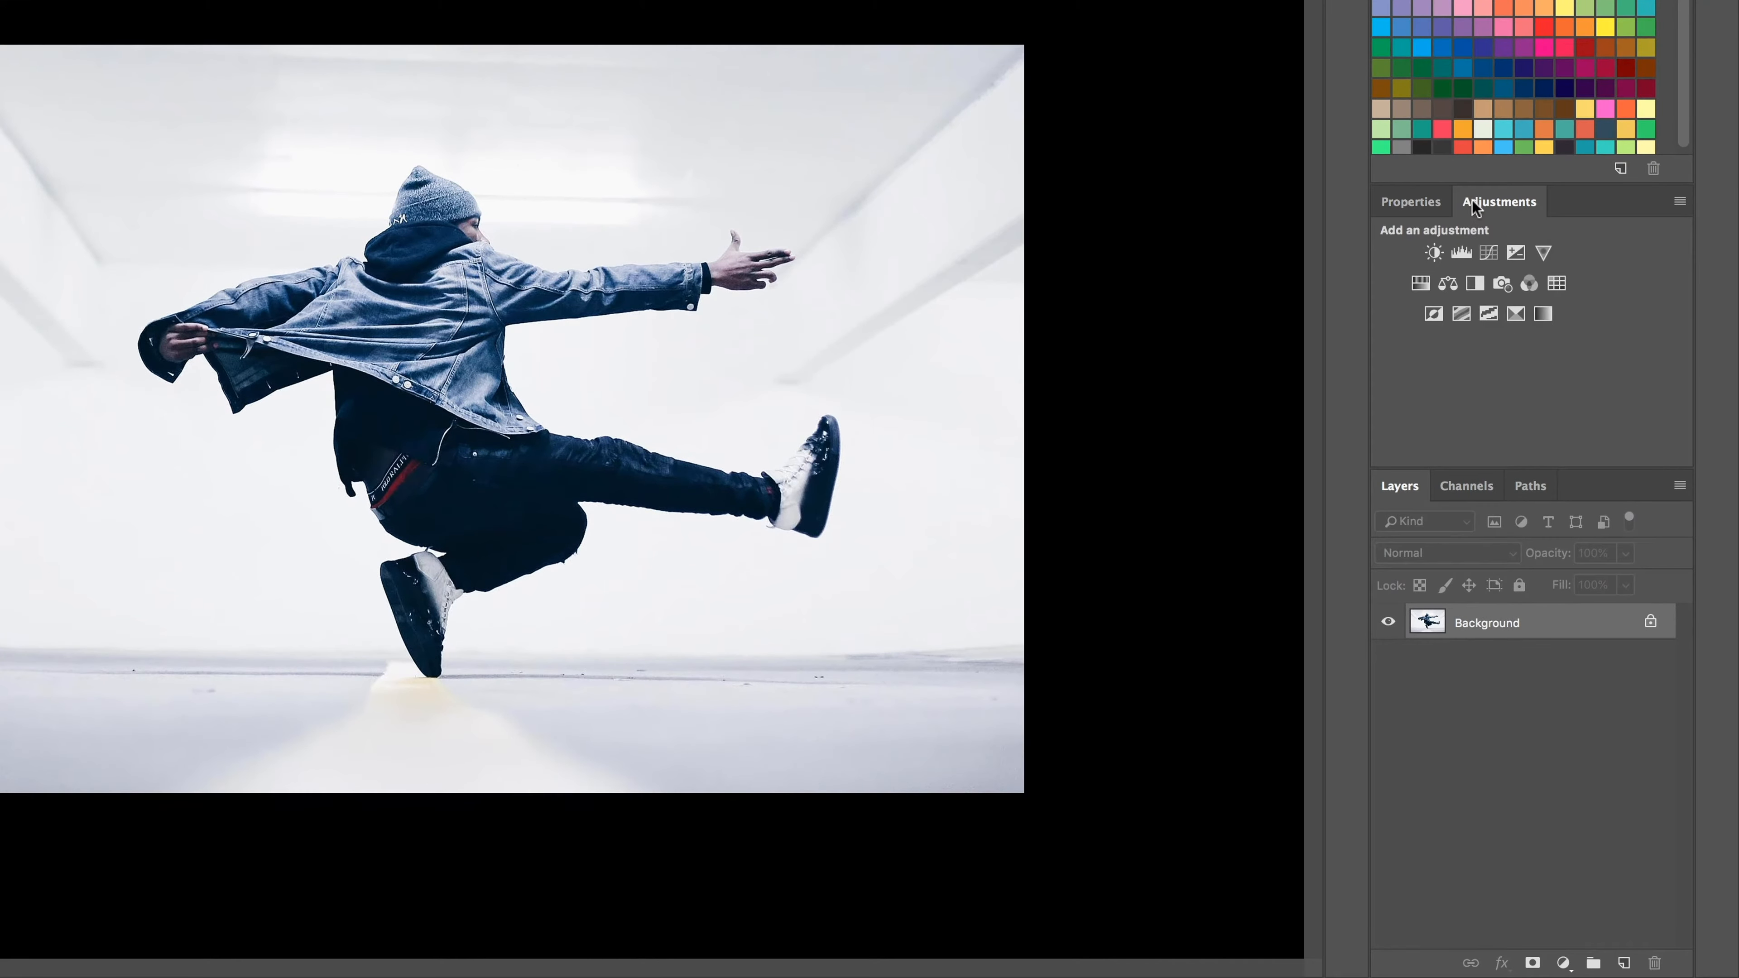
click(1544, 315)
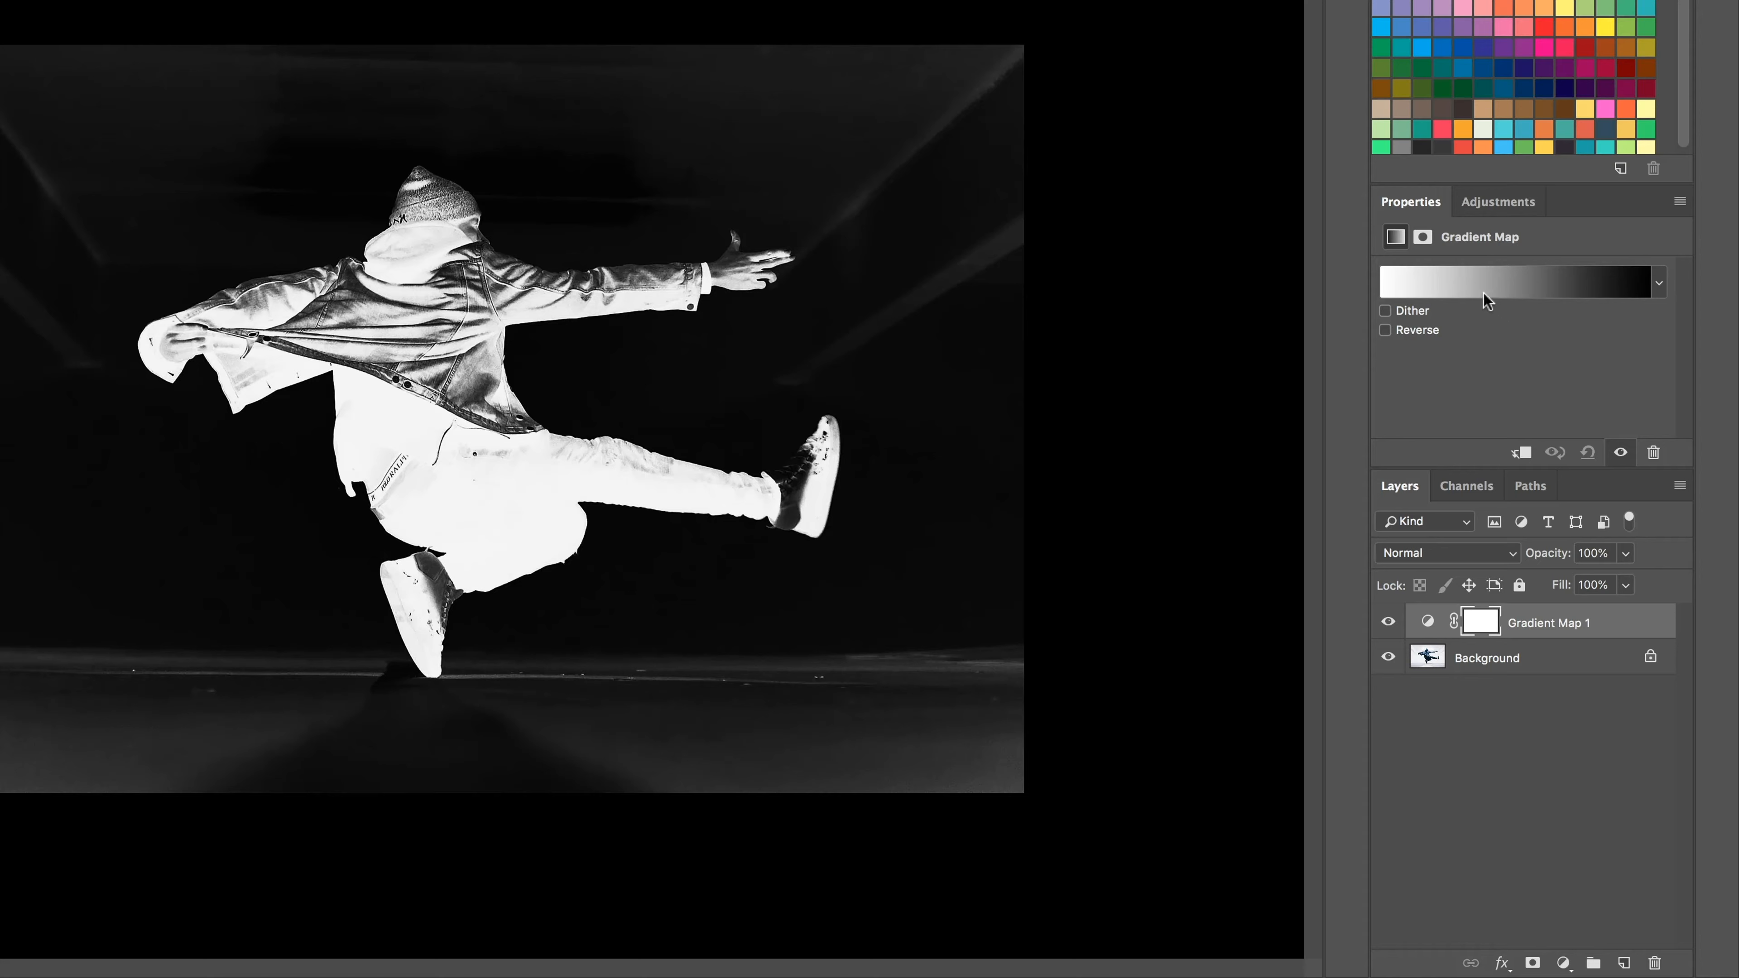
Step: Apply the Violet, Orange preset to the gradient map, trying the Red, Green preset for comparison
click(1539, 285)
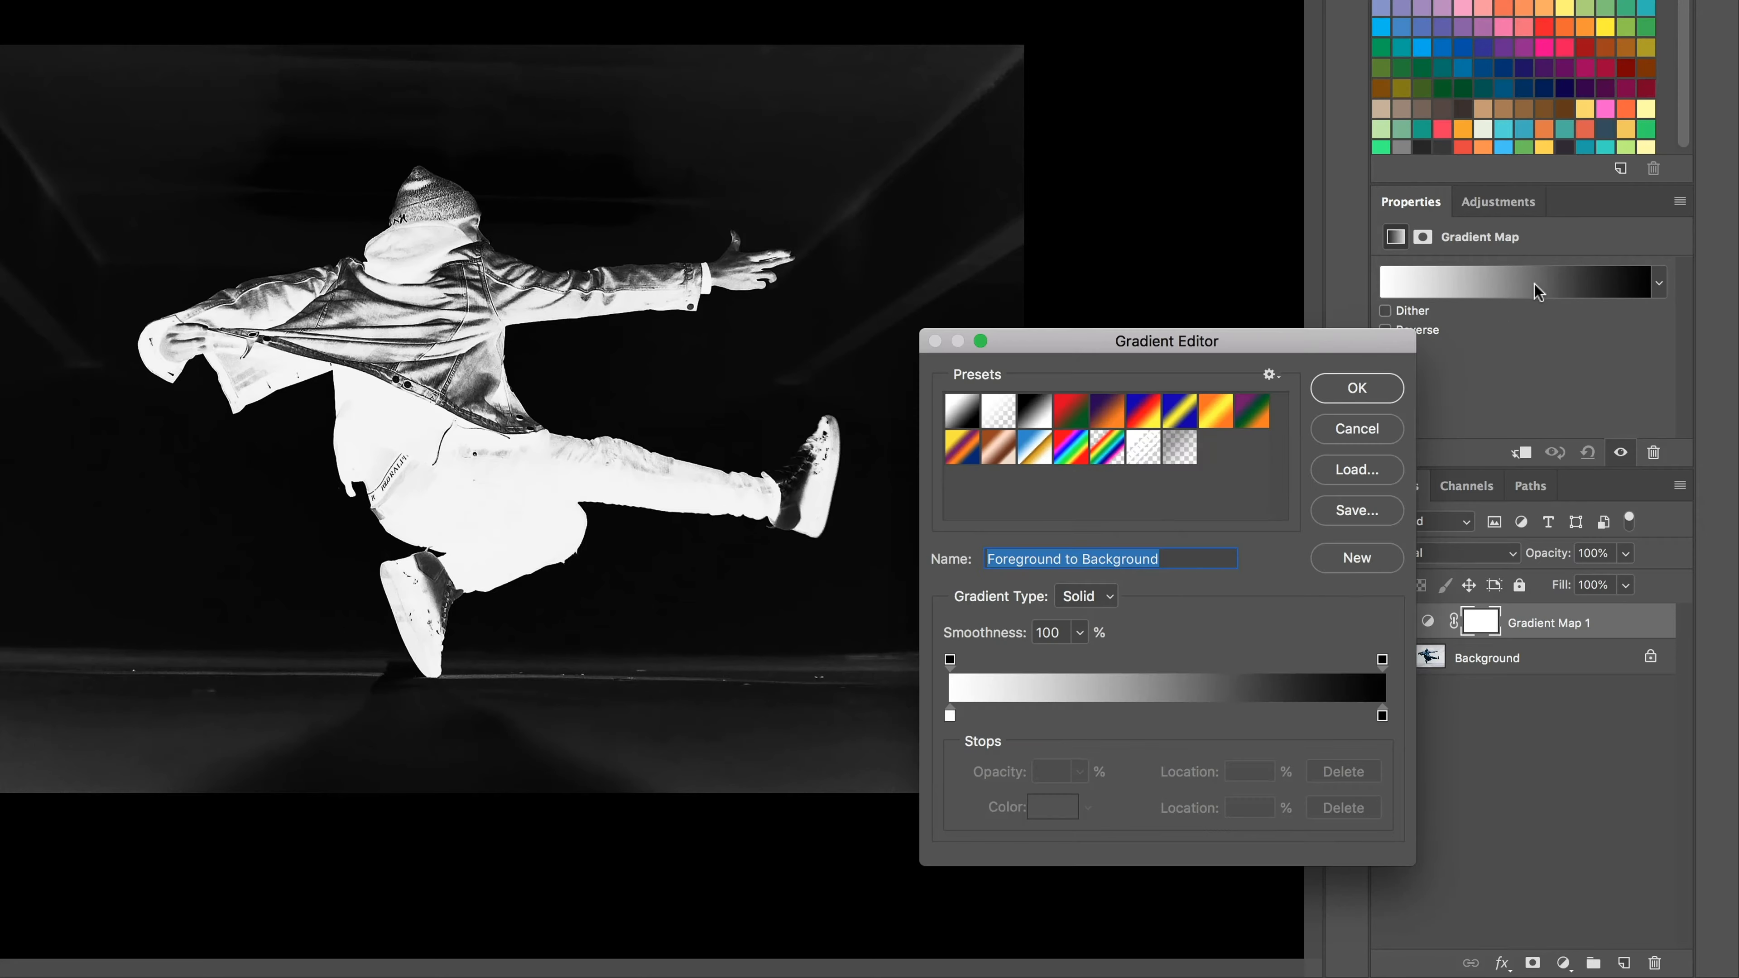
click(949, 715)
drag(1383, 715, 1379, 715)
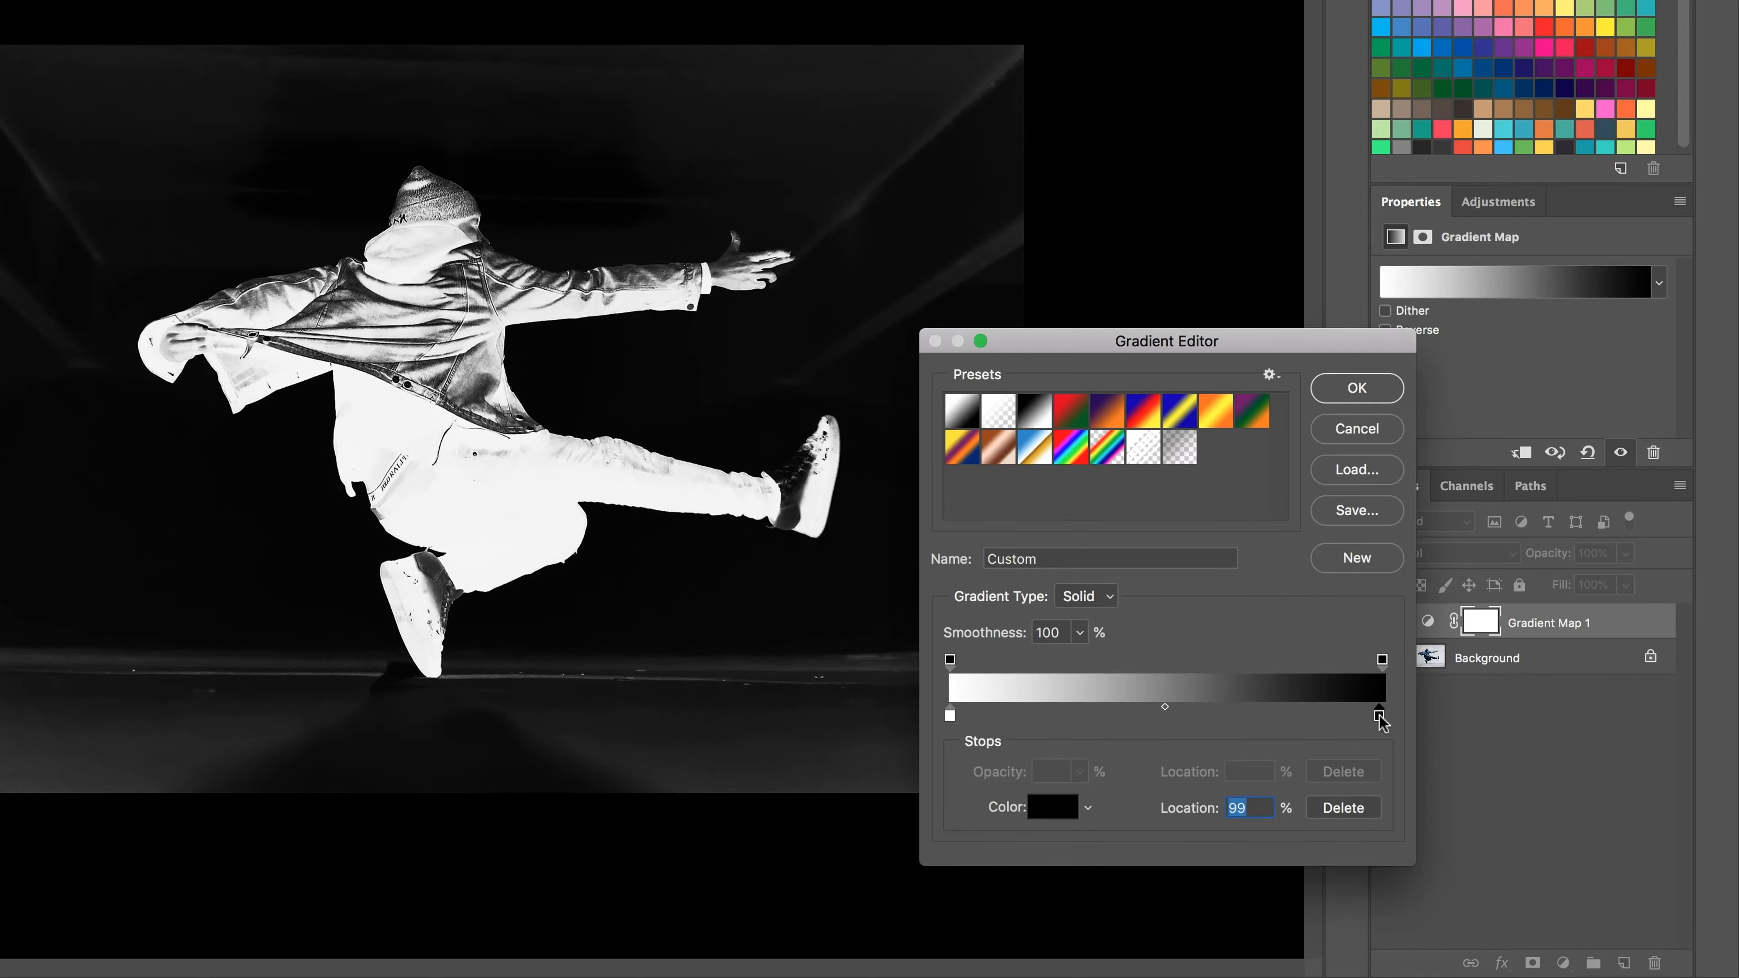
click(1107, 410)
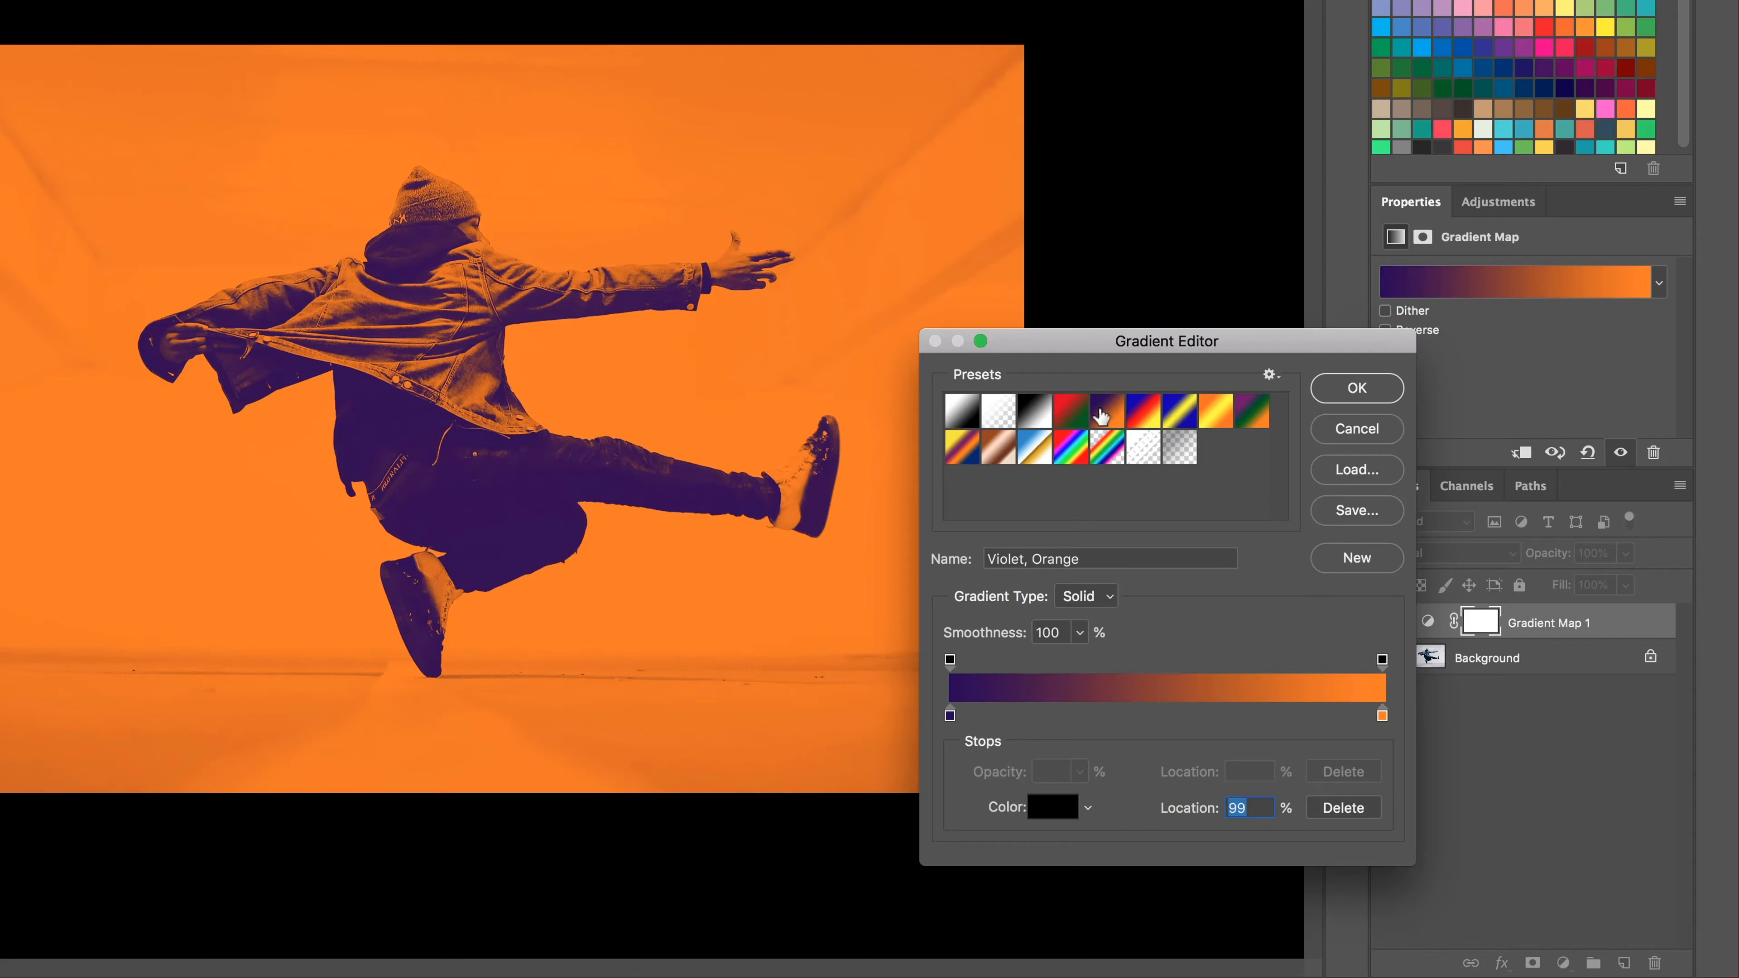
click(1081, 412)
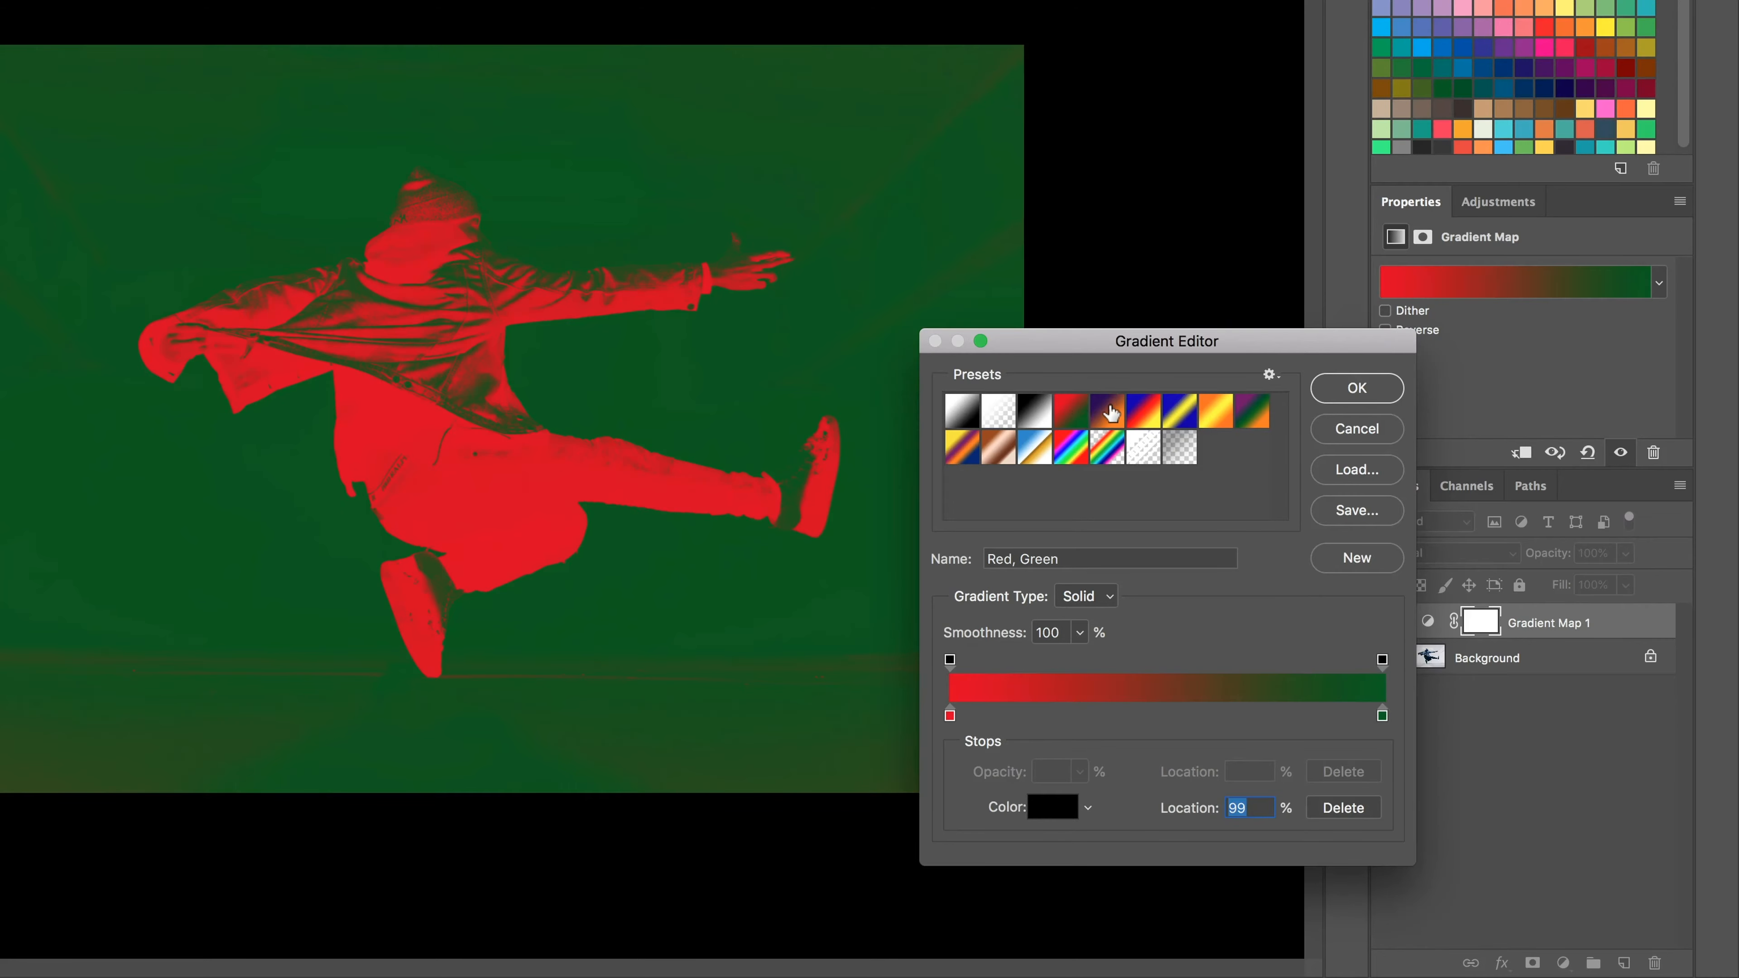
click(1111, 411)
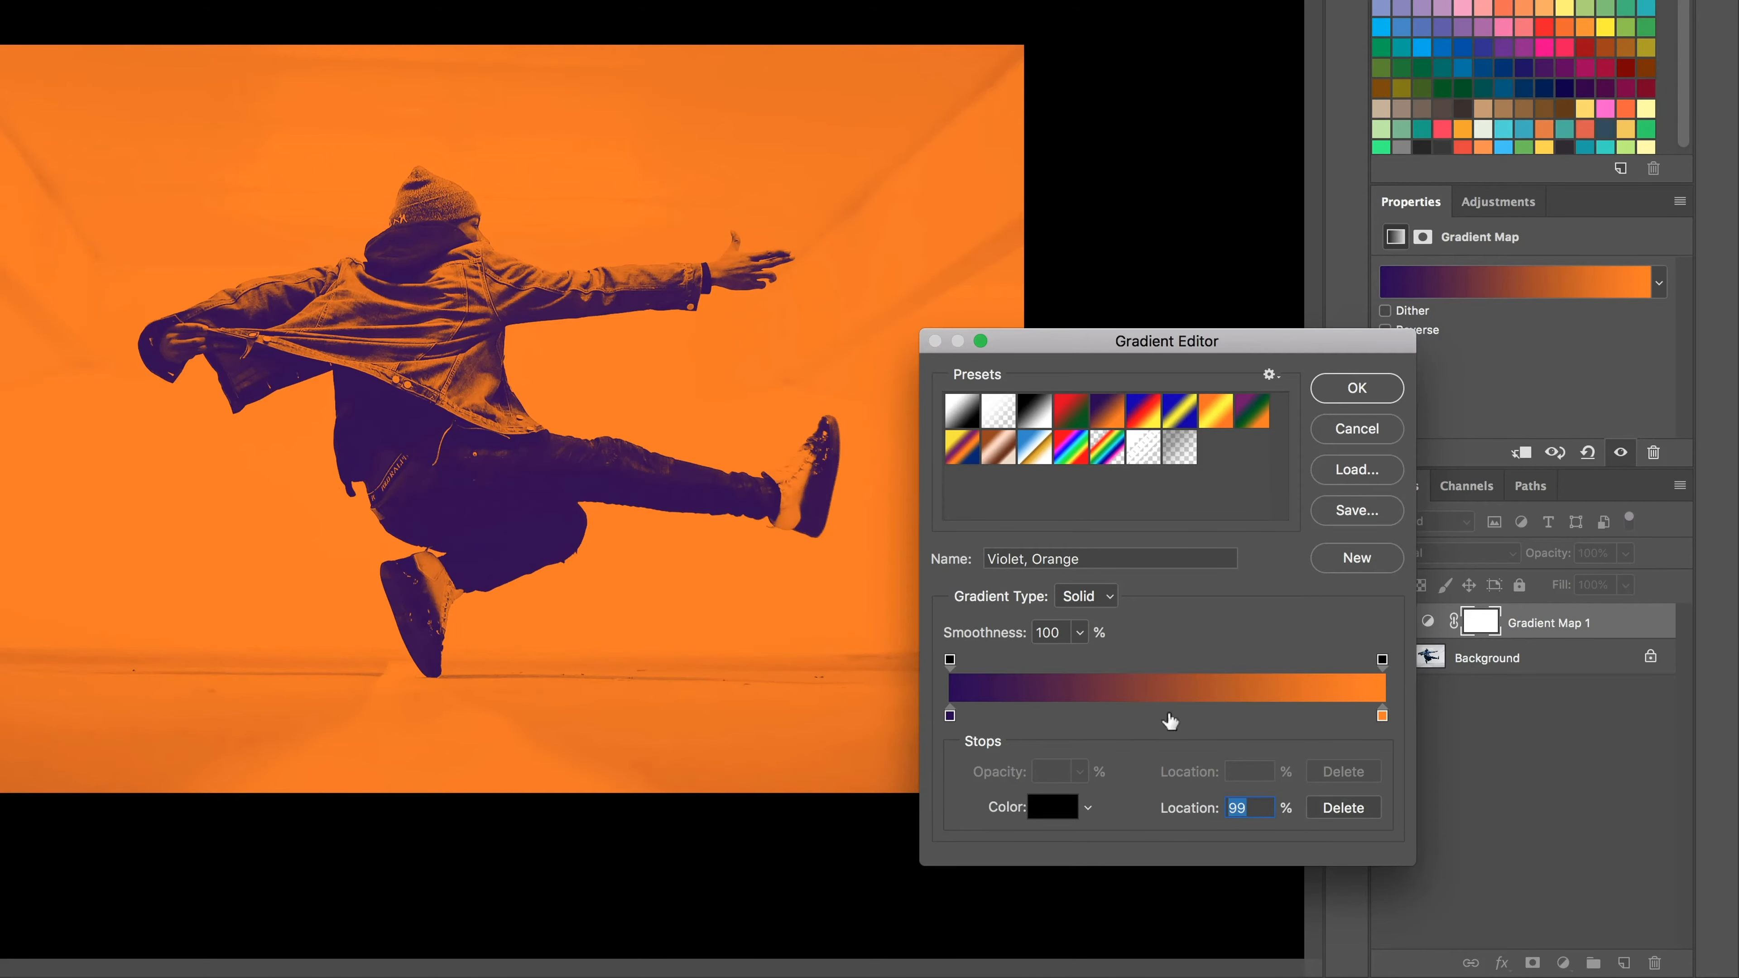
Step: Change the gradient's orange end stop to a medium, slightly bluish green
double_click(1382, 717)
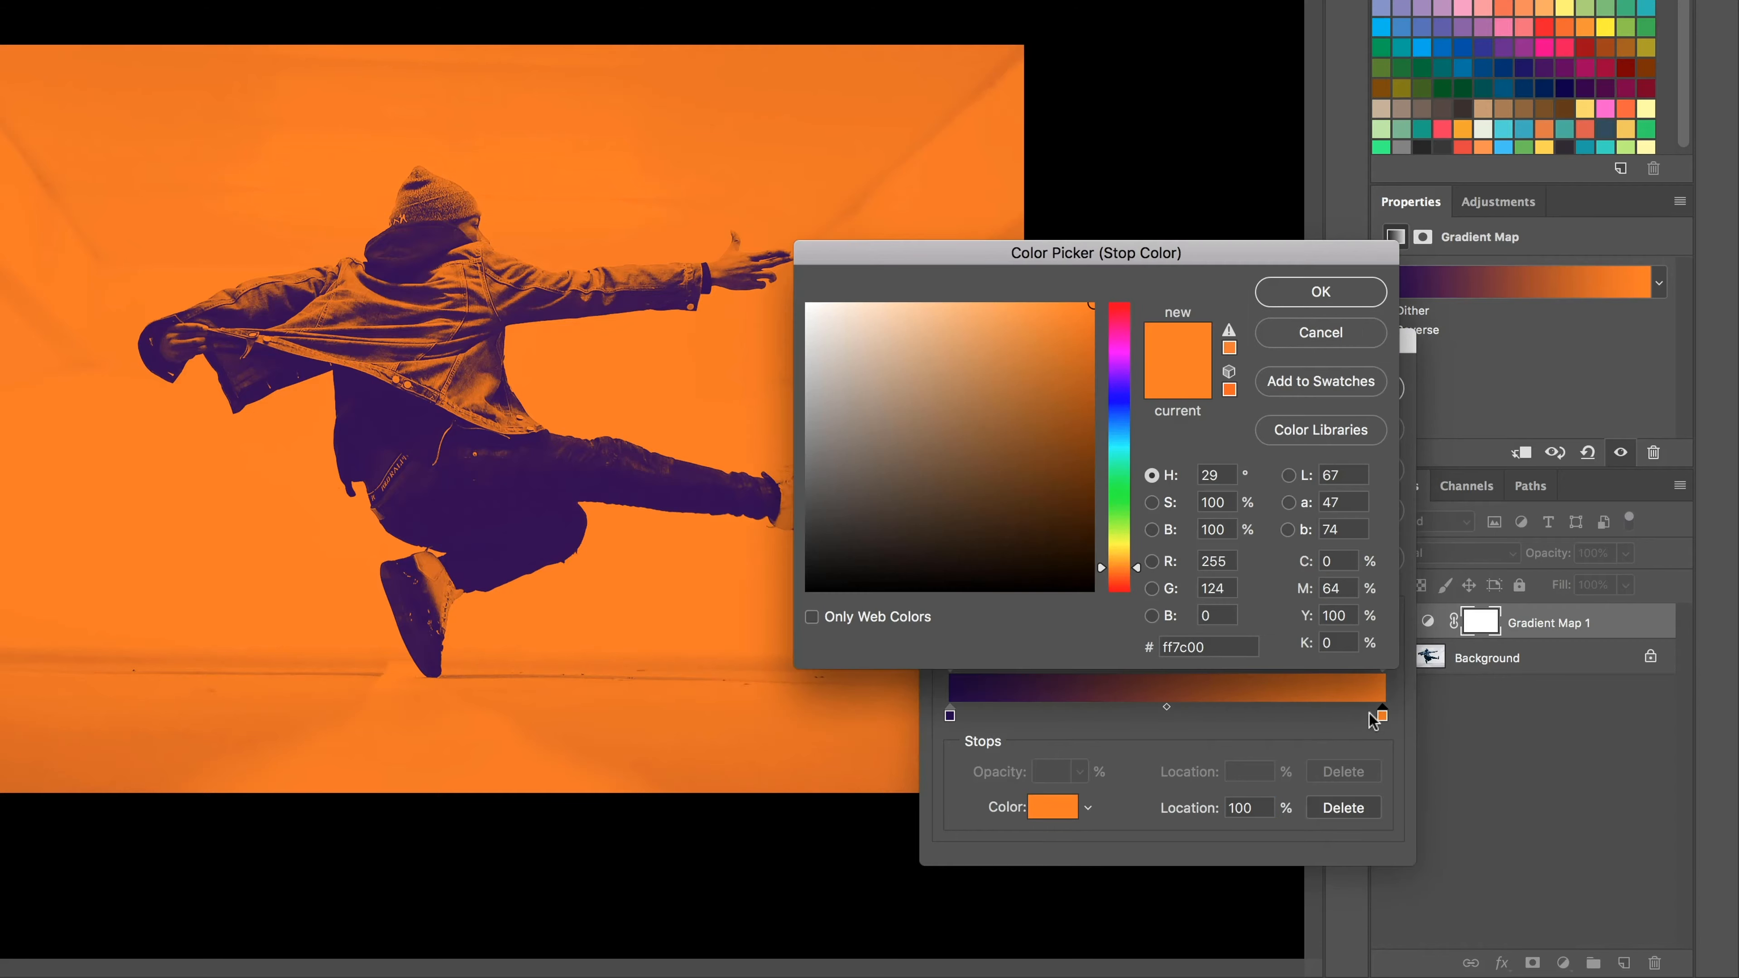
click(1120, 482)
click(1070, 409)
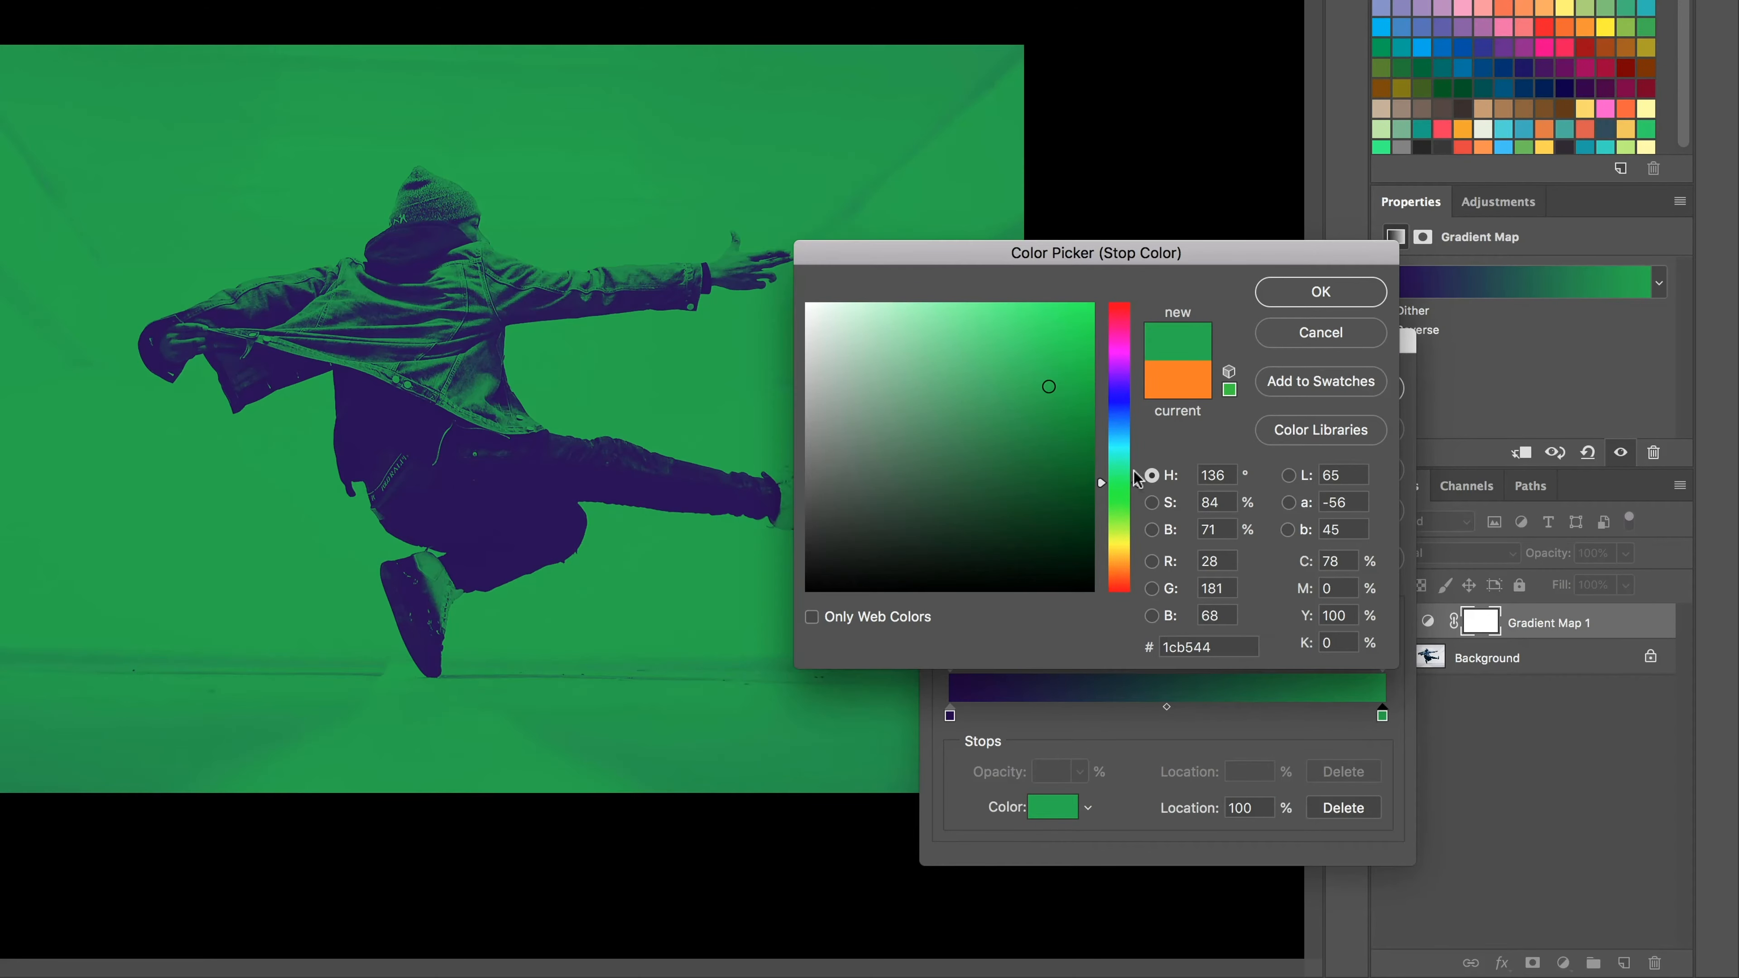
mouse_move(1138, 483)
mouse_down()
mouse_move(1139, 446)
mouse_move(1144, 491)
mouse_move(1134, 478)
mouse_up()
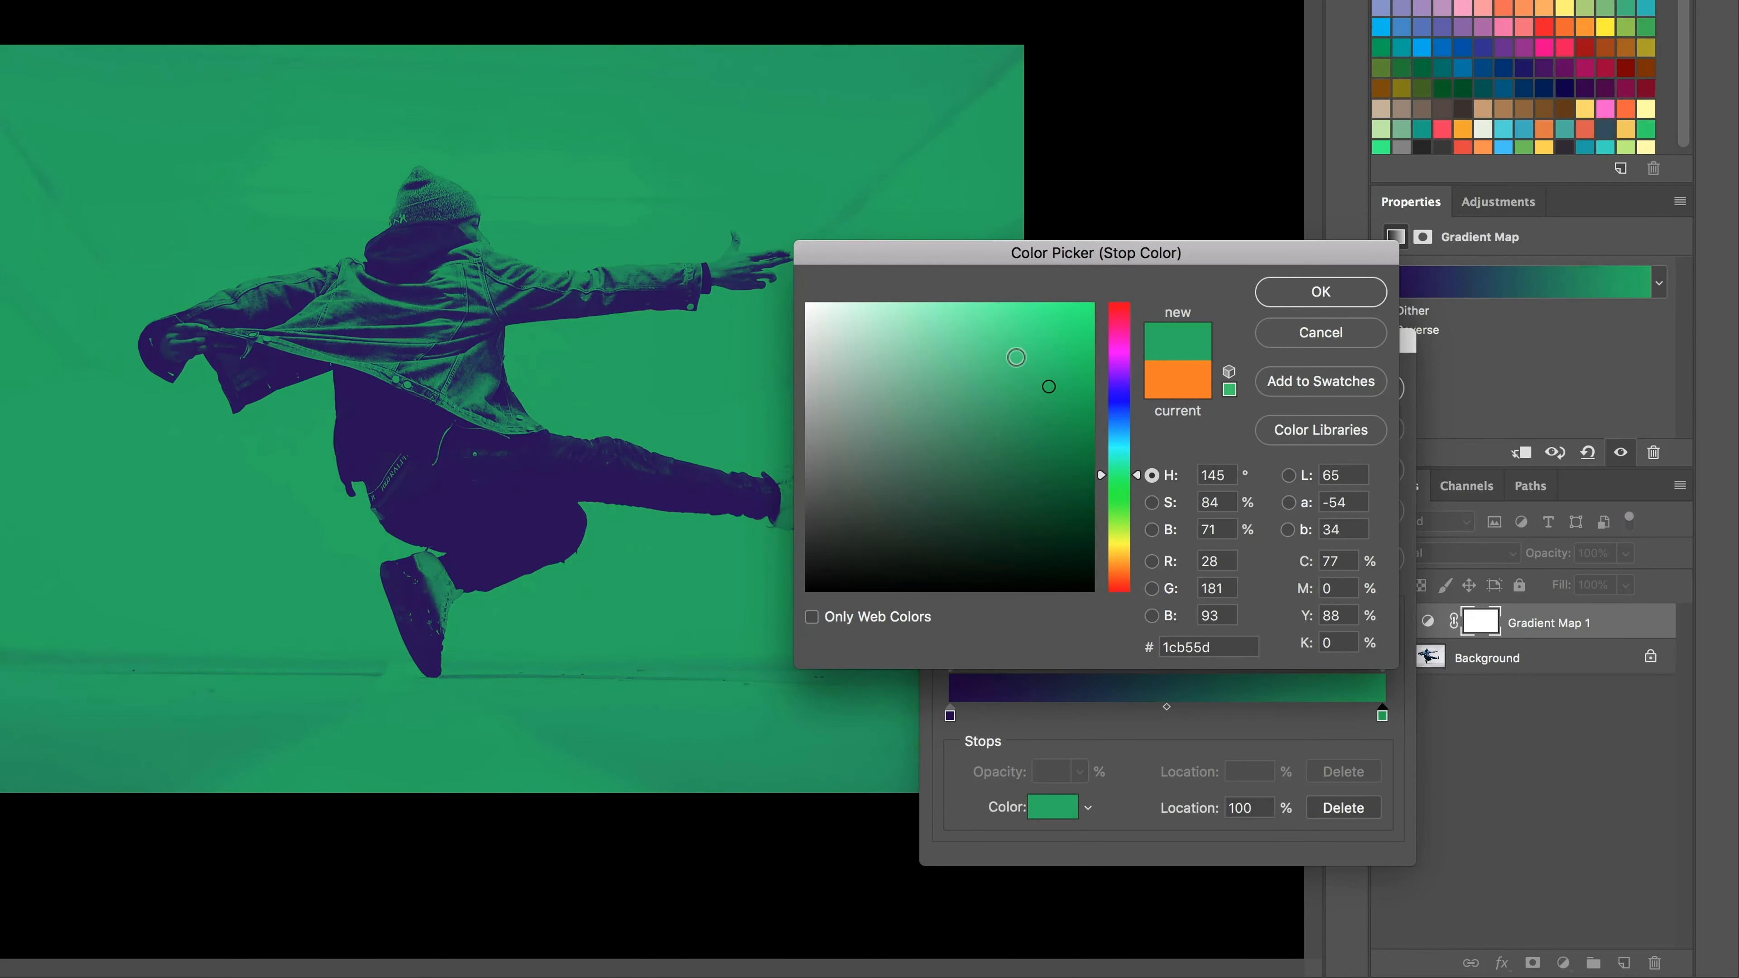
click(1032, 371)
click(1043, 405)
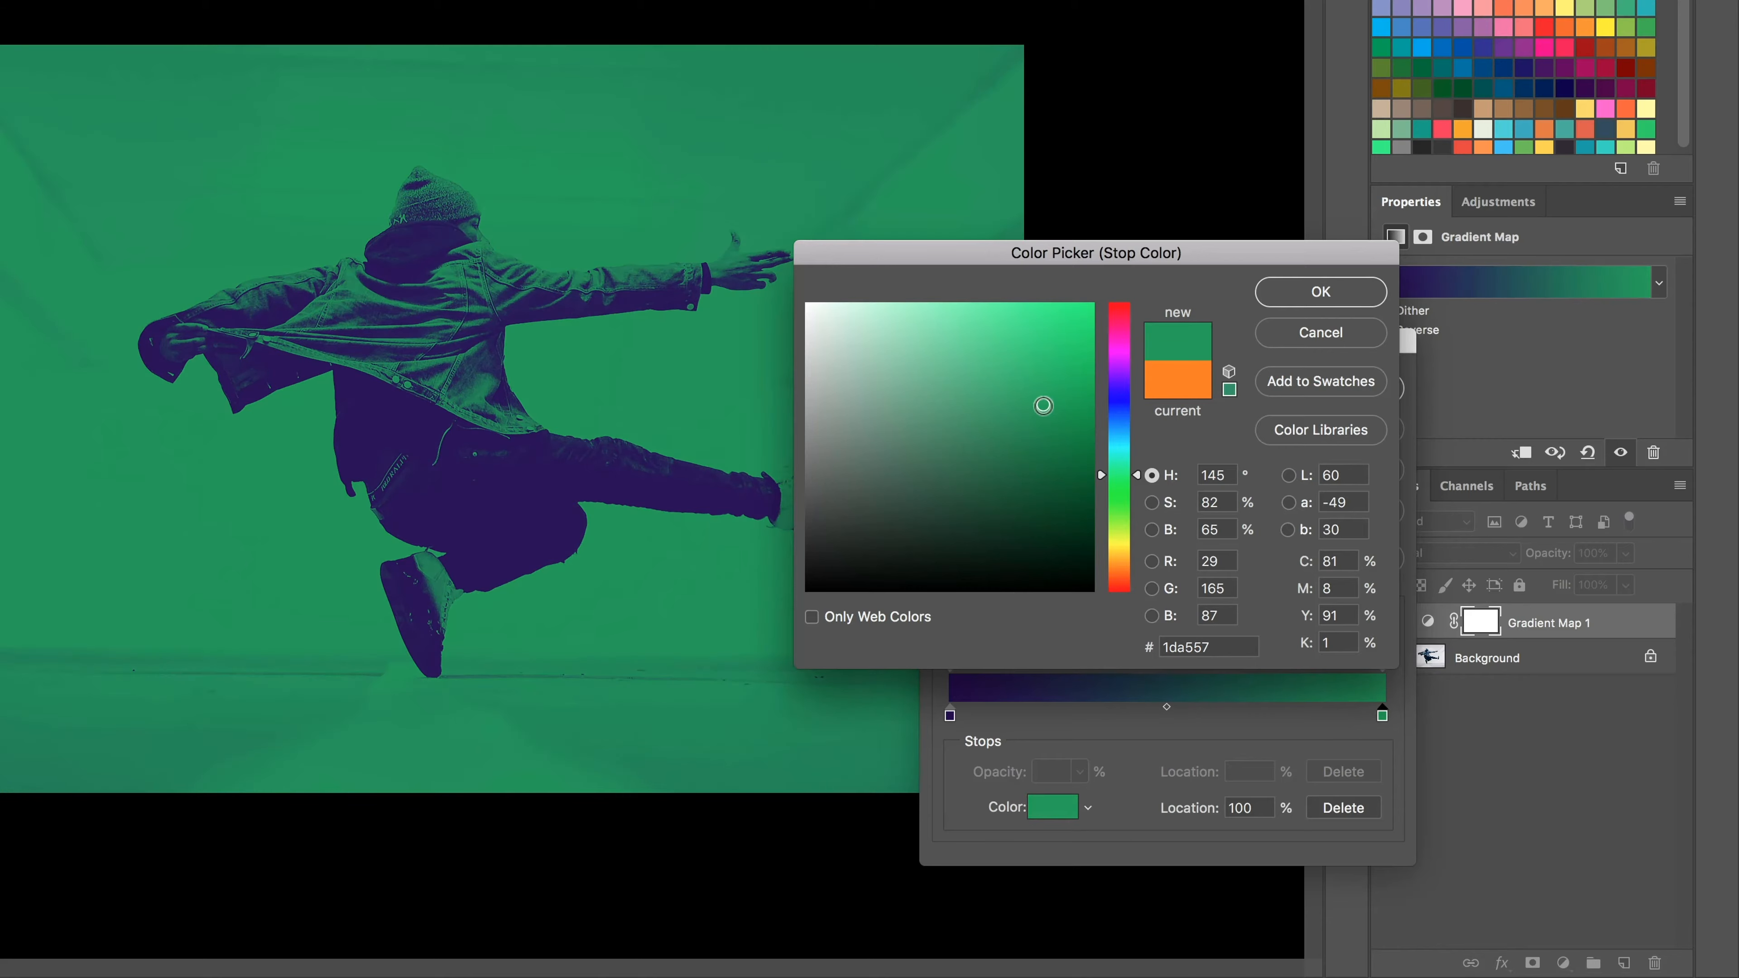
click(1030, 393)
click(1339, 289)
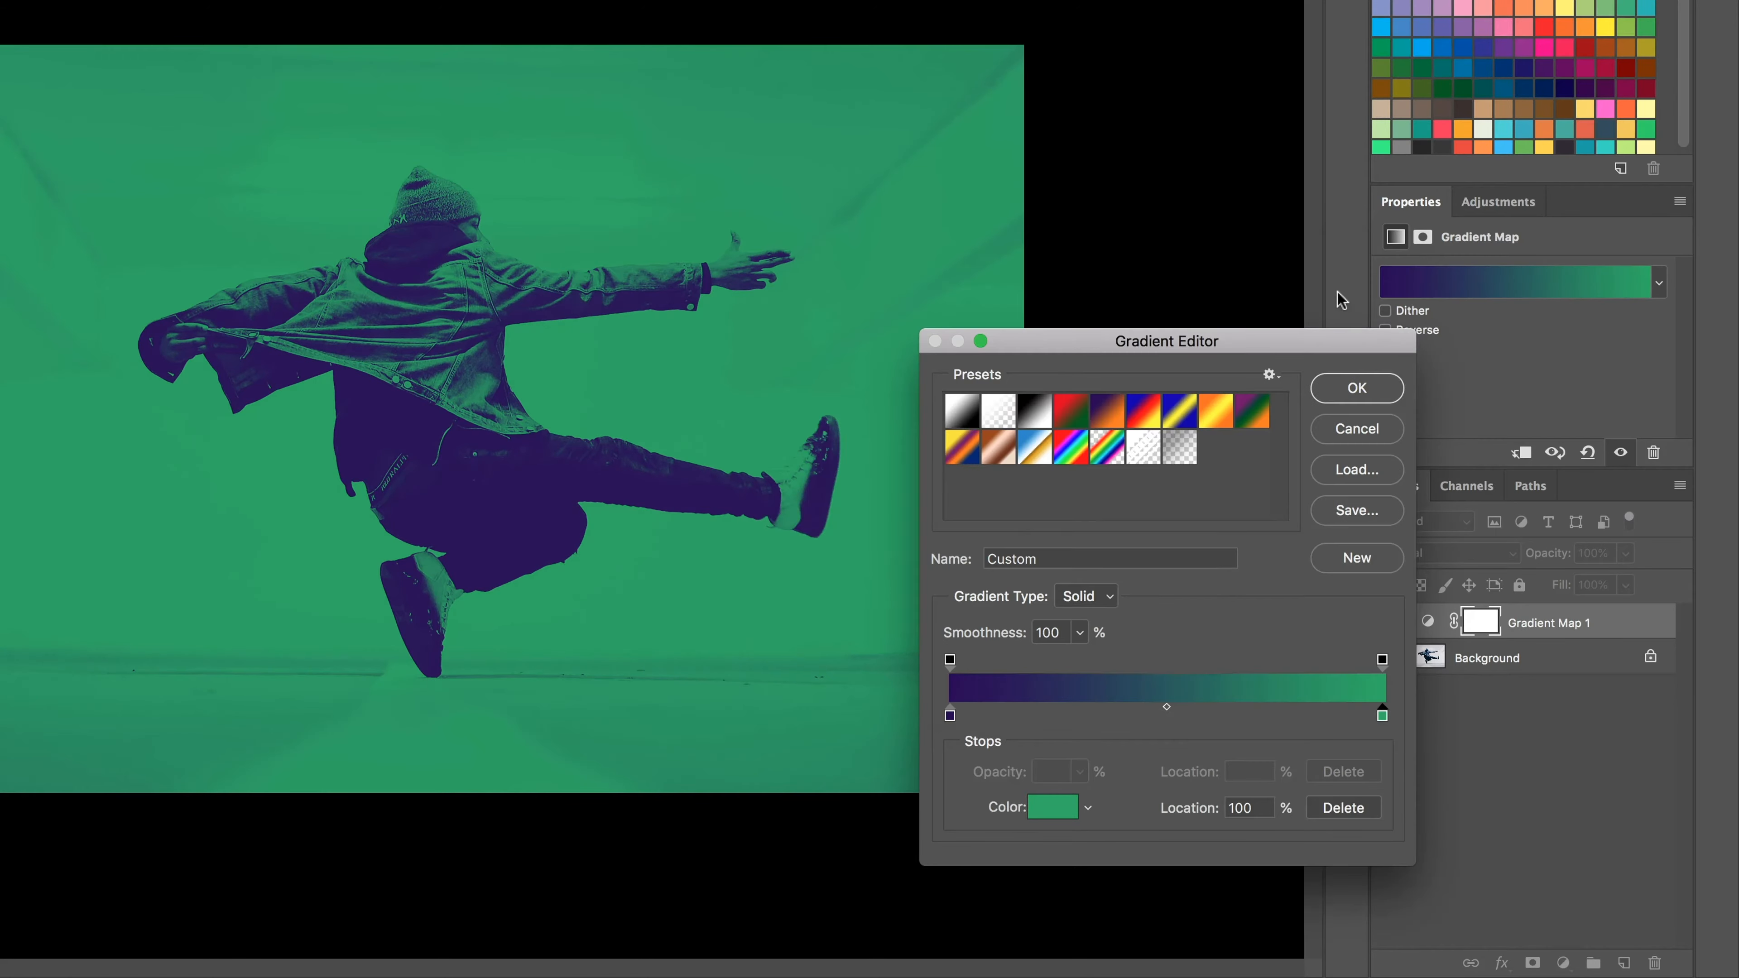
Step: Change the gradient's dark violet start stop to the softer purple 391f62 and accept the edited gradient
double_click(950, 715)
drag(1059, 453, 1034, 452)
click(1012, 482)
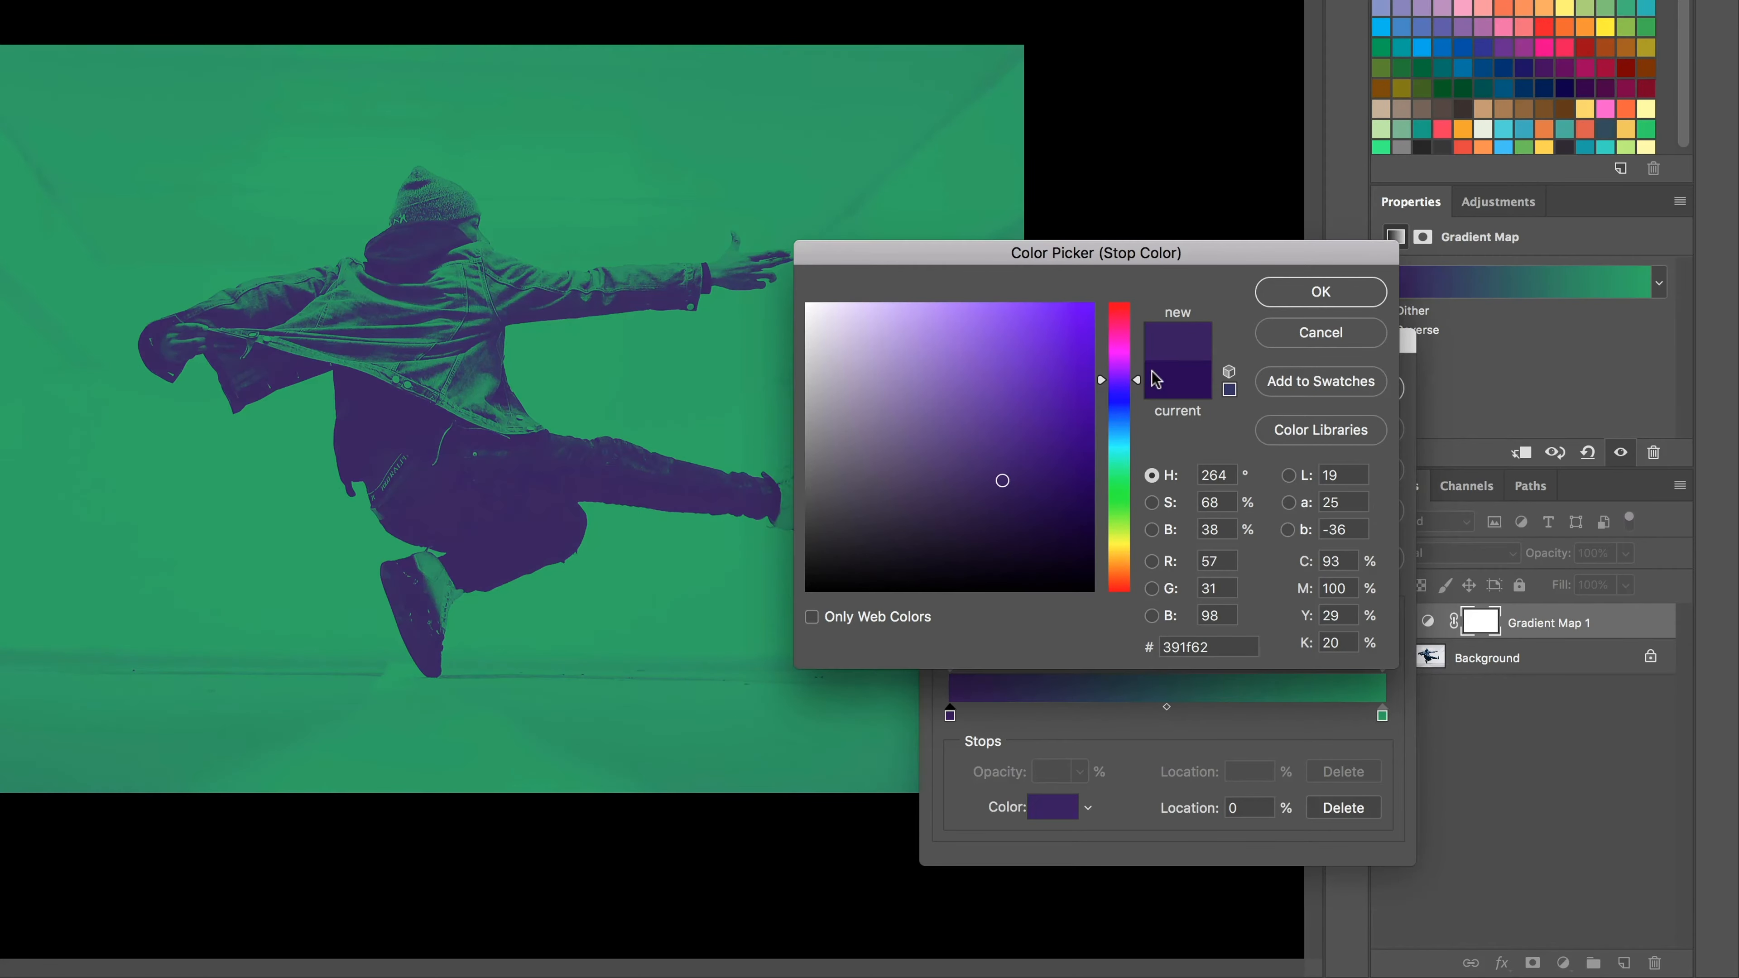
click(1294, 291)
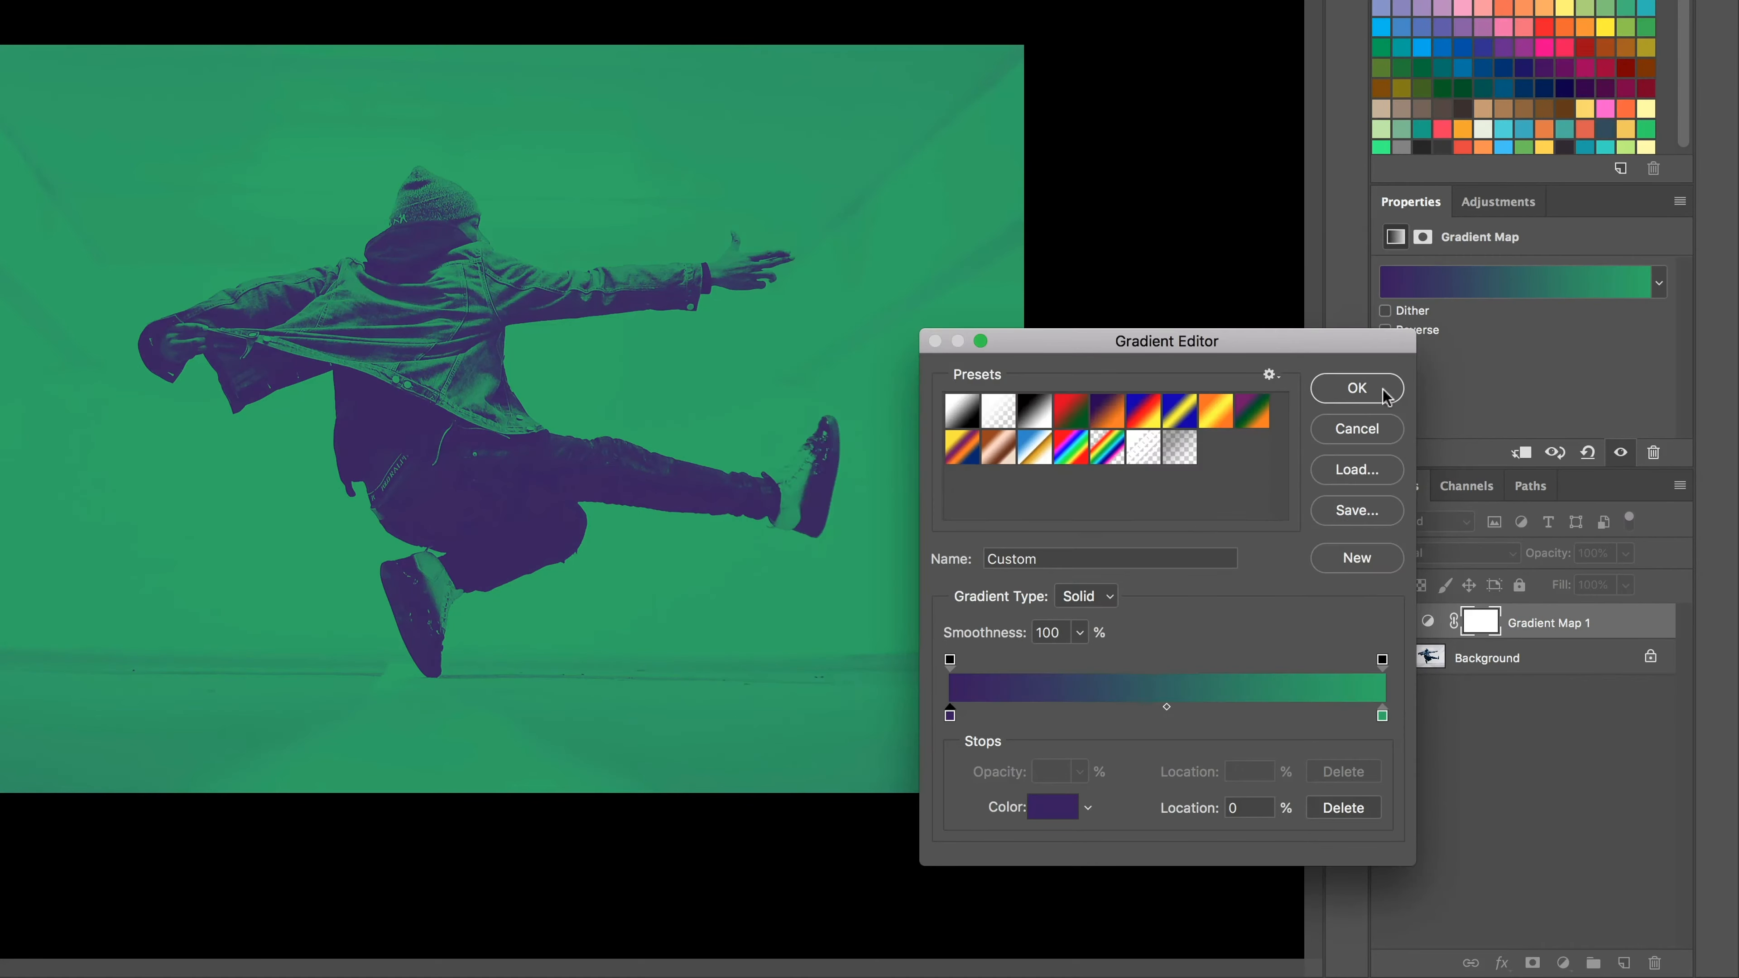
click(1354, 388)
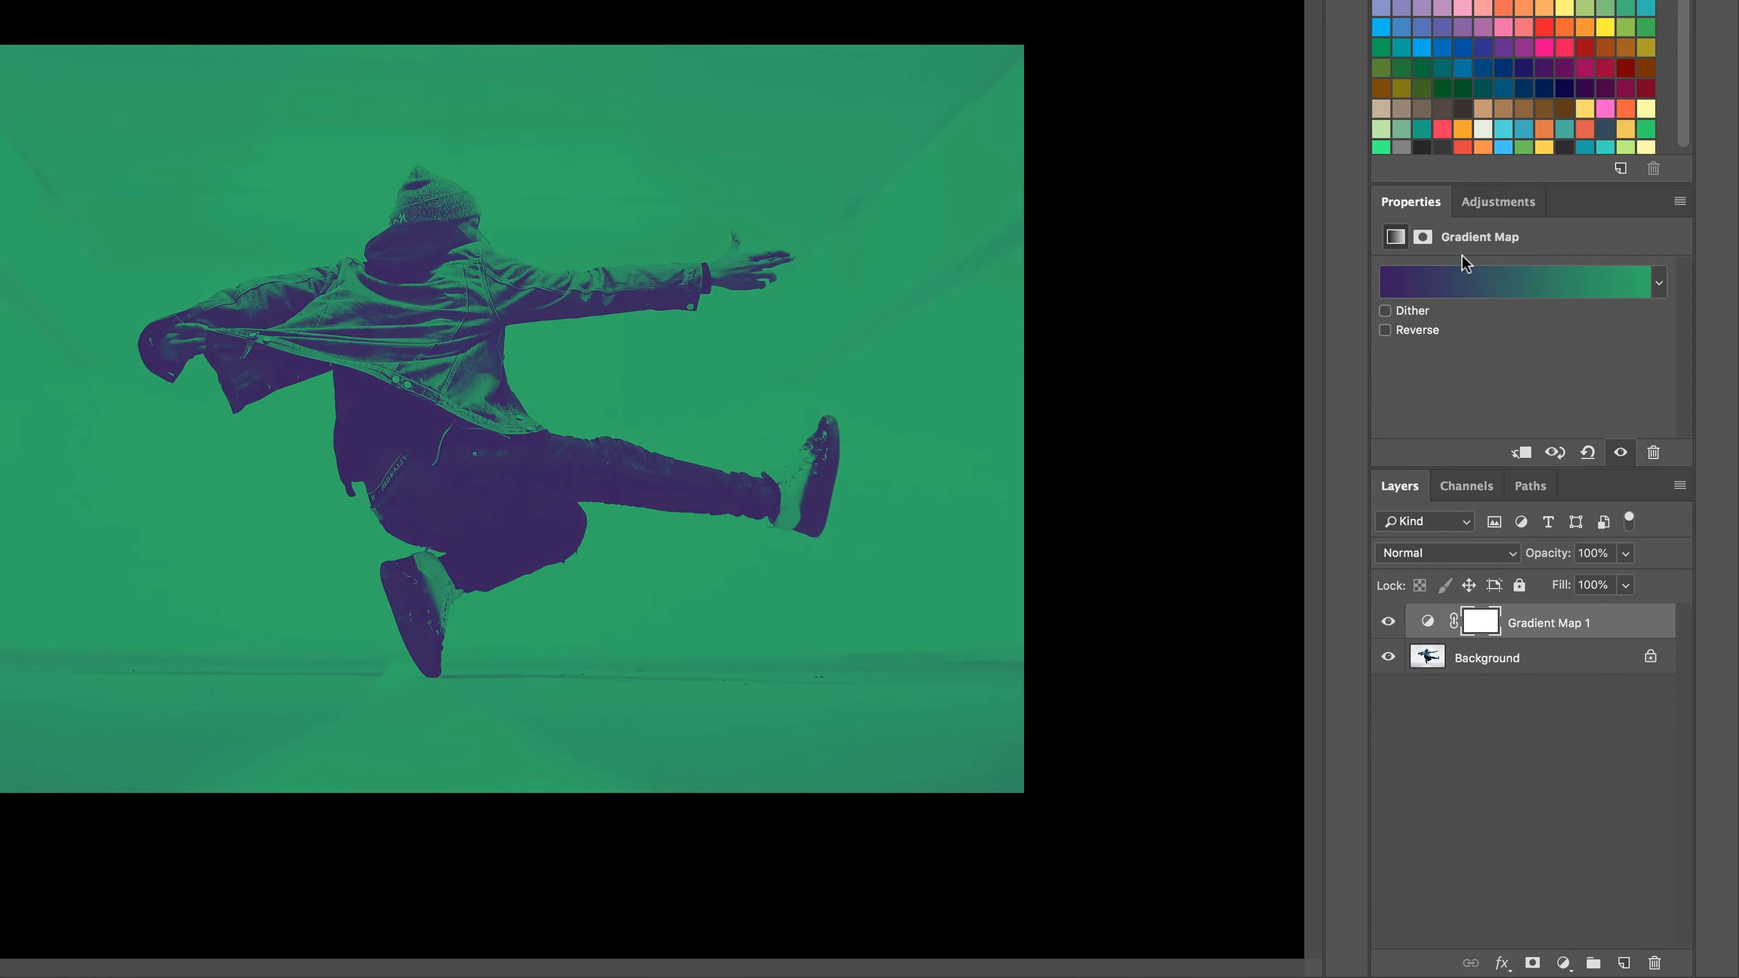
Step: Try reversing the gradient map's colours and turn the reversal back off
click(1544, 287)
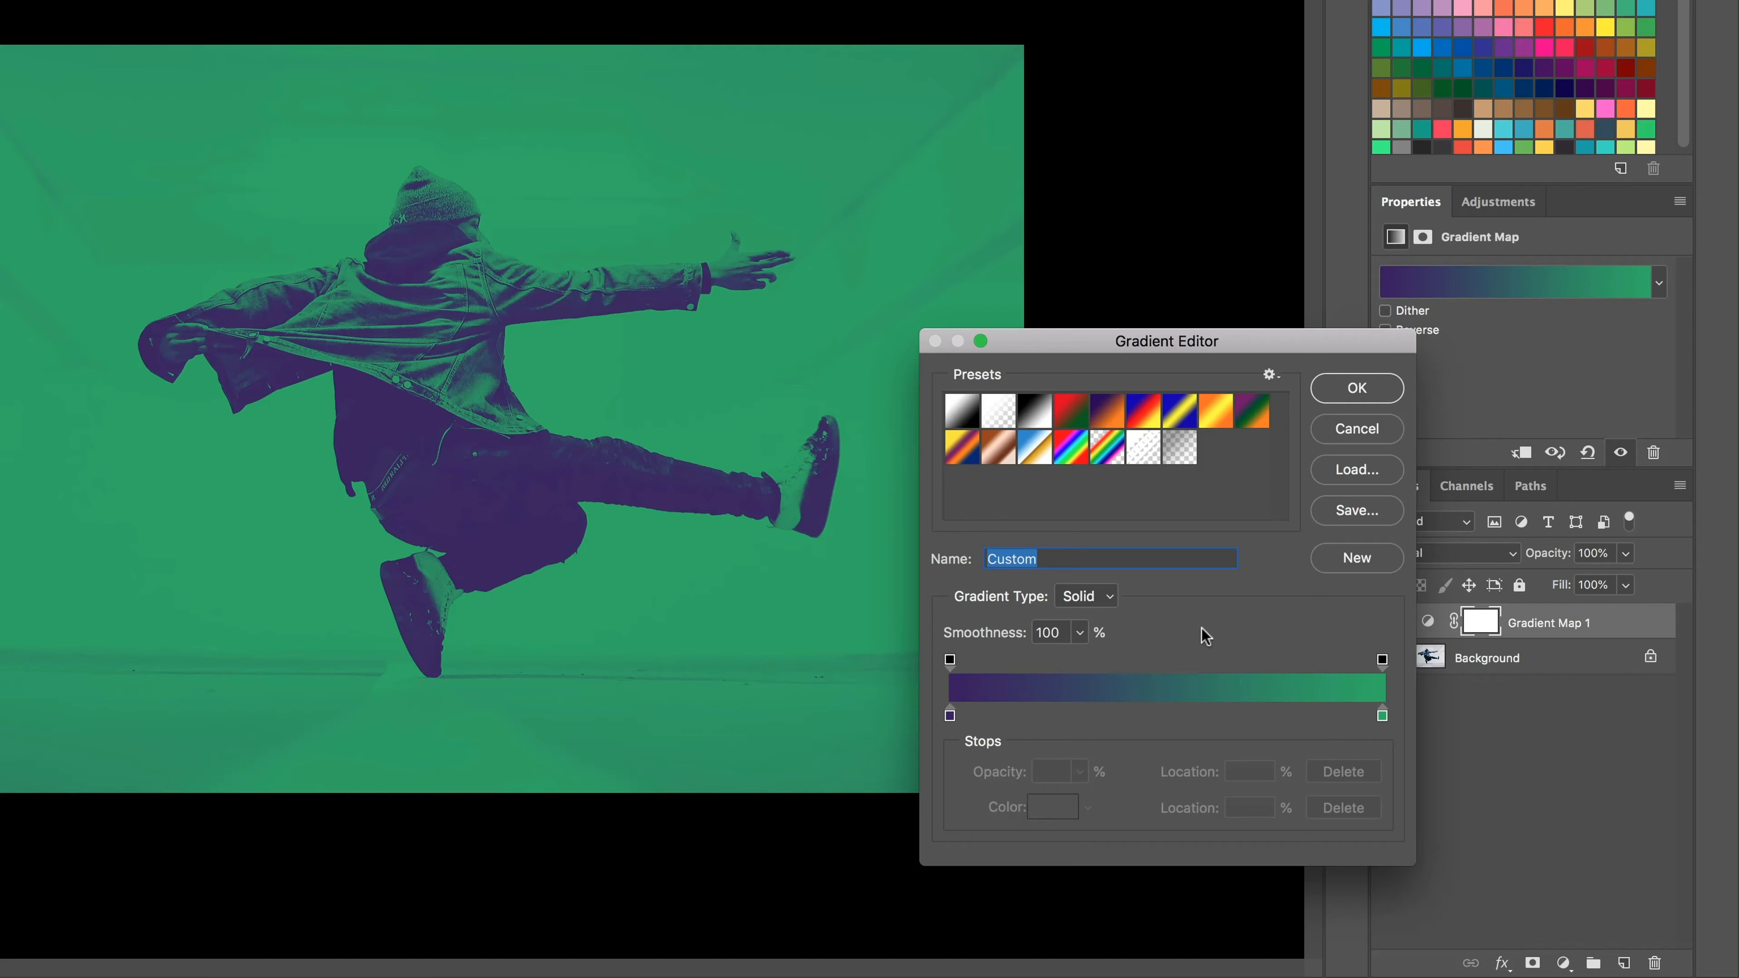
click(1373, 399)
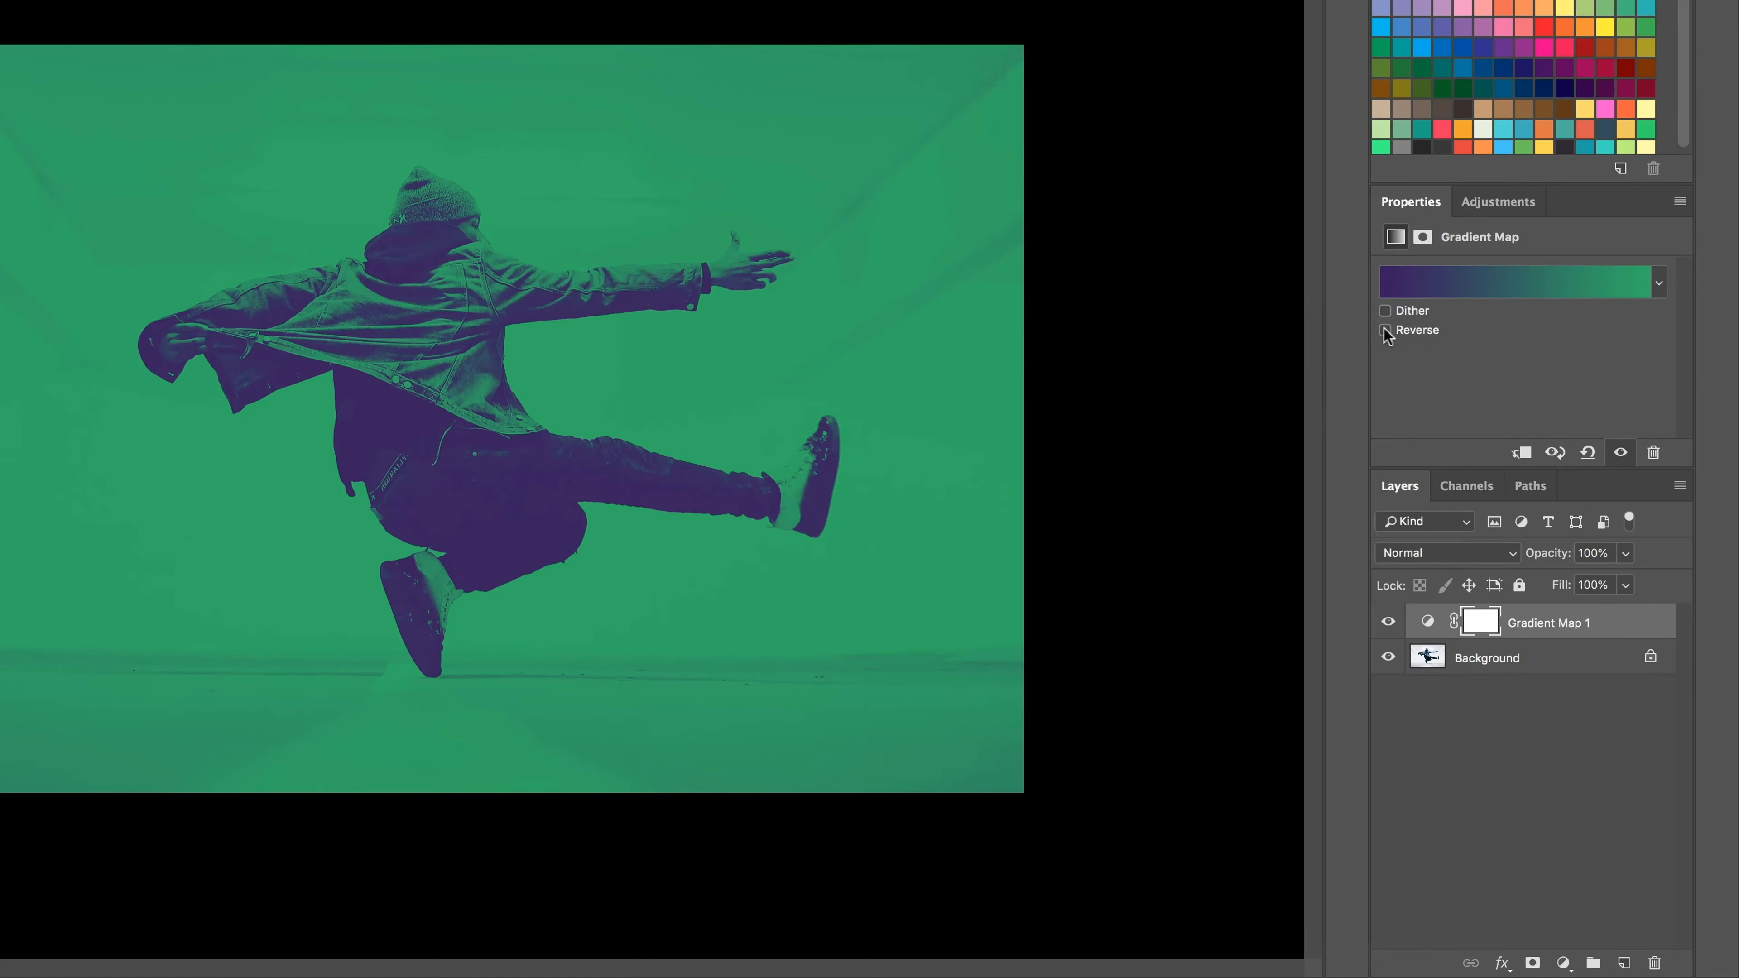
click(1385, 330)
click(1384, 329)
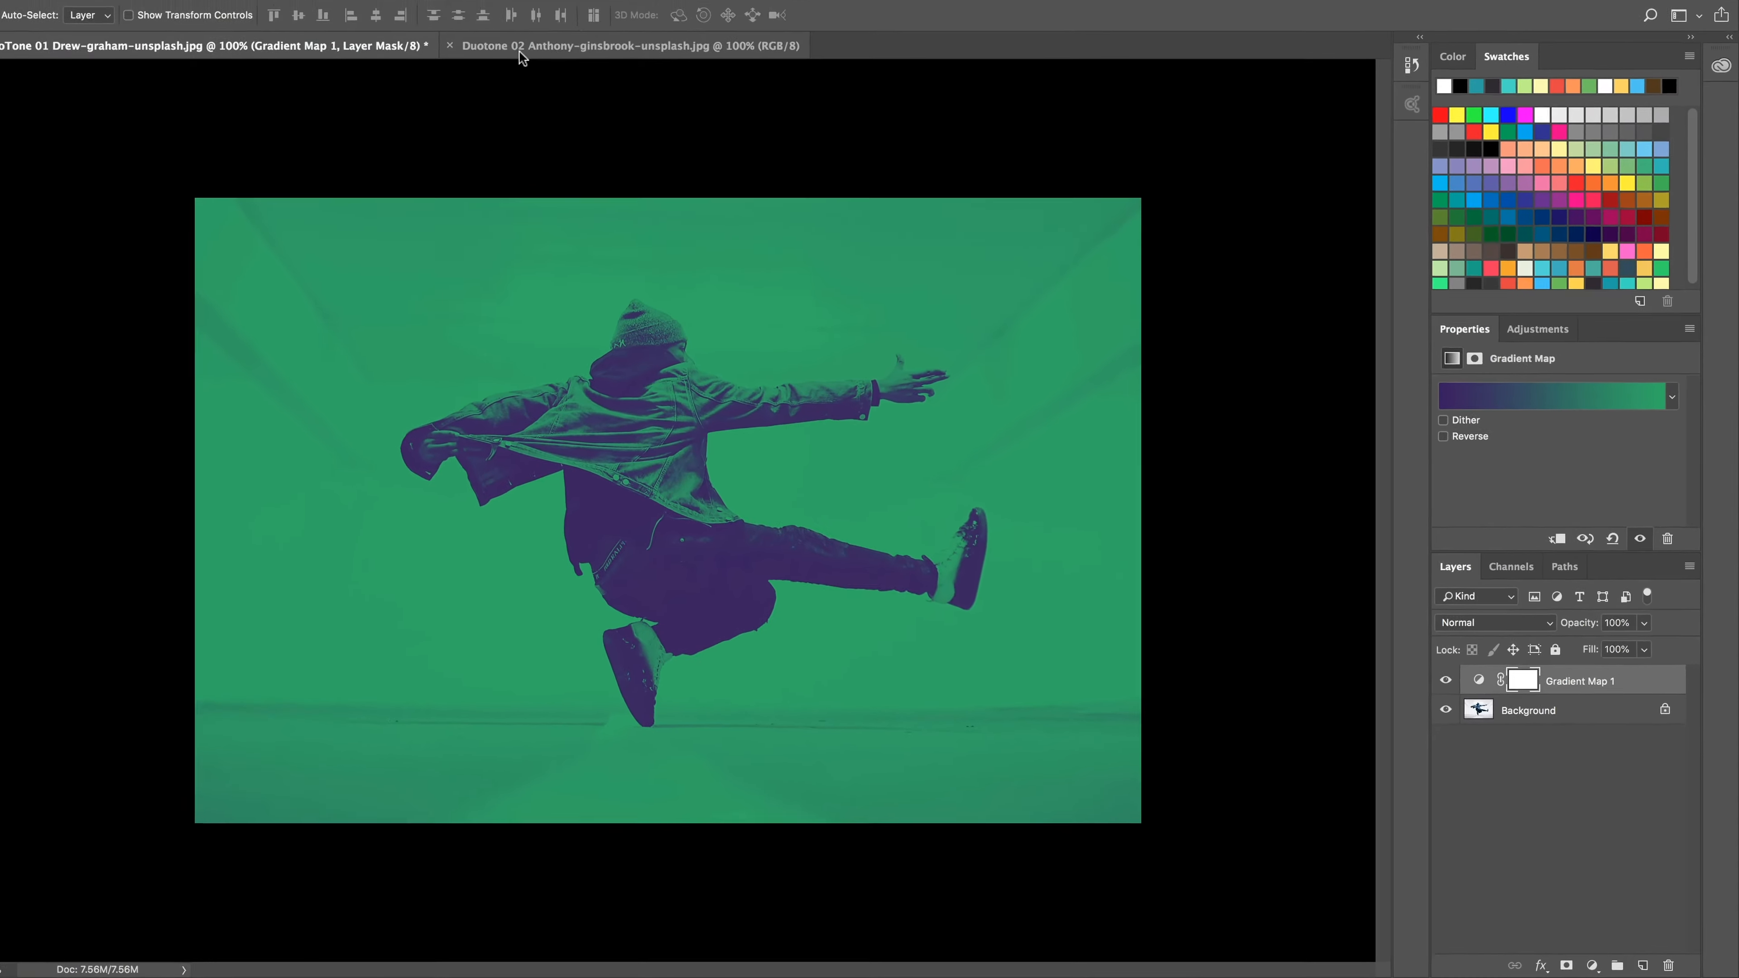
Step: Add a Gradient Map adjustment layer to the Duotone 02 image of the jumping woman
click(612, 87)
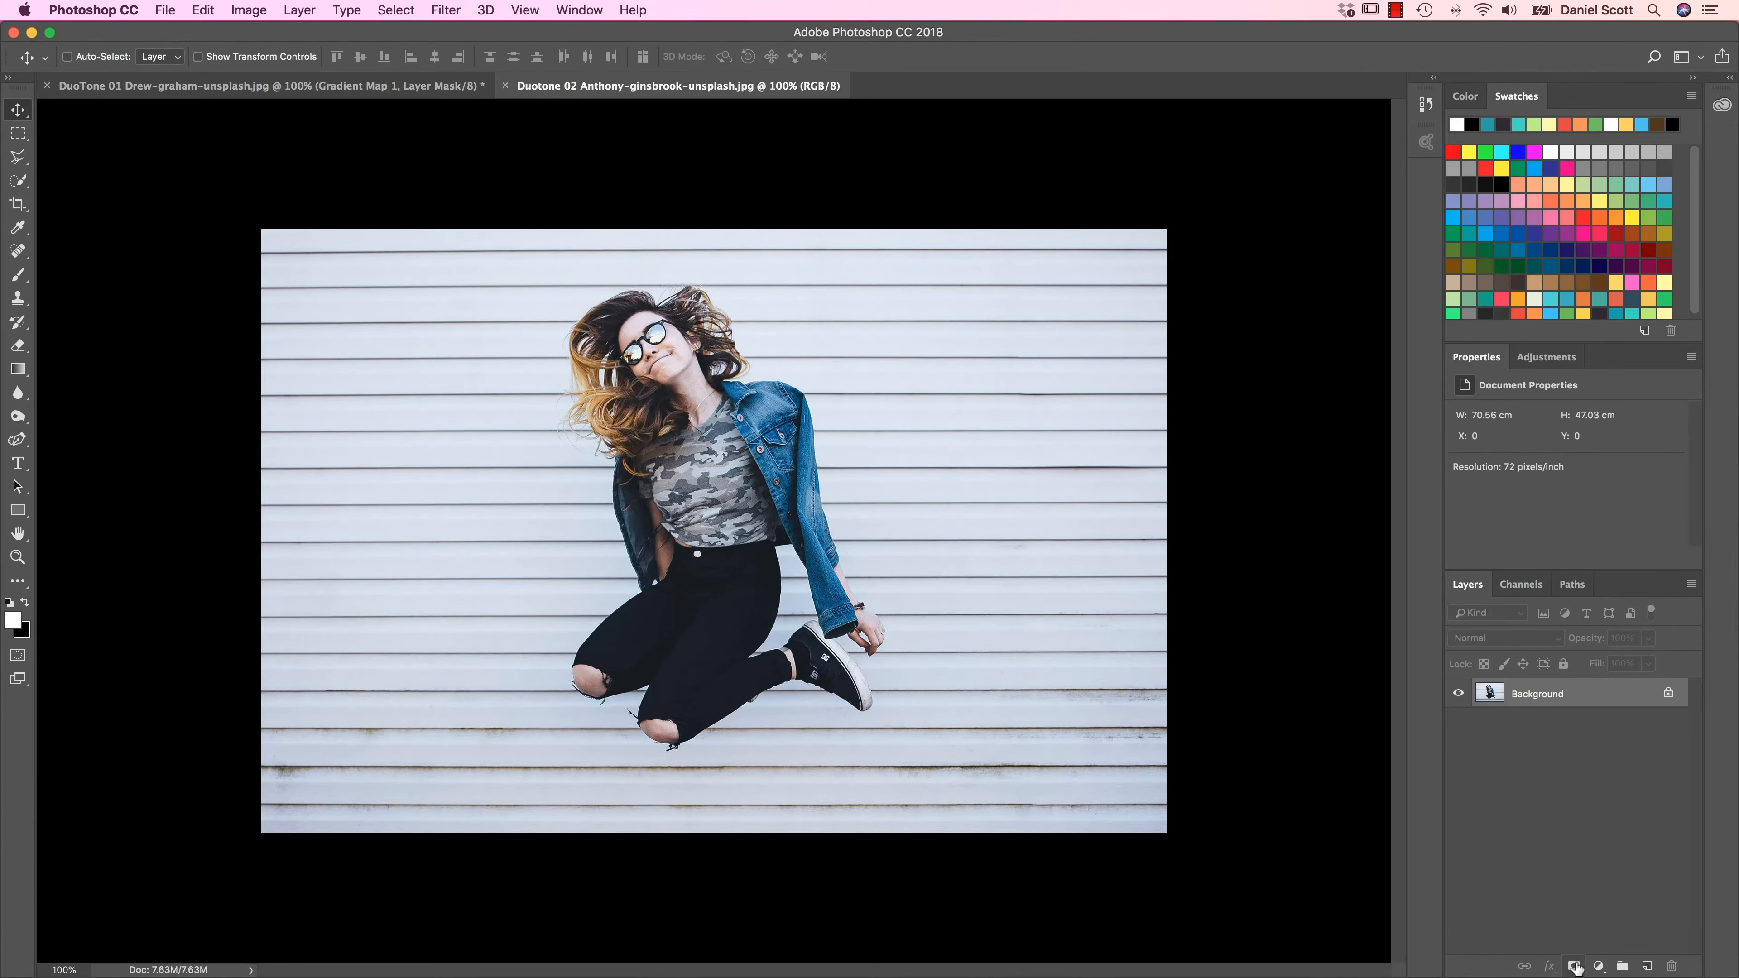
click(1552, 362)
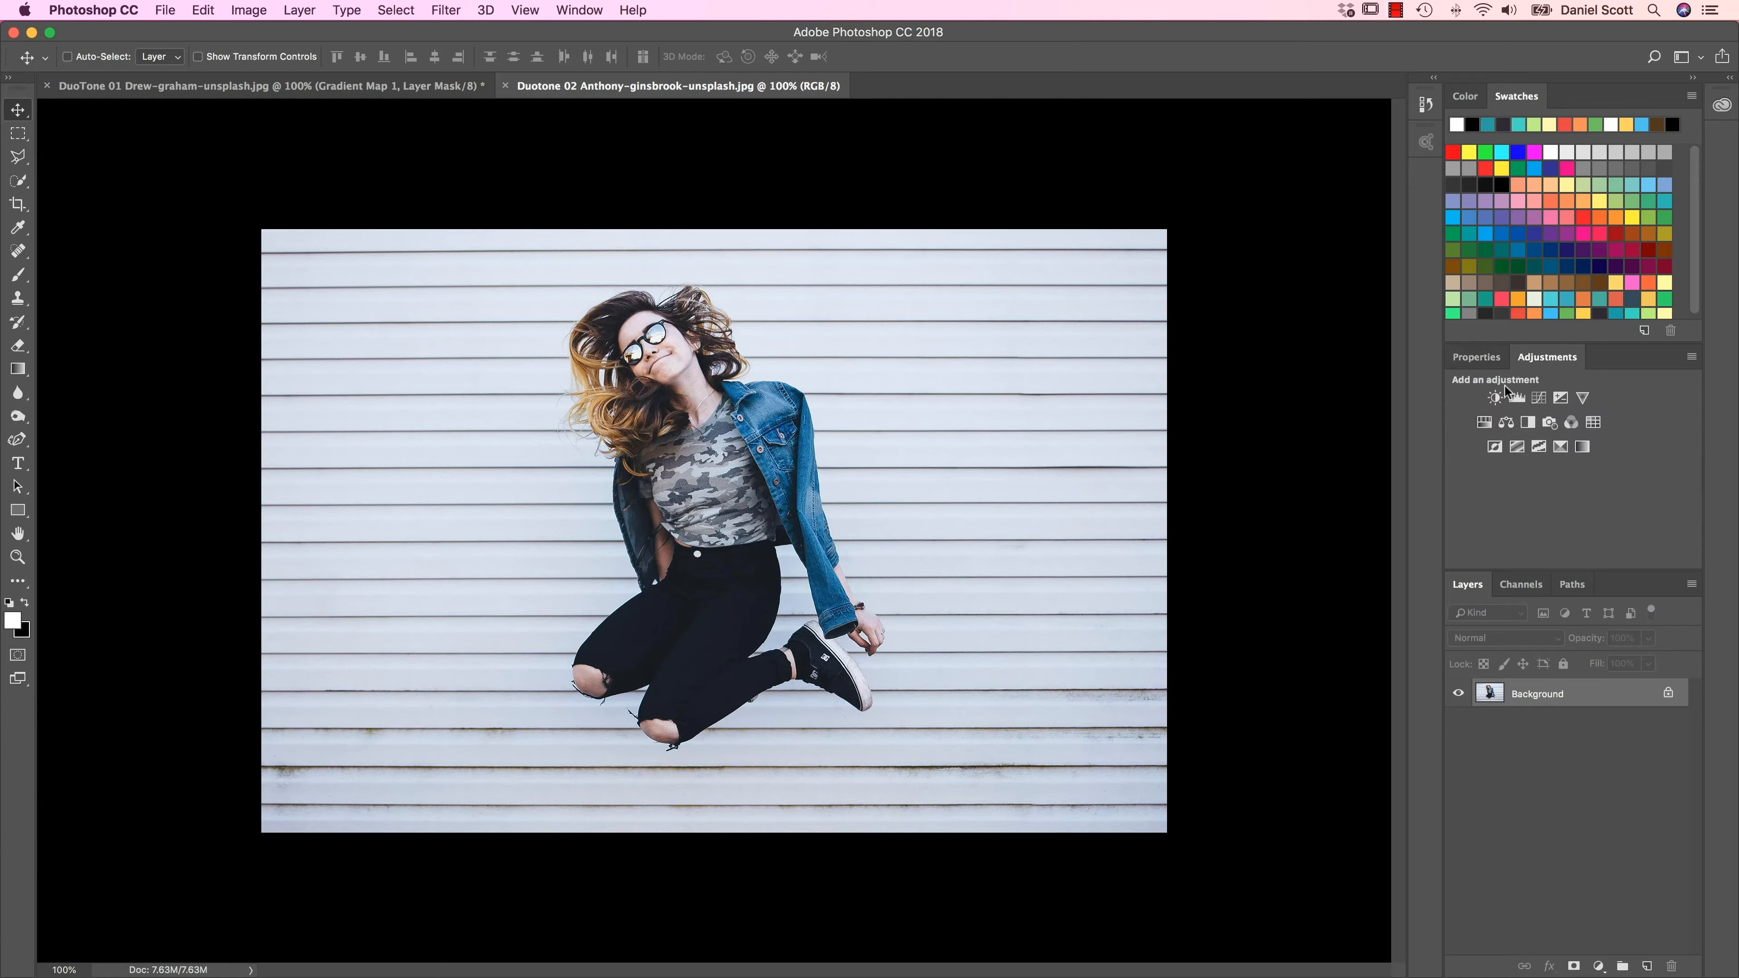
click(1575, 451)
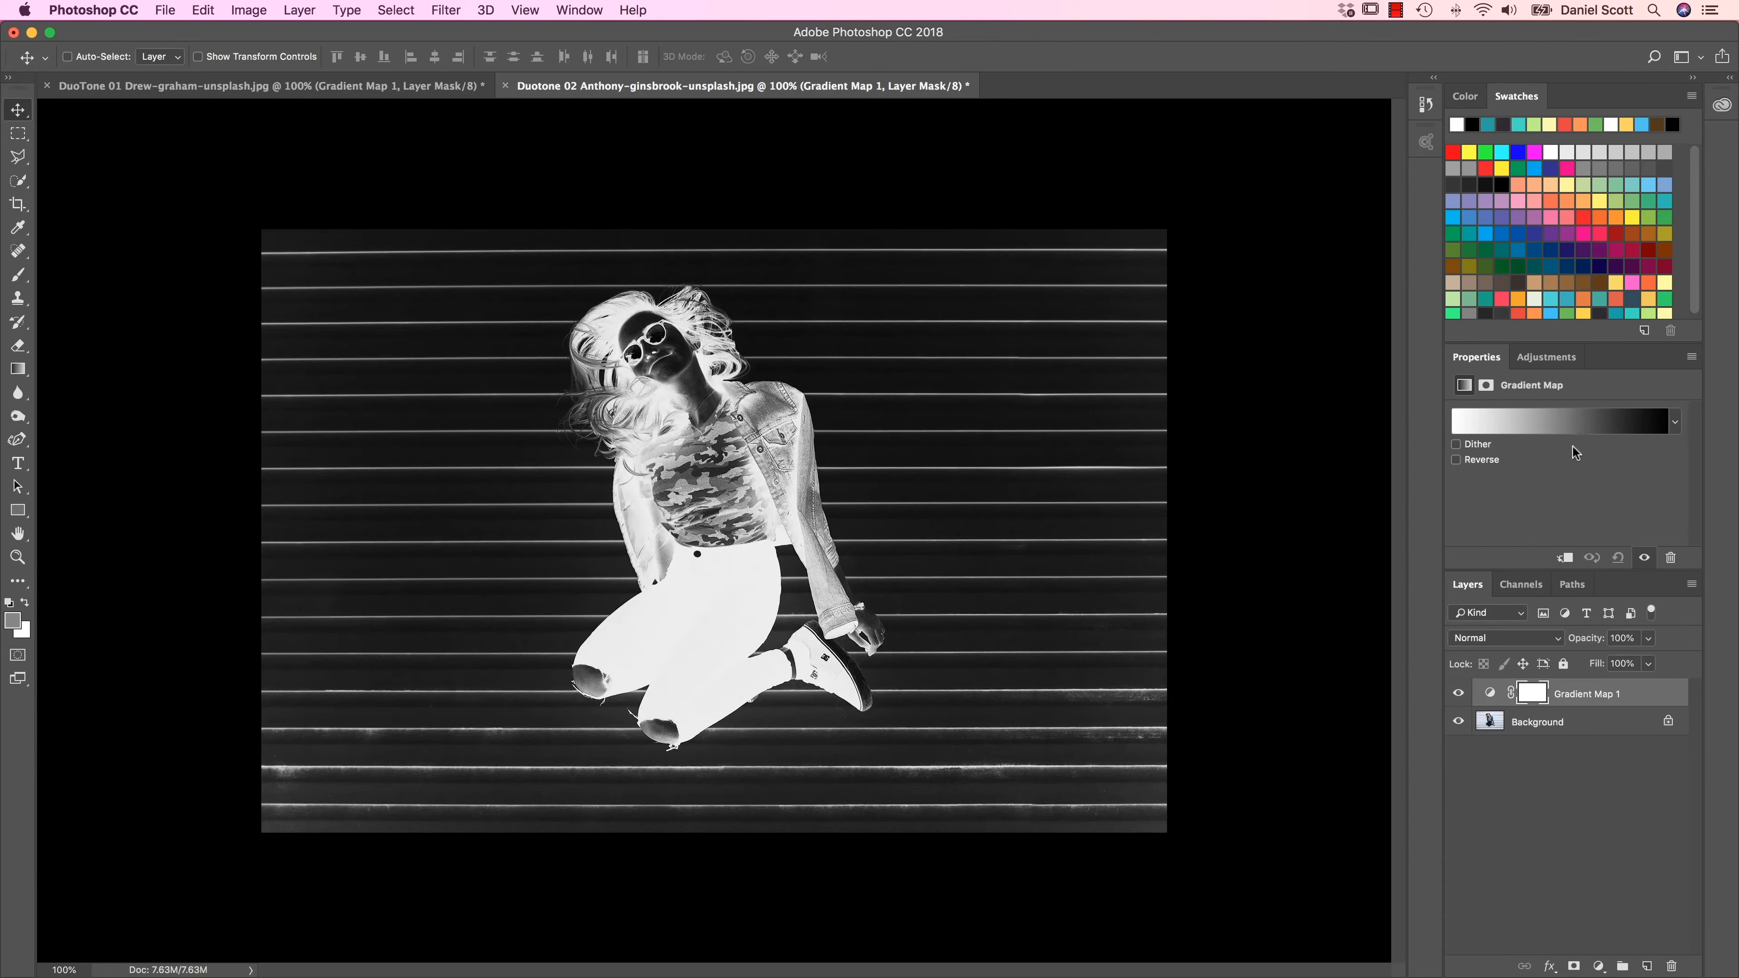
click(1525, 426)
click(1241, 532)
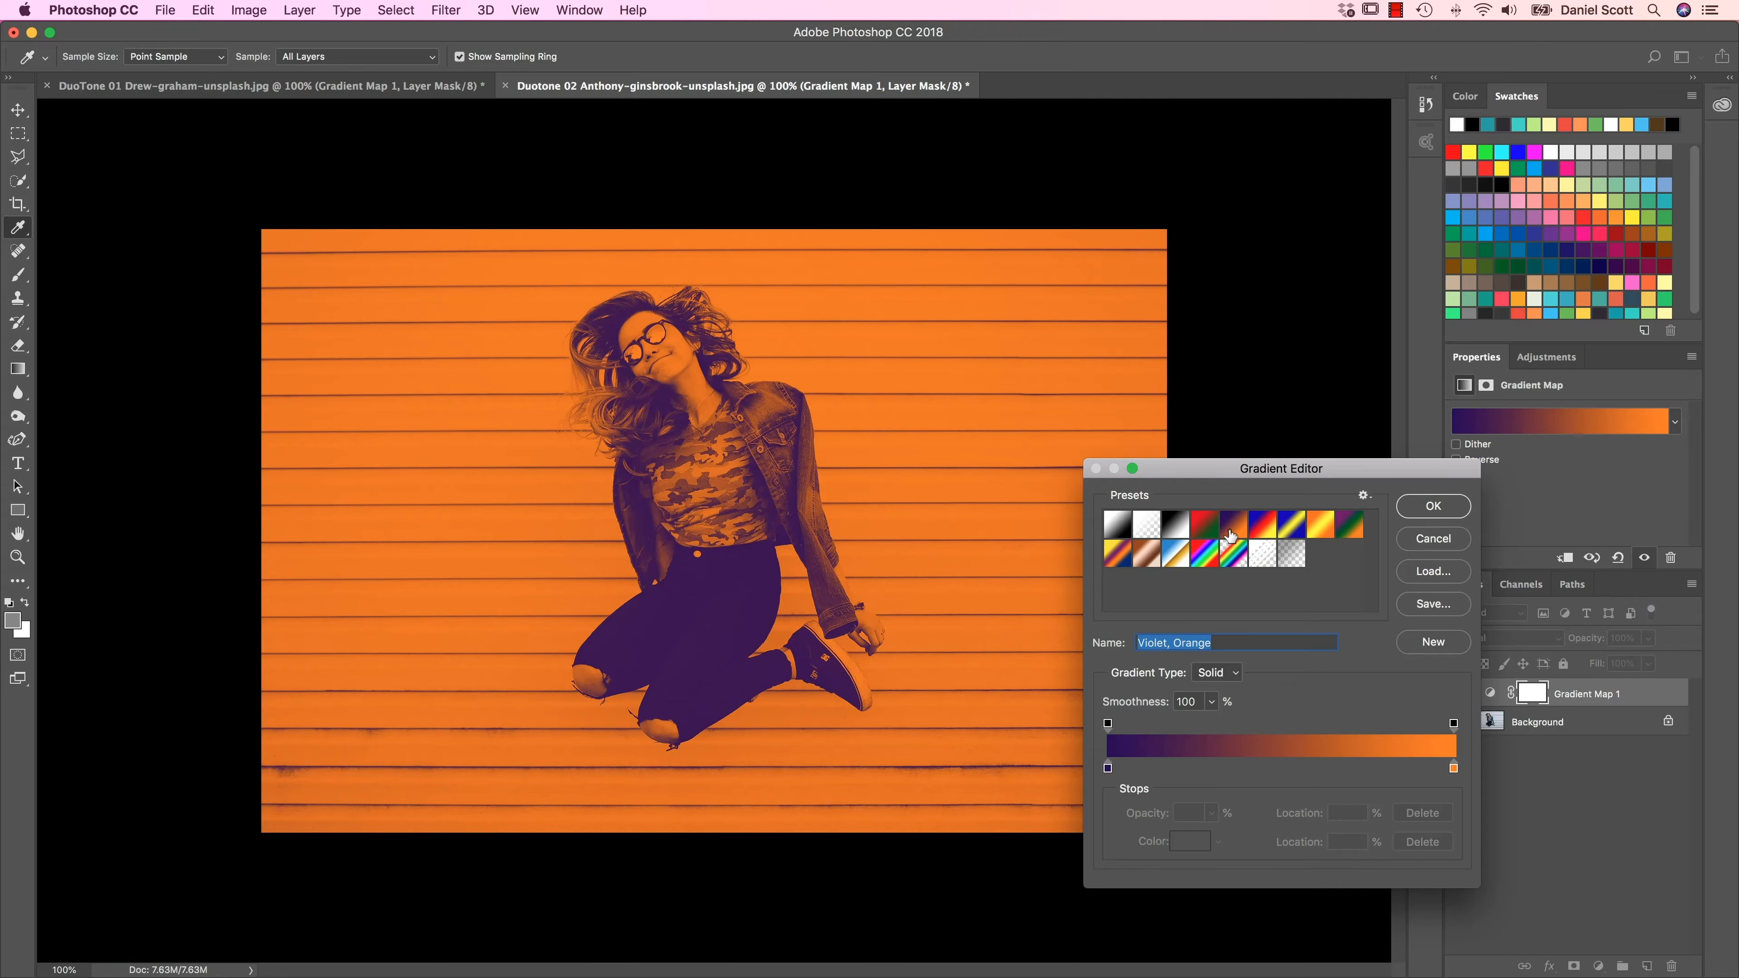
click(1434, 539)
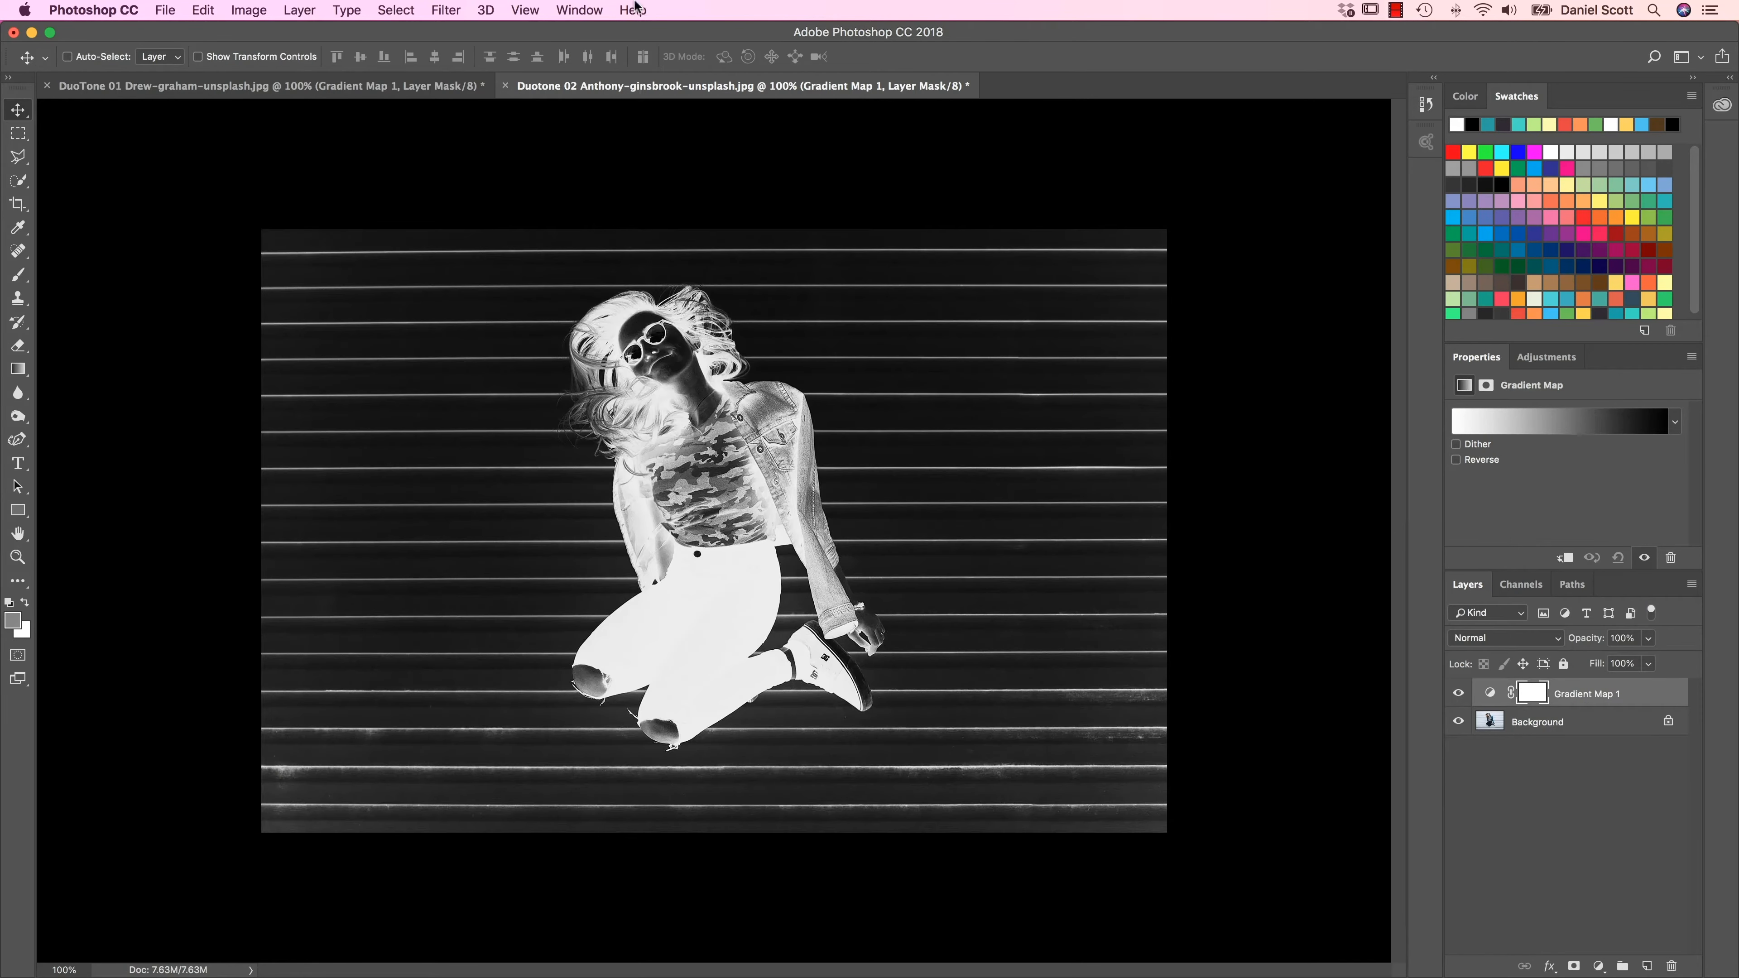
Step: Open the Adobe Color Themes extension, explore the Most Popular themes, and add the Copy of Flat Design theme to the swatches
click(583, 8)
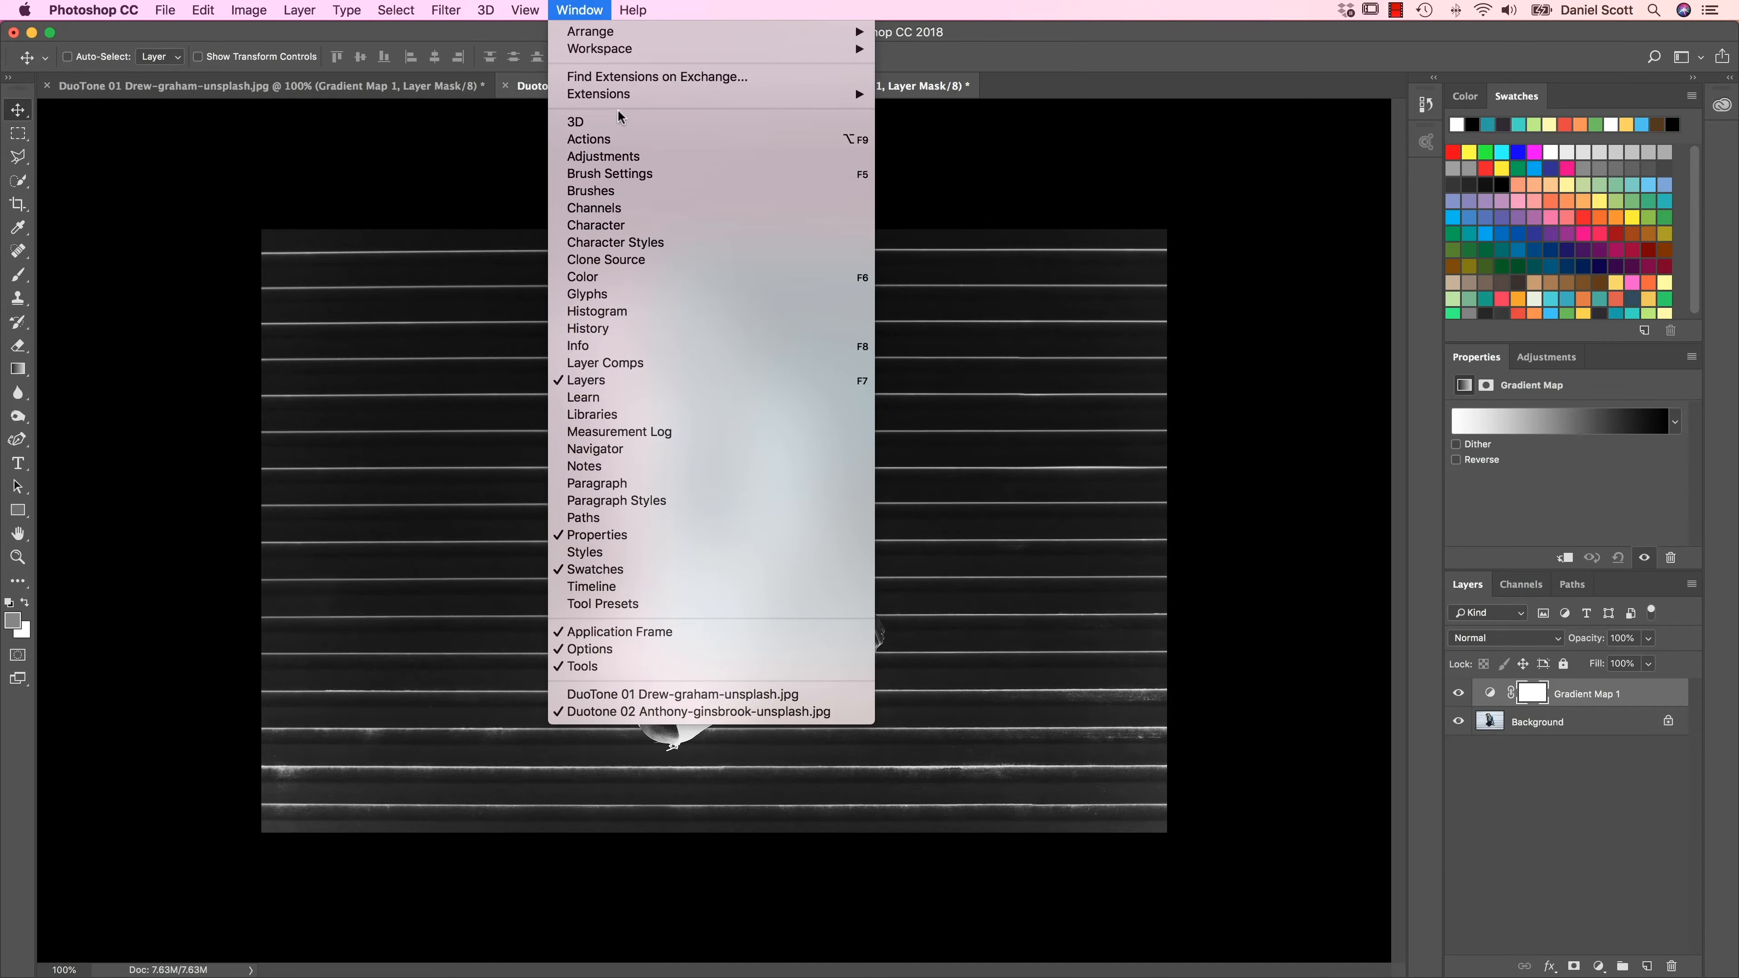
mouse_move(625, 95)
click(982, 93)
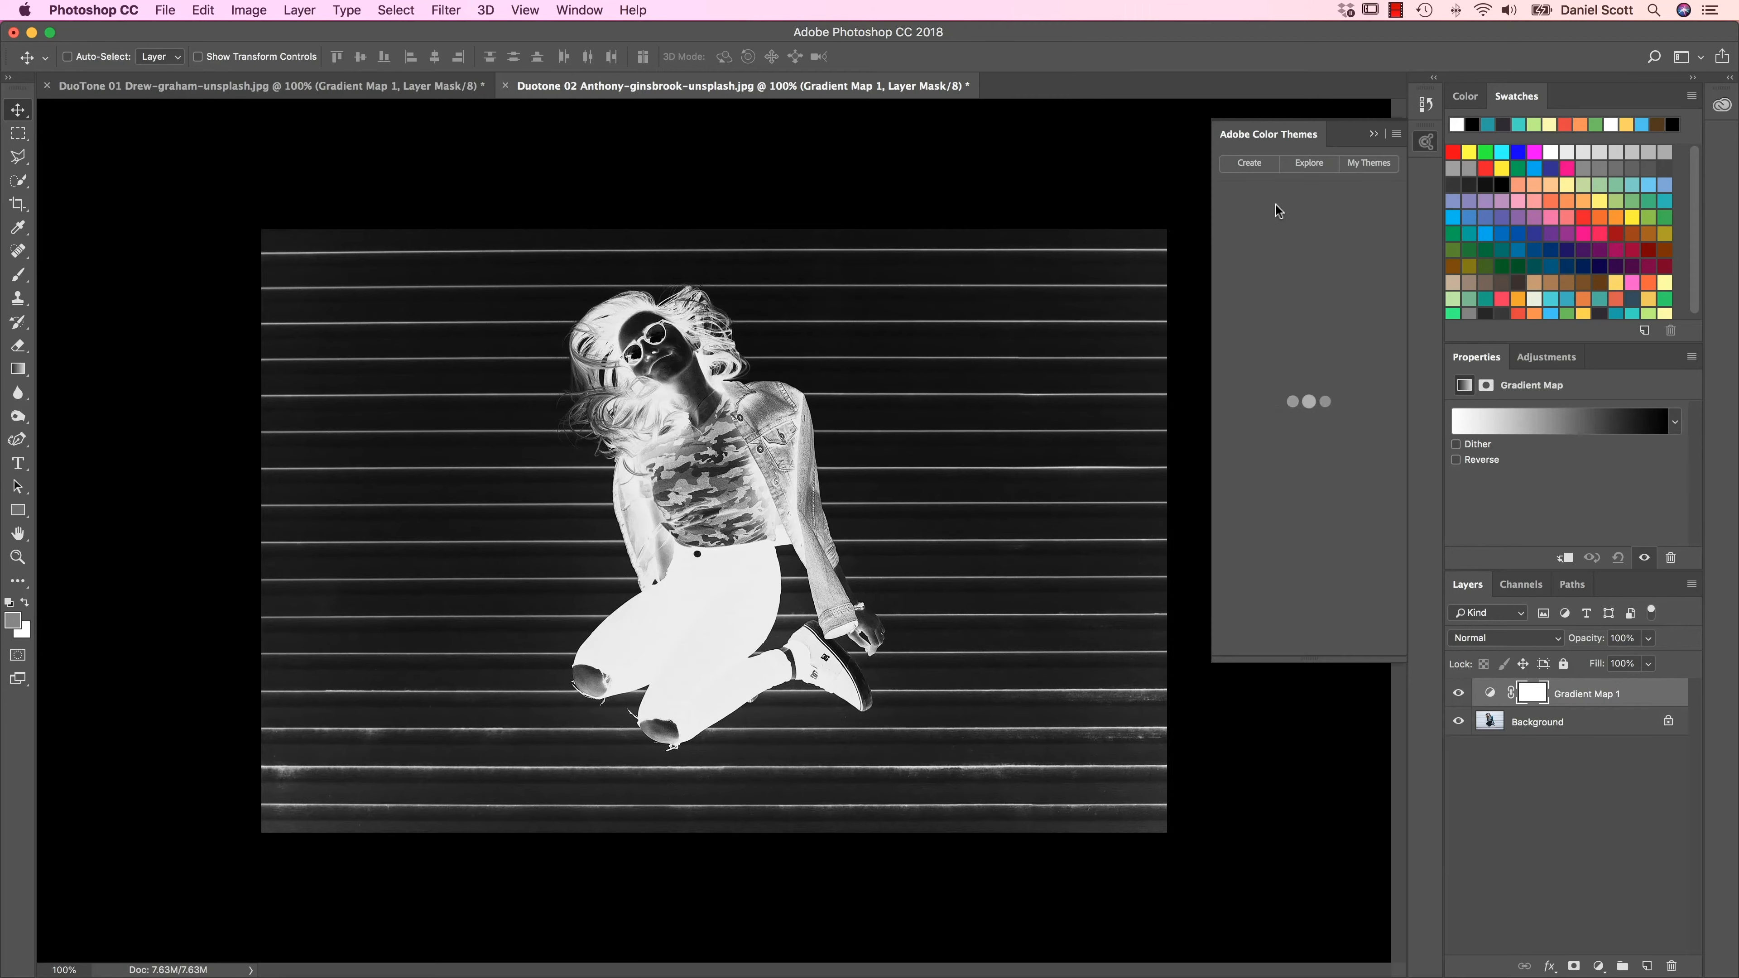
click(1315, 164)
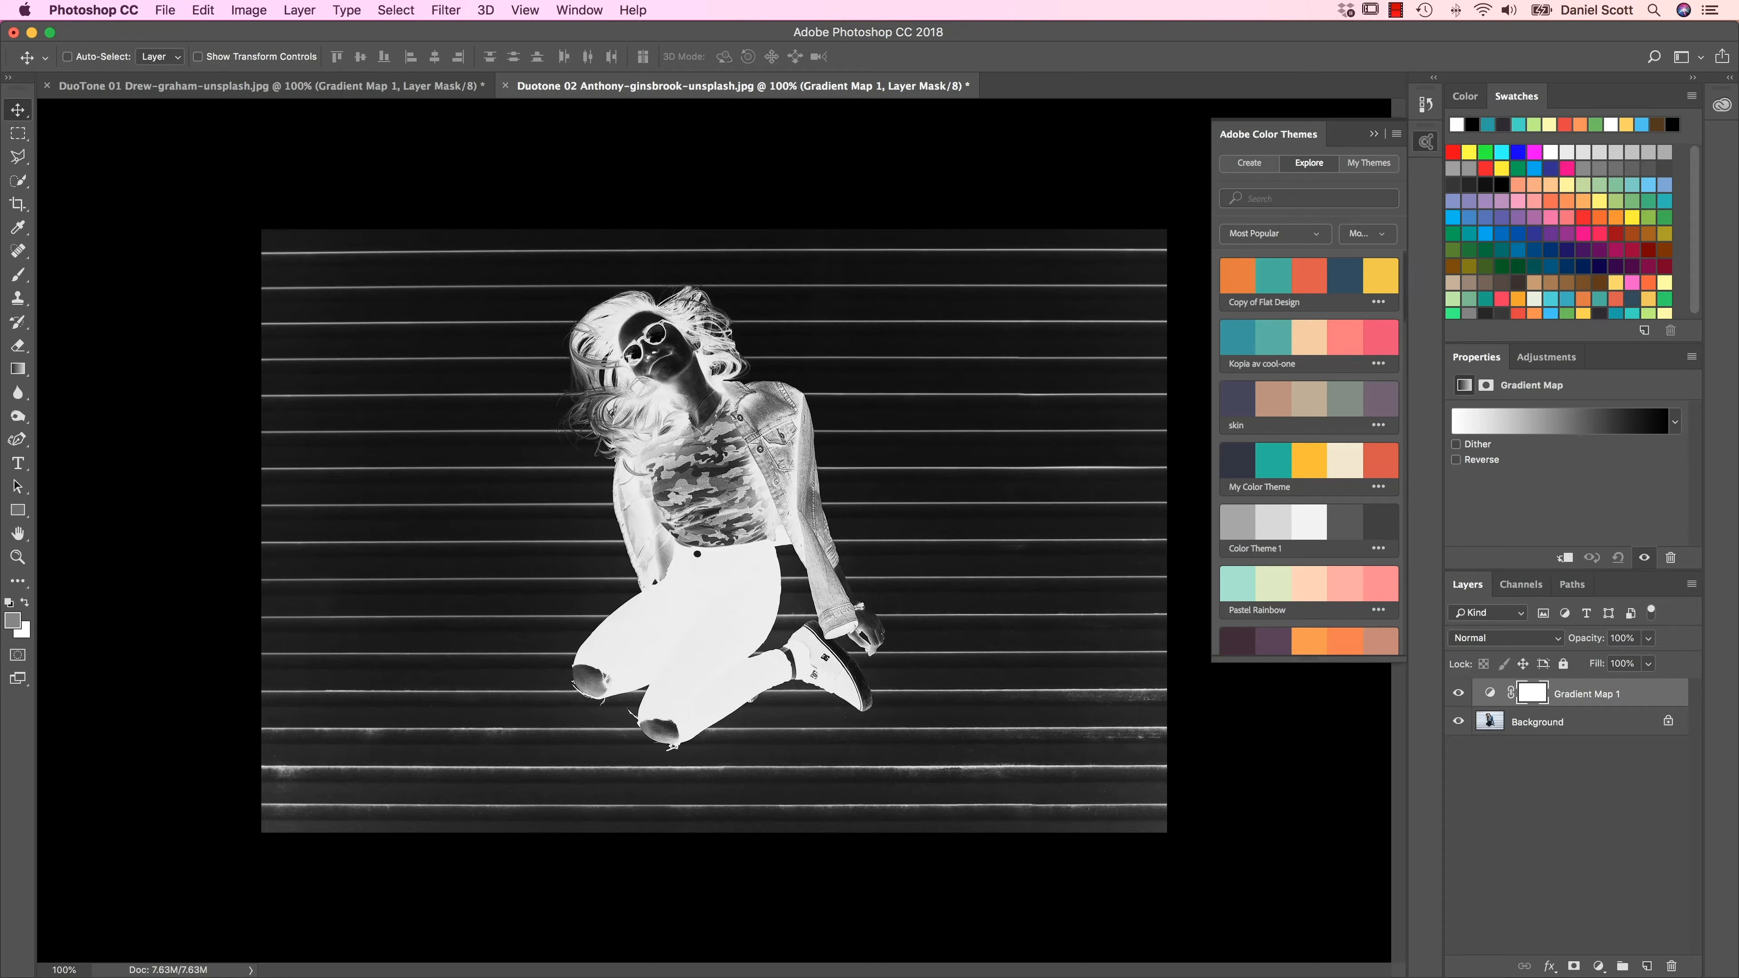
click(1377, 304)
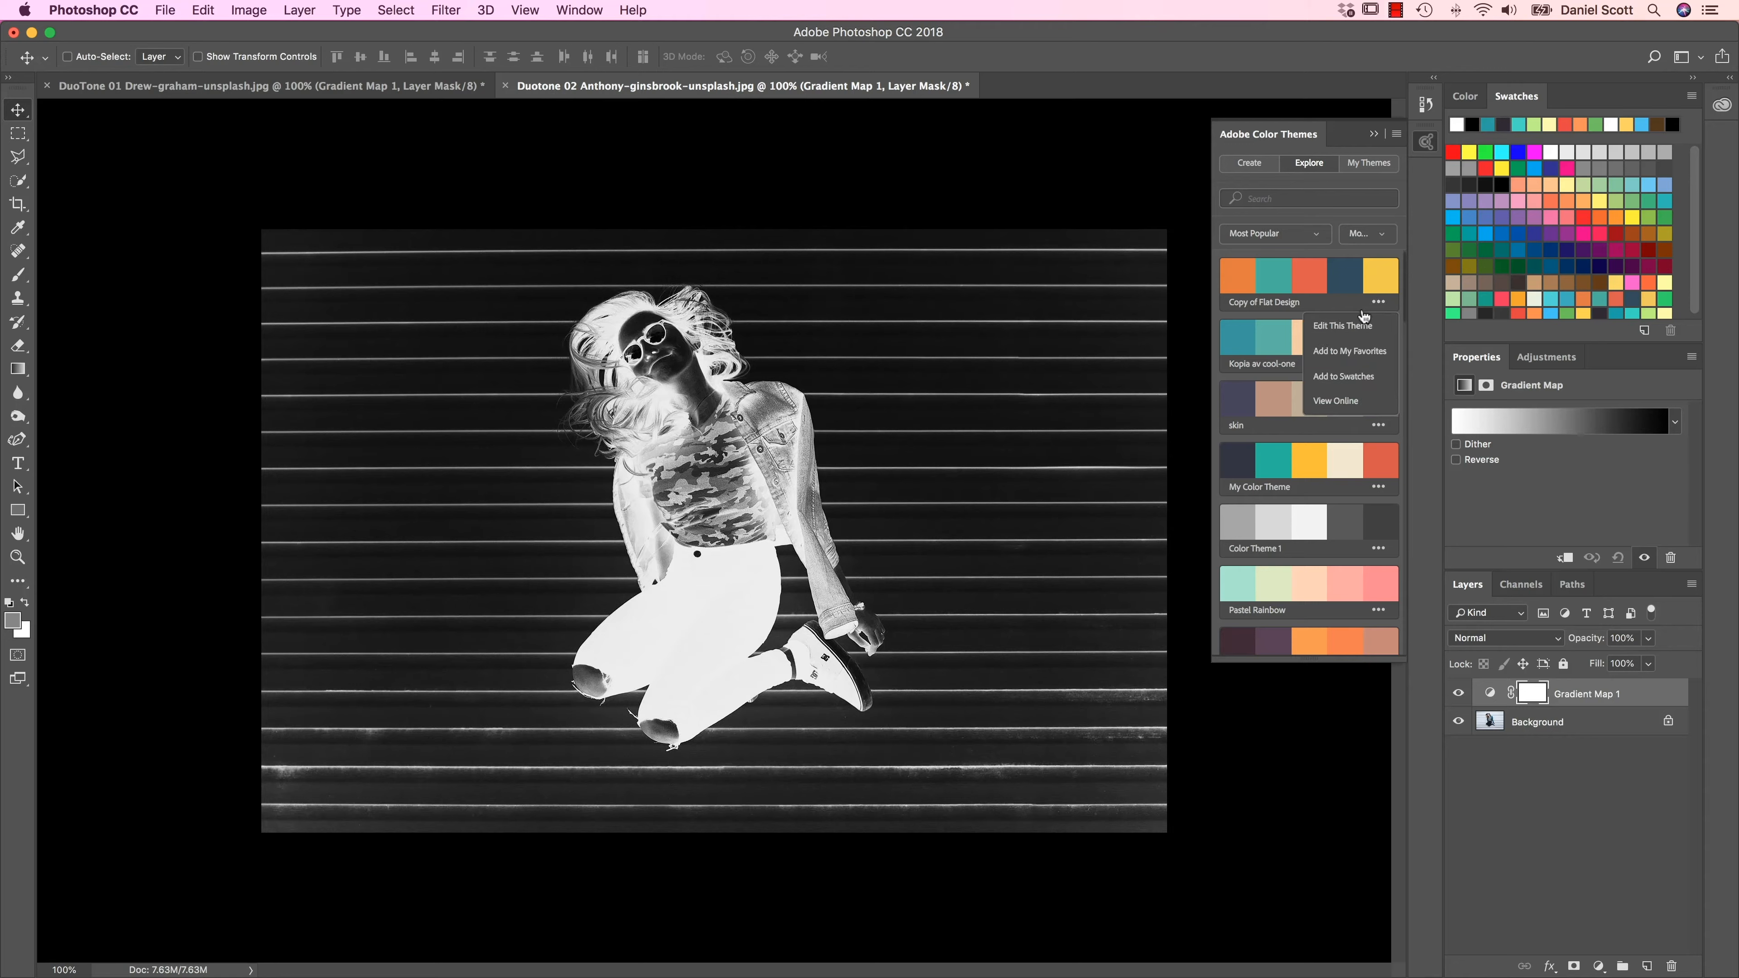
click(1328, 377)
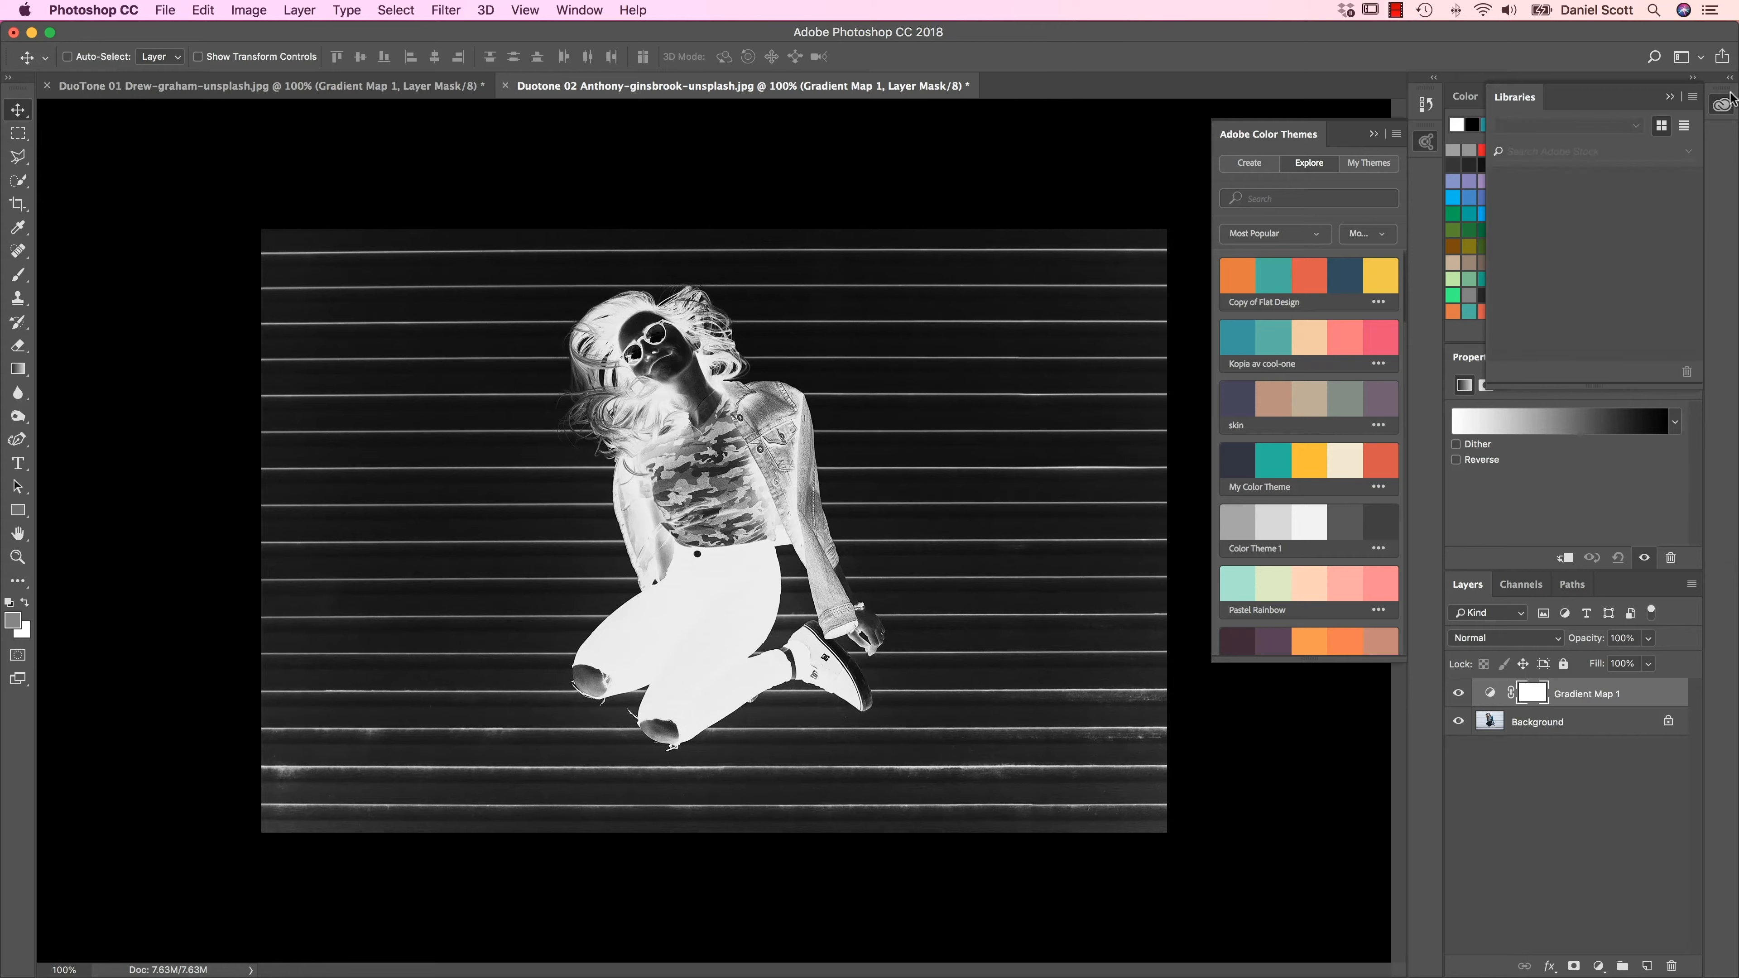
click(1726, 106)
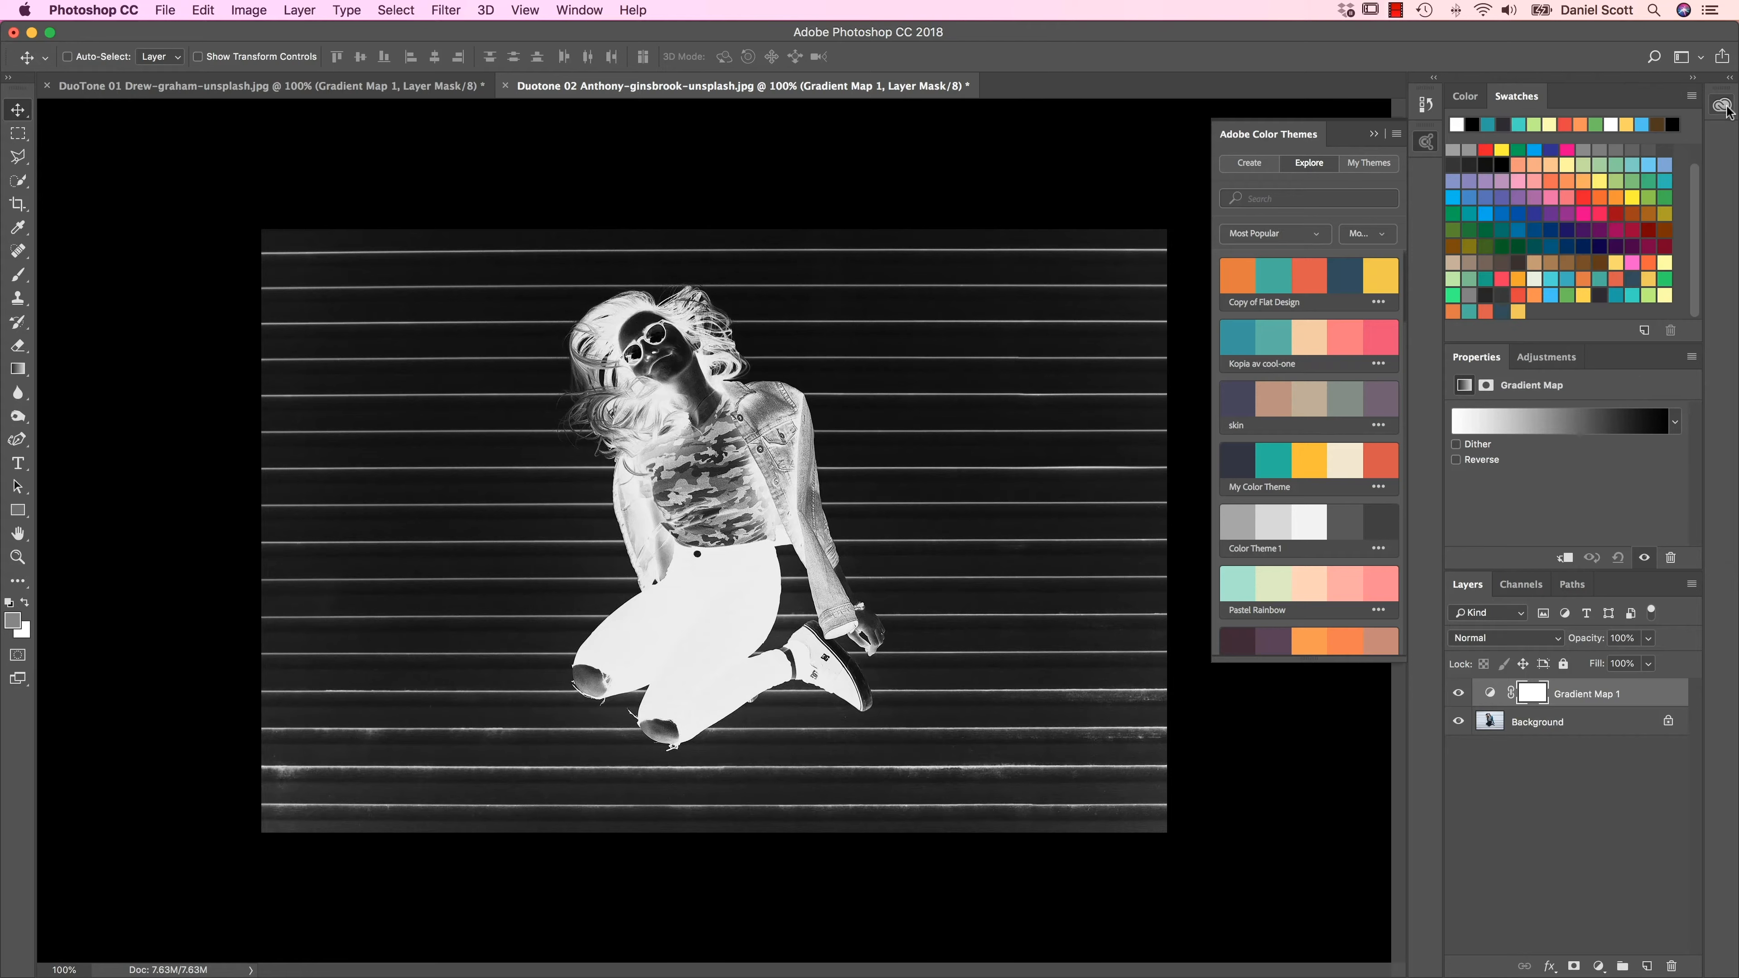
Step: Make sure the Swatches are shown and collapse the Adobe Color Themes extension
click(570, 10)
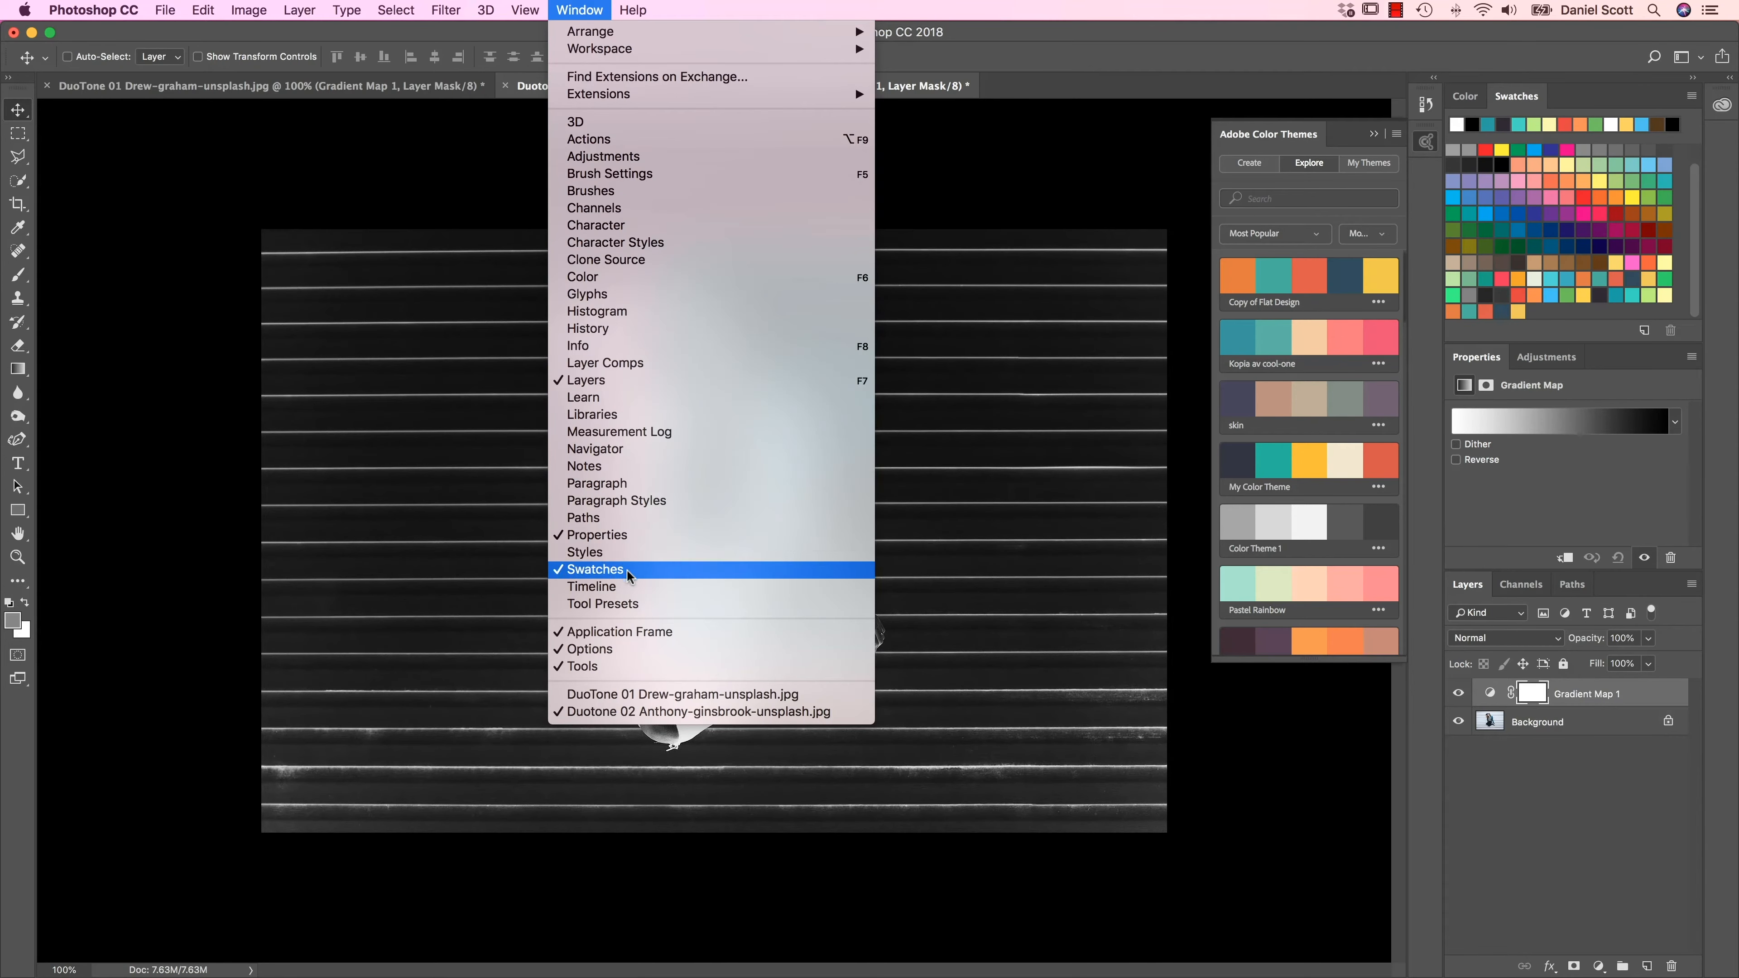
click(1518, 103)
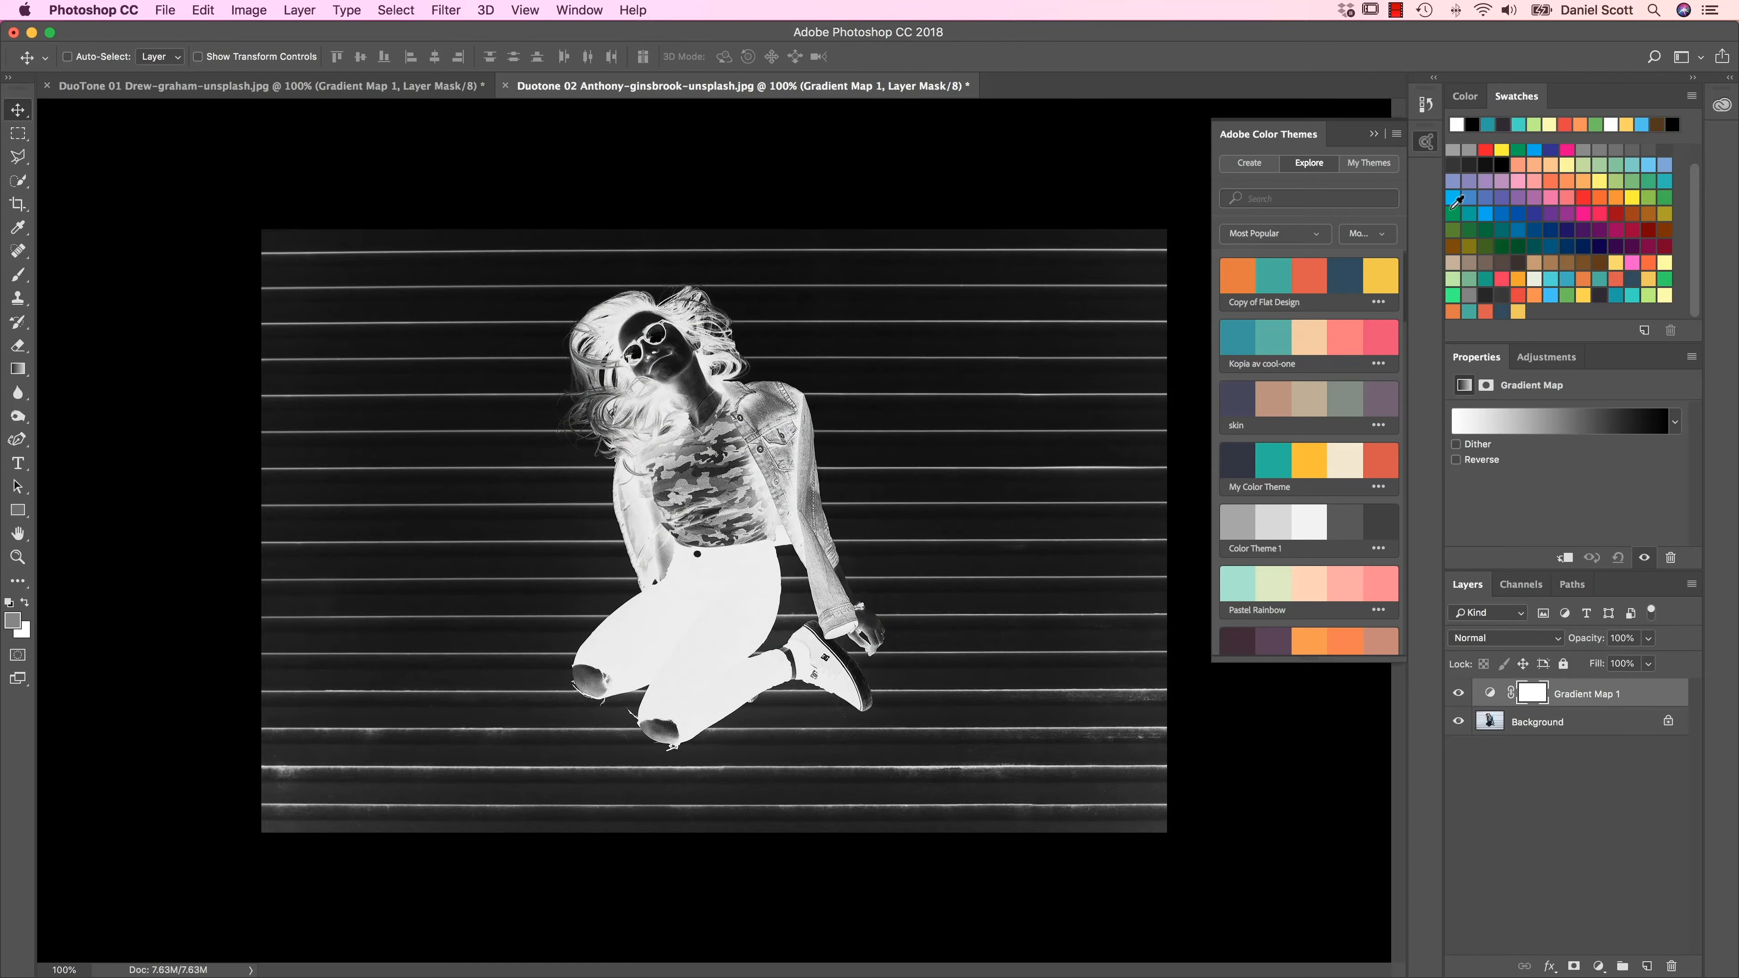
click(1428, 142)
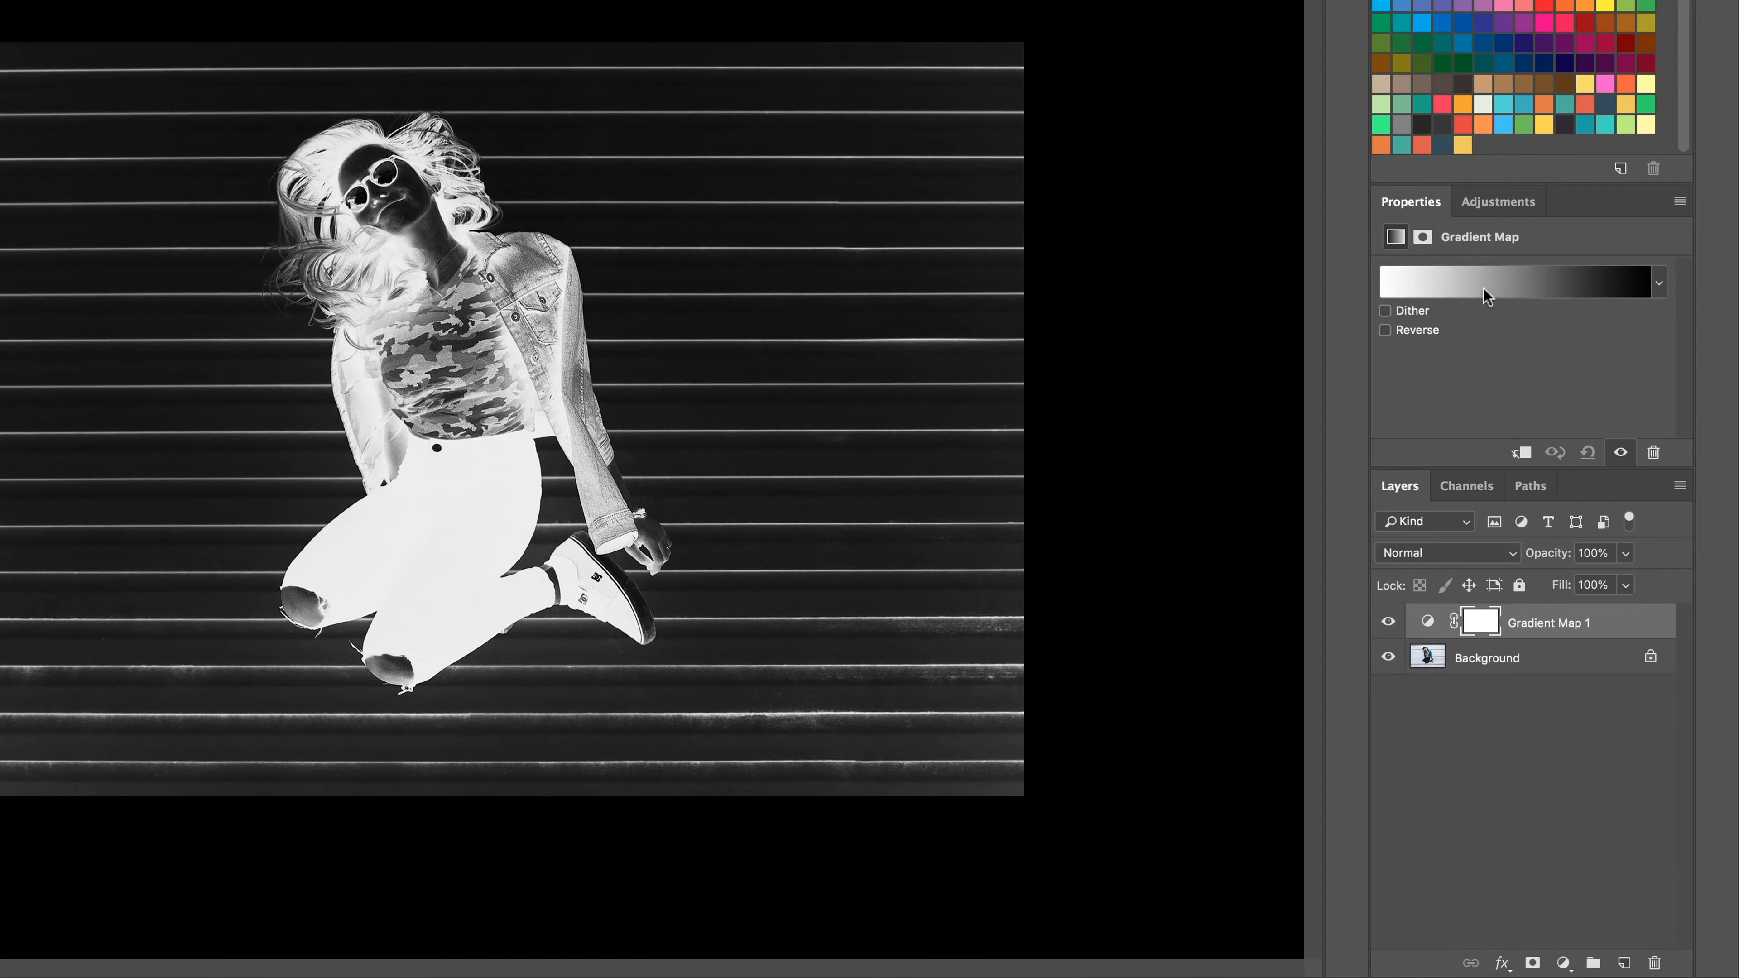
Step: Edit the gradient map's gradient and set its white start stop to the theme's dark blue swatch 324d5c
click(1484, 294)
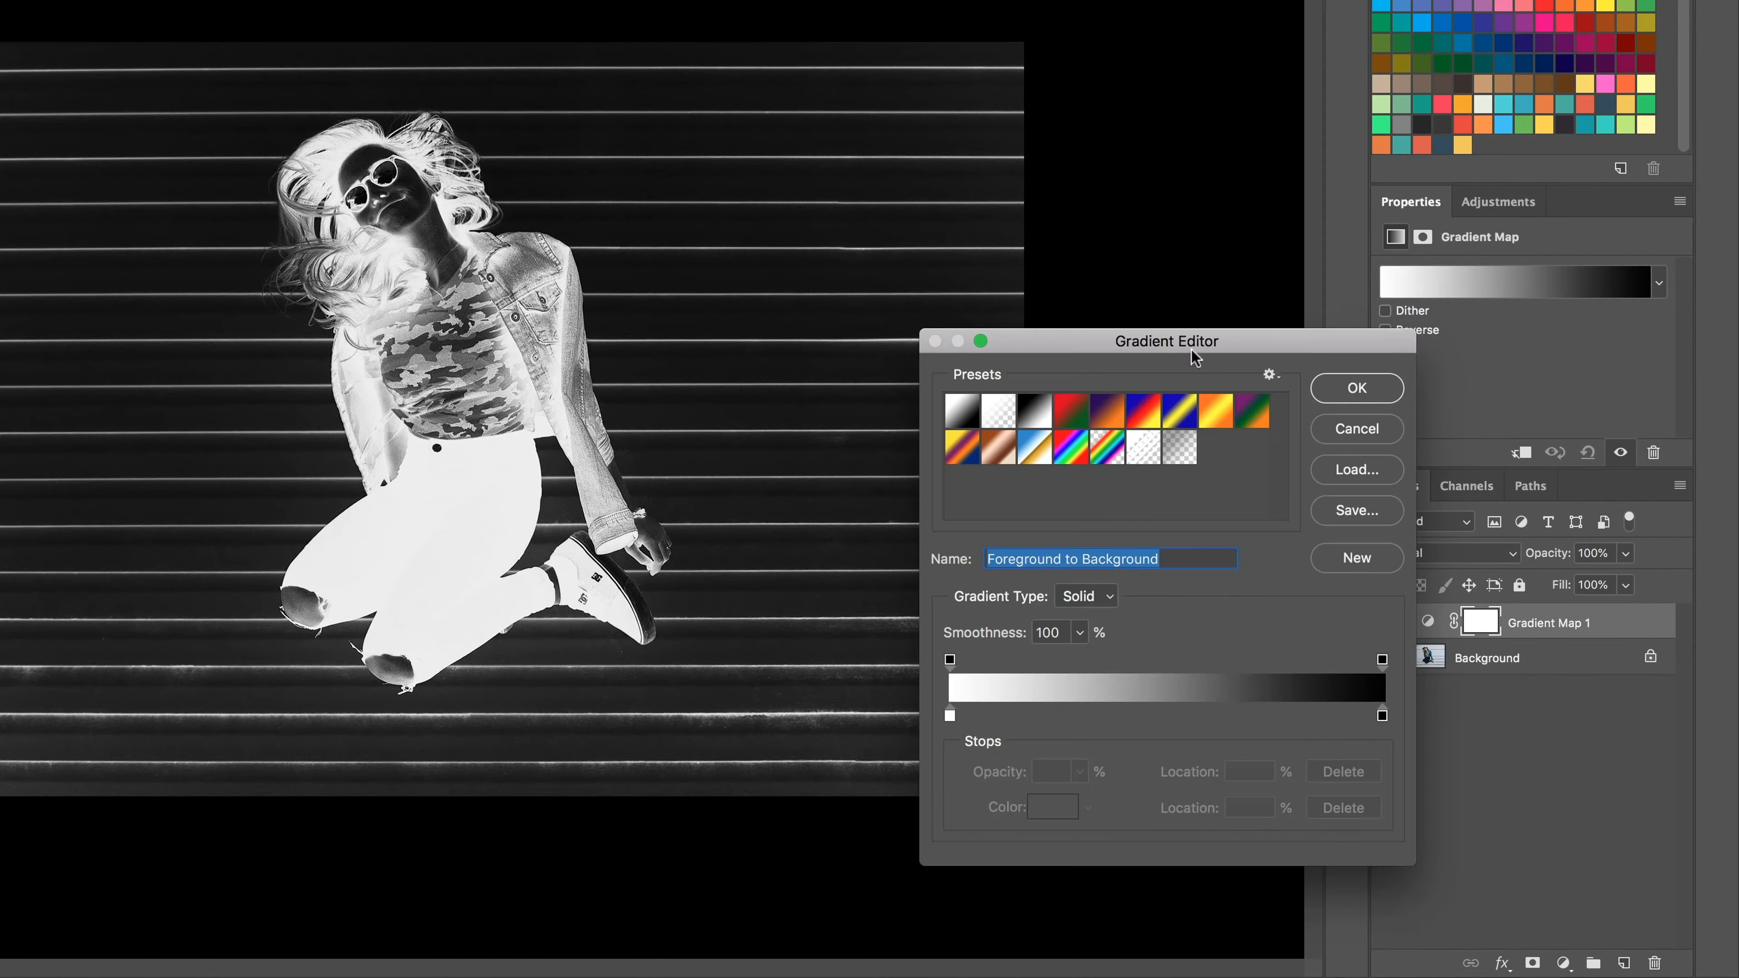
click(949, 716)
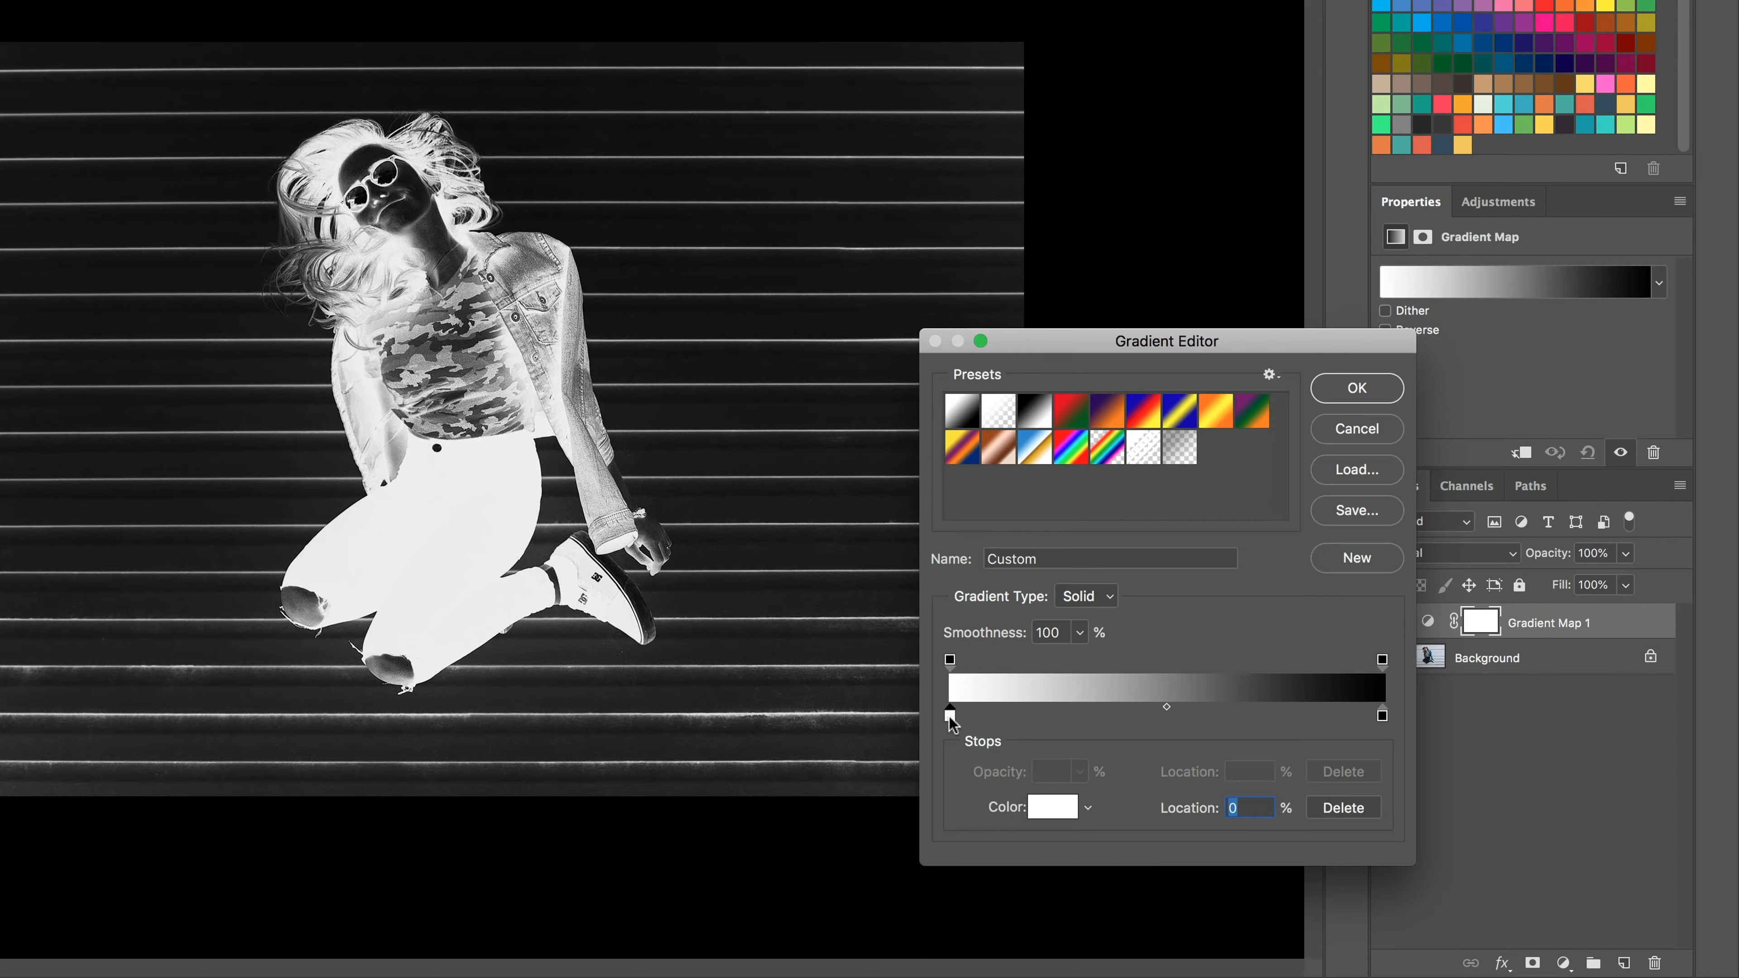
double_click(949, 715)
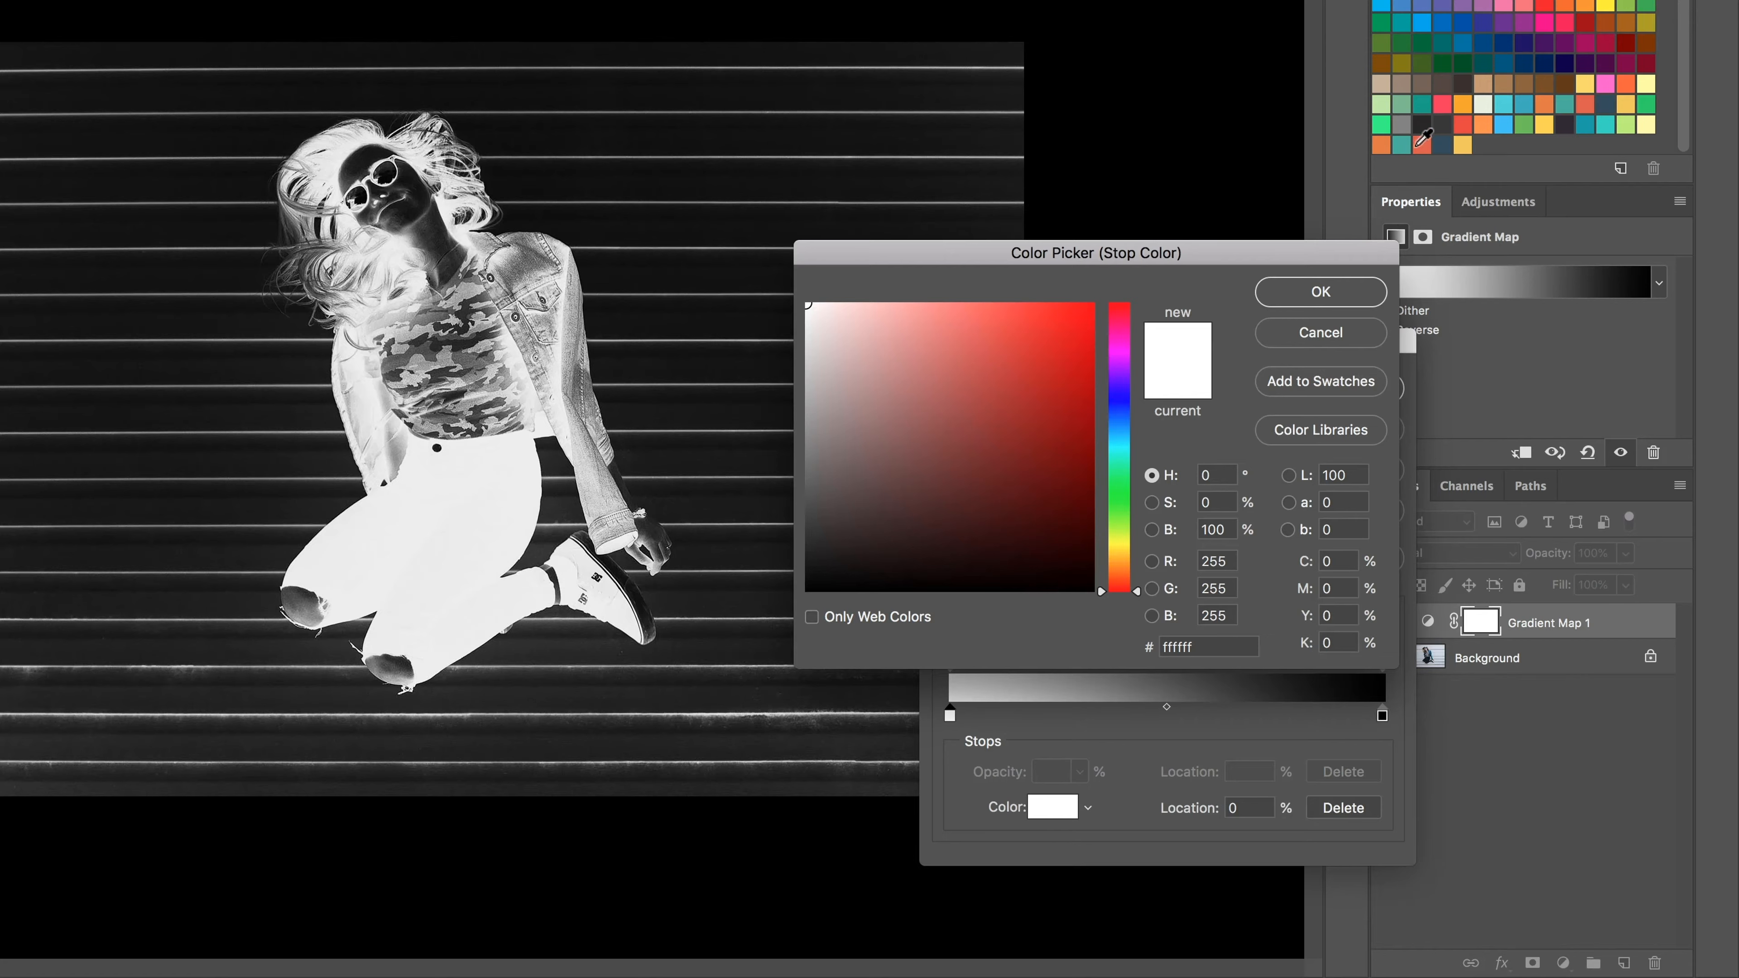
click(1444, 143)
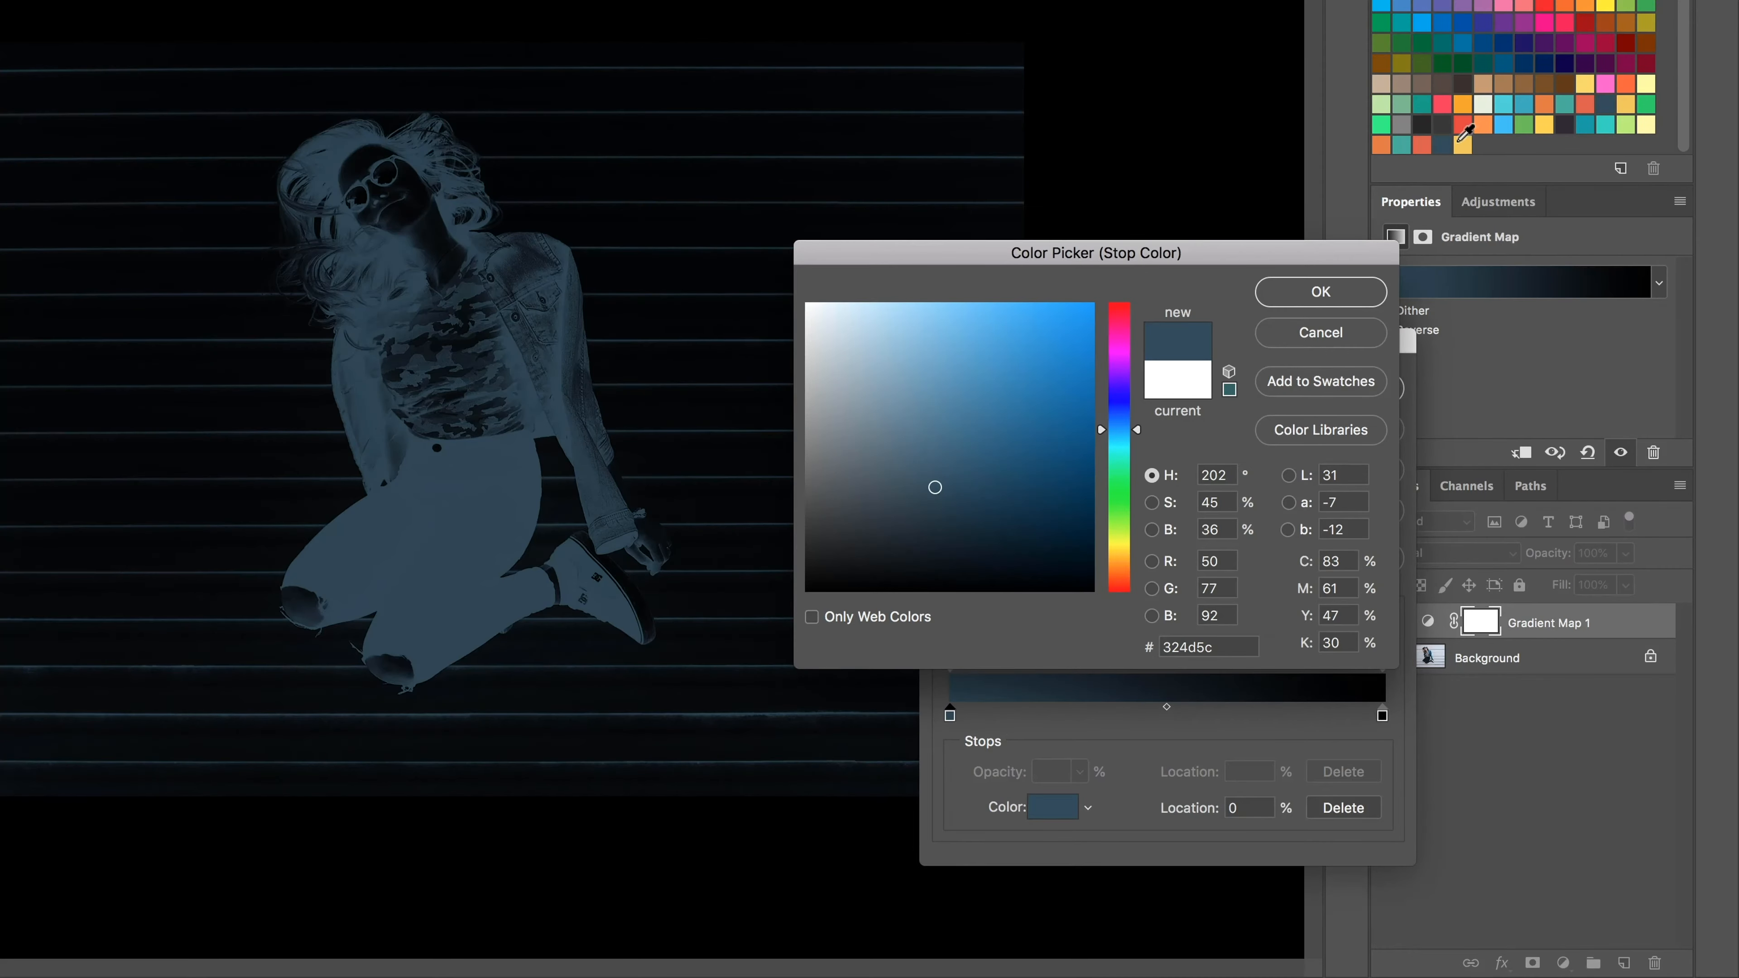
click(1334, 300)
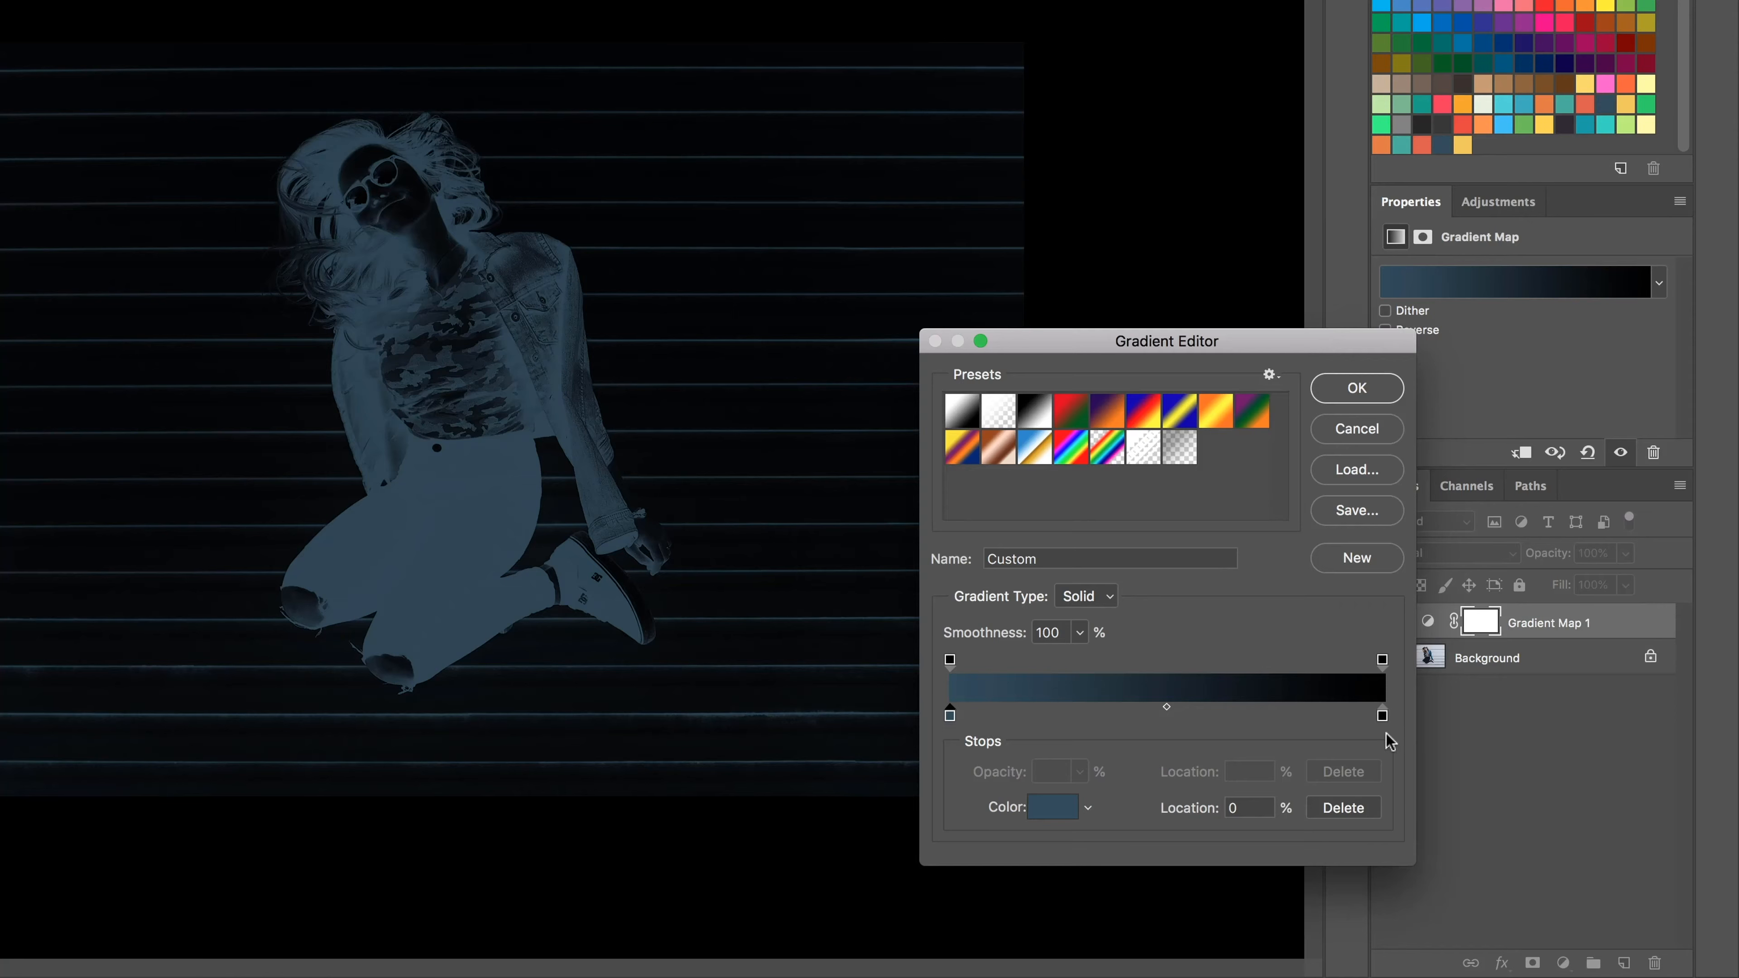
Step: Try the theme's red, yellow and teal swatches on the black end stop and settle on the orange e37b40
double_click(1382, 716)
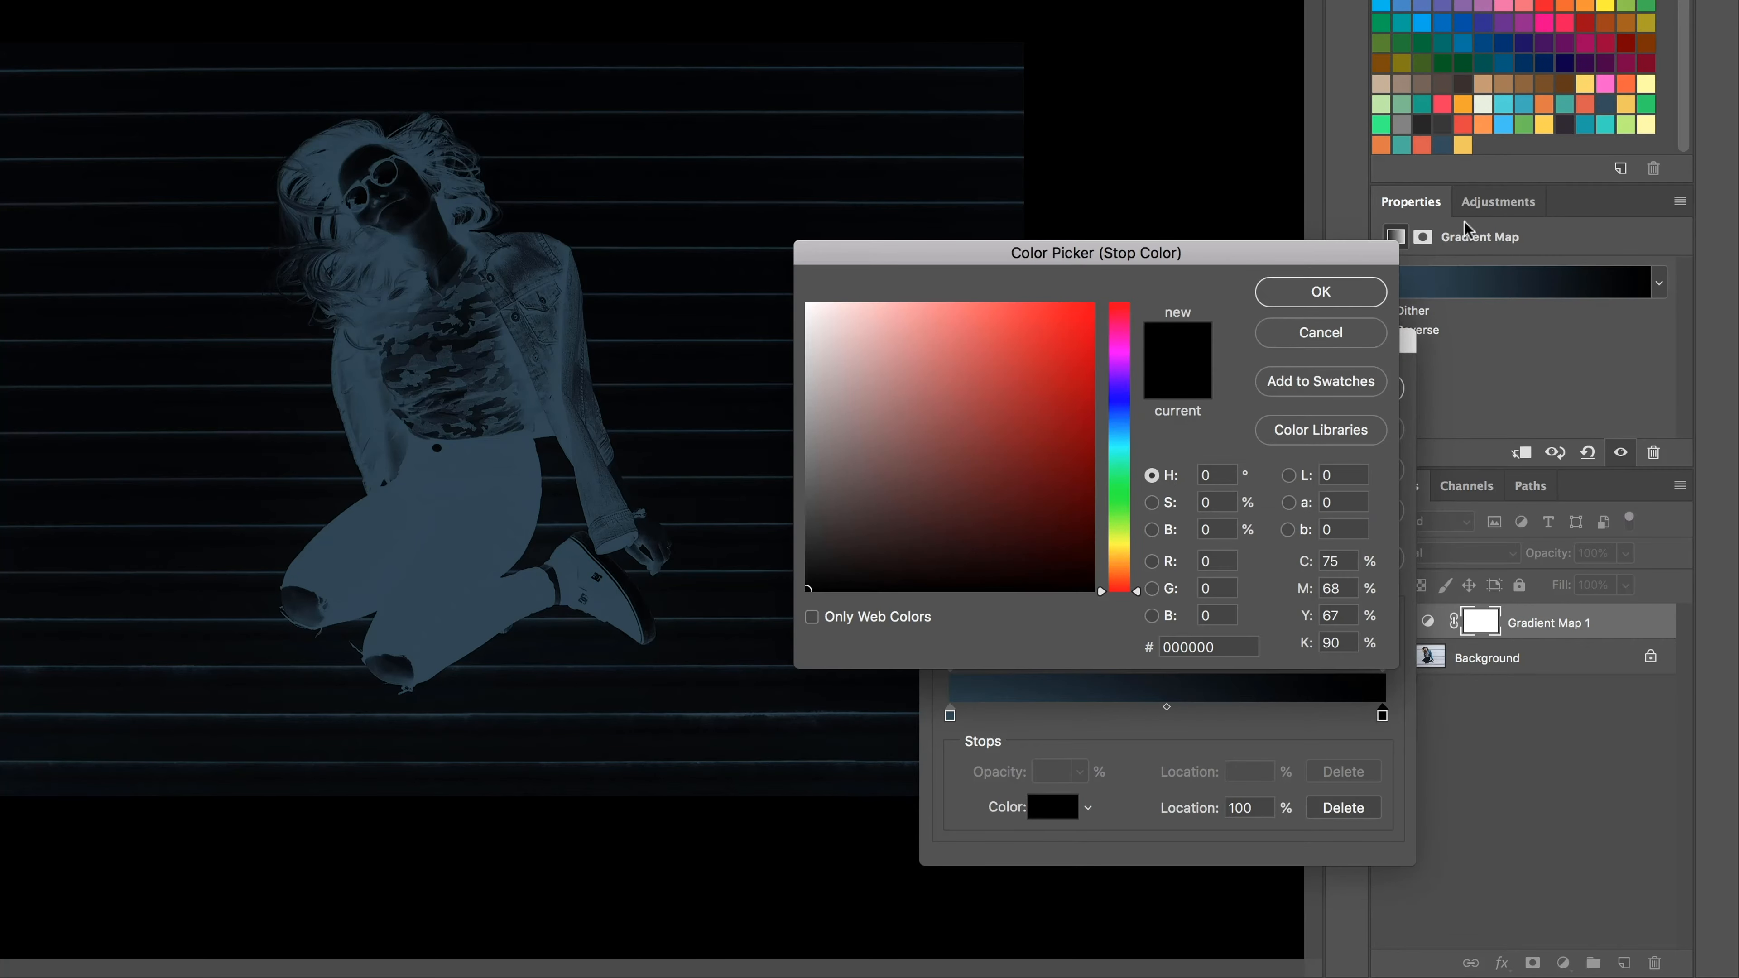
click(1422, 146)
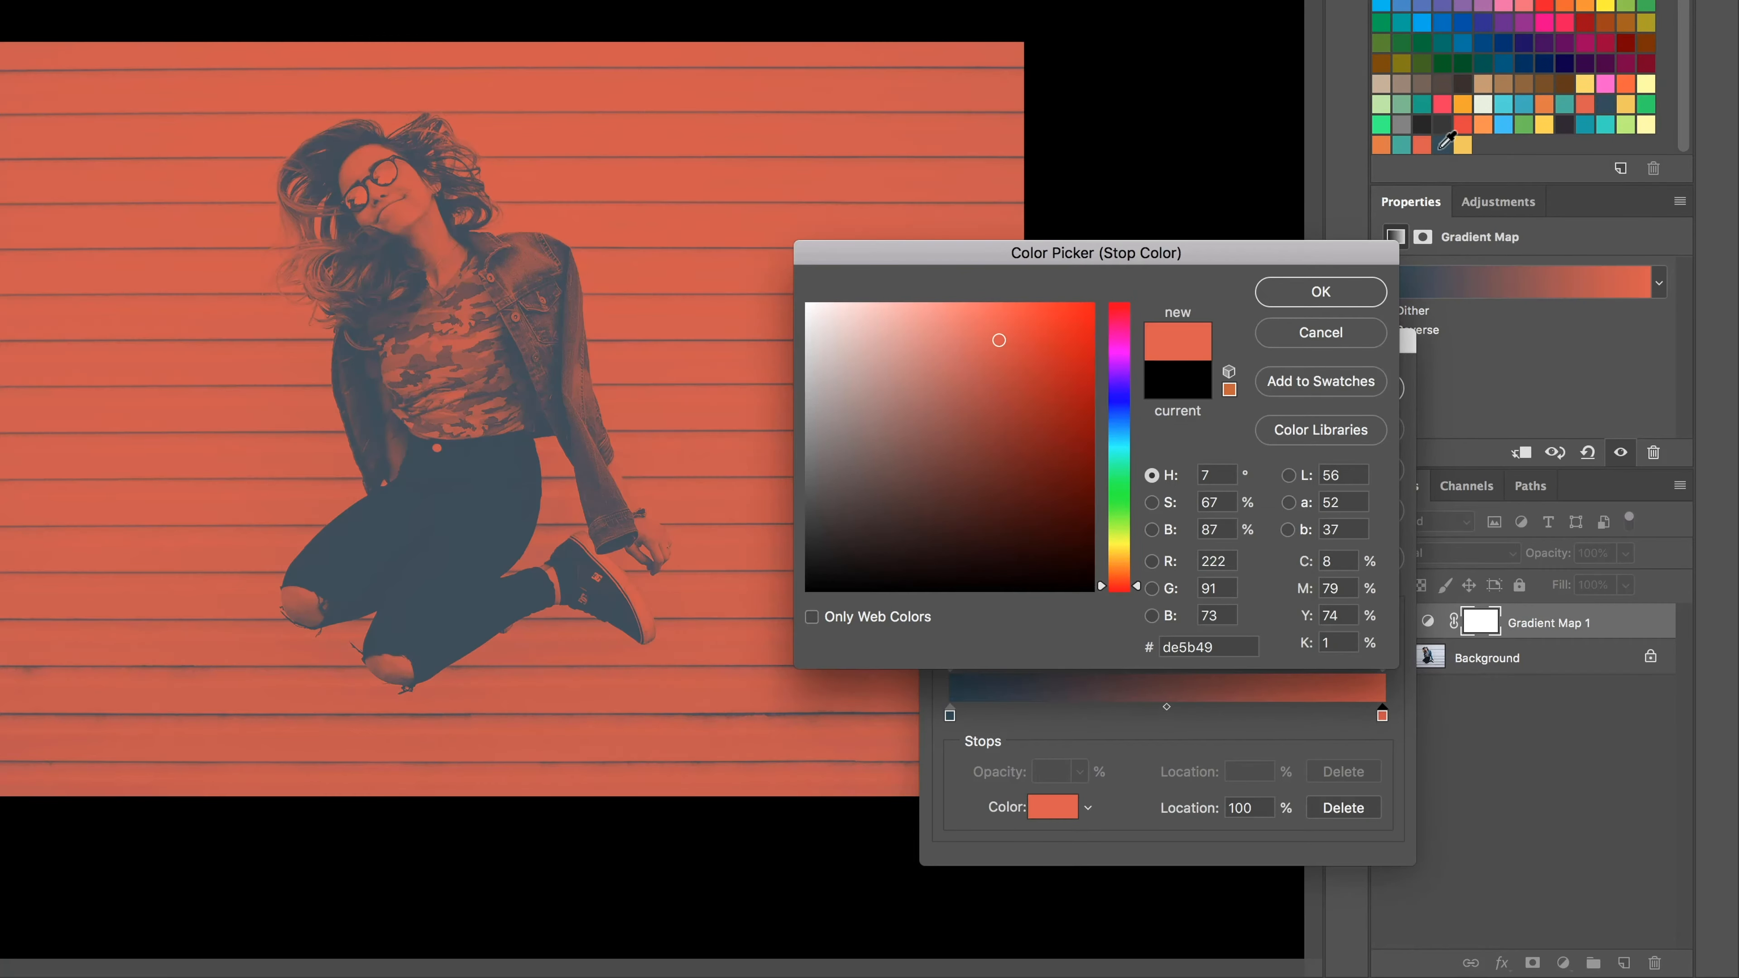
click(1464, 144)
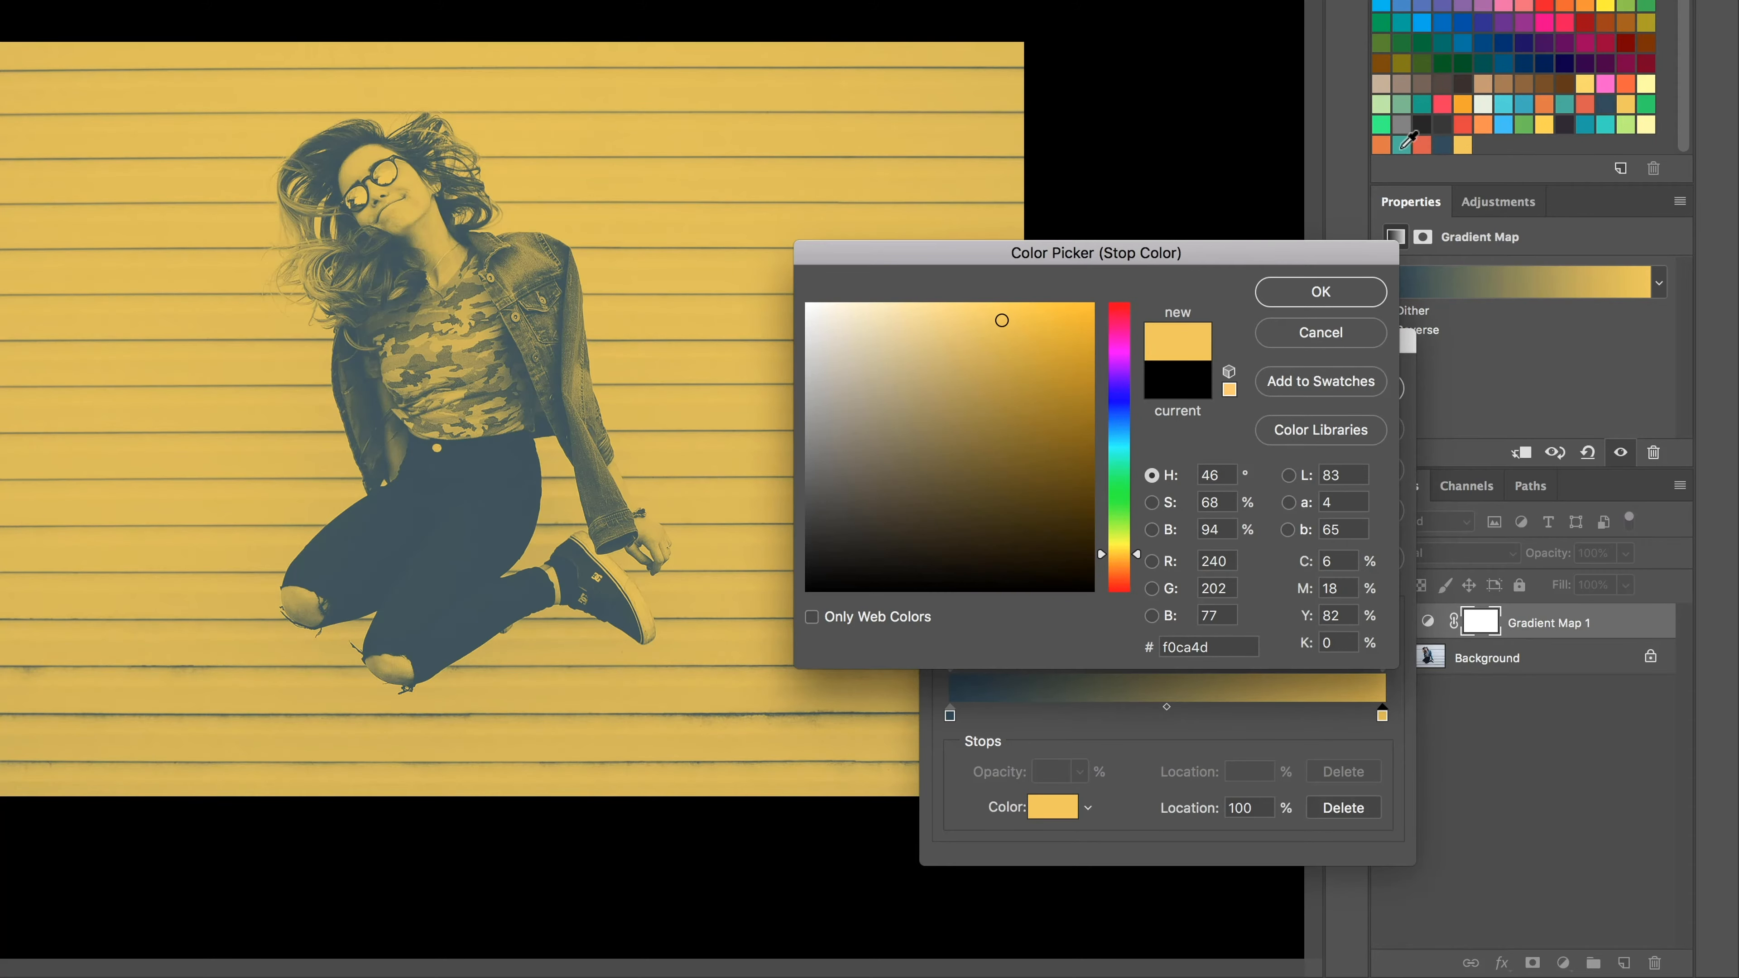
click(1401, 146)
click(1464, 145)
click(1382, 145)
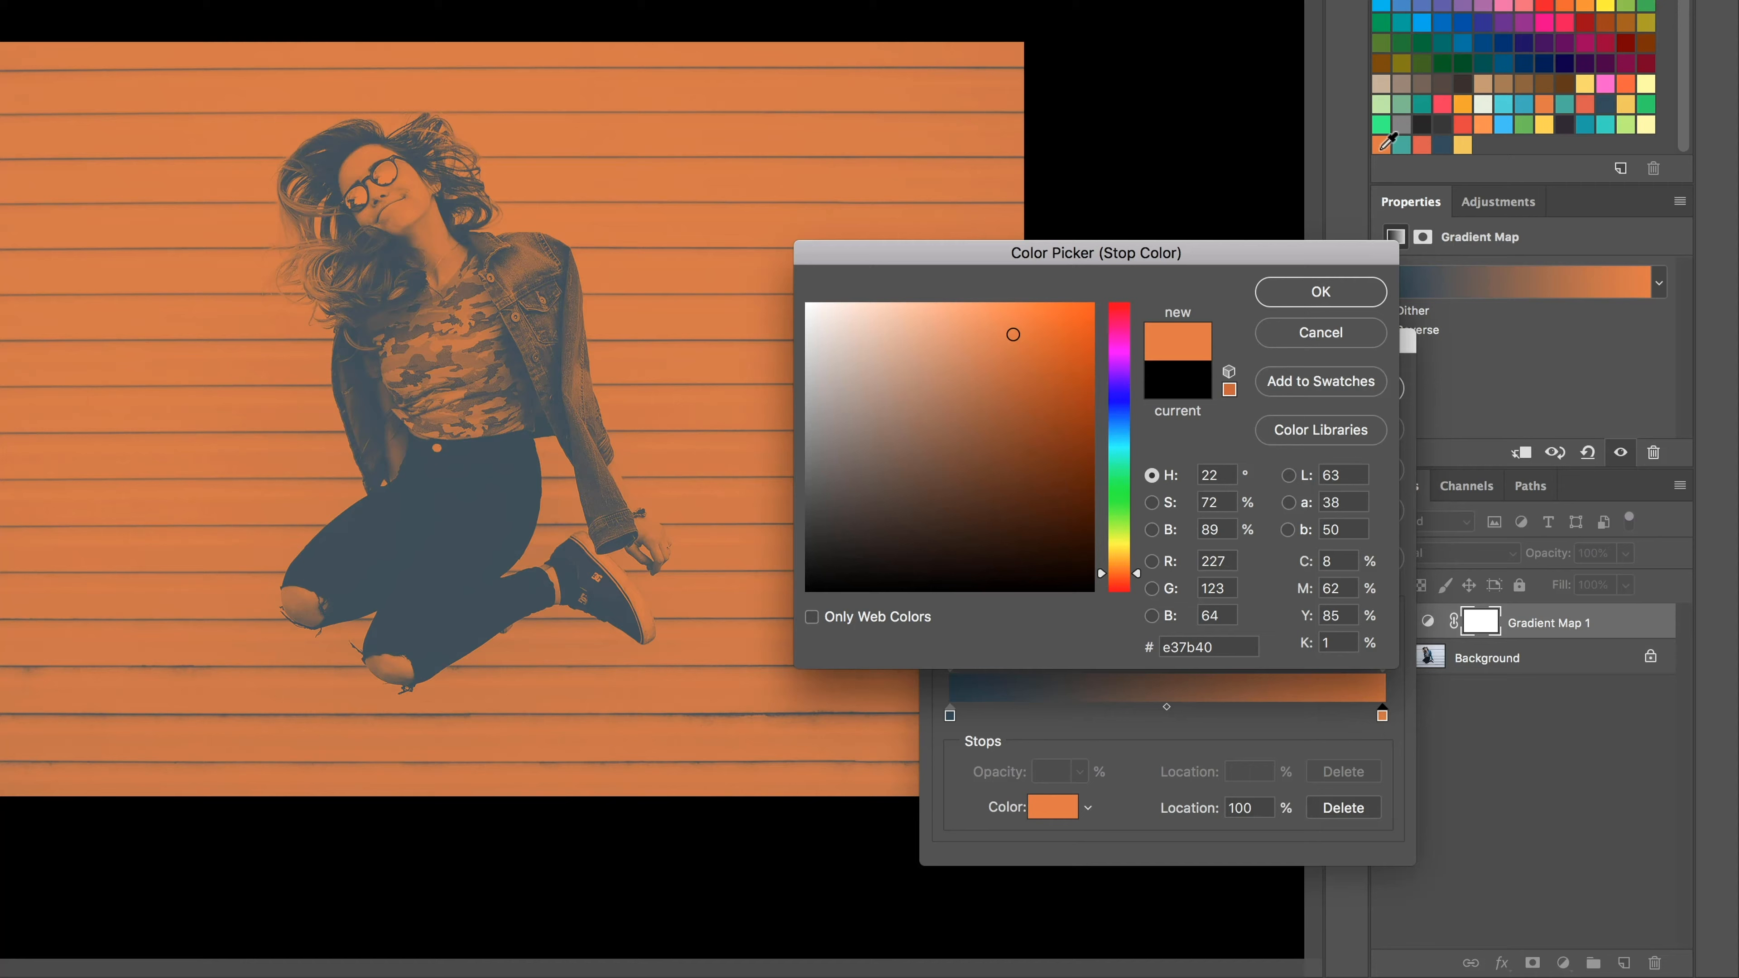
click(1464, 145)
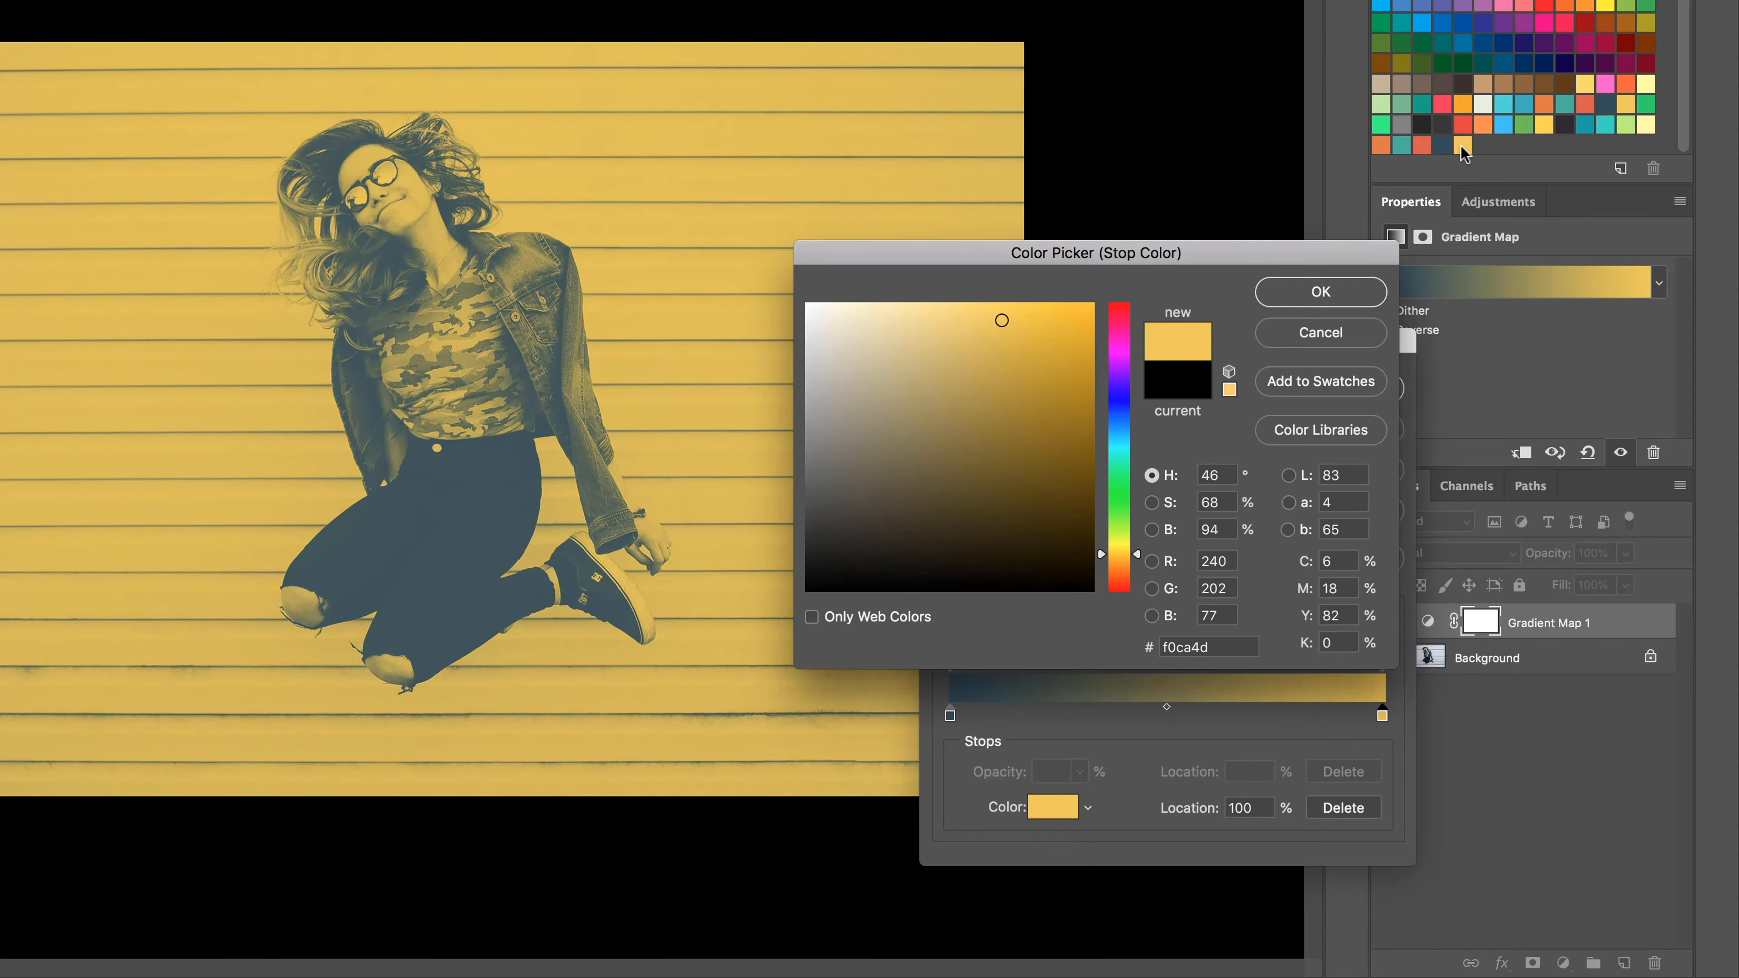
click(1382, 145)
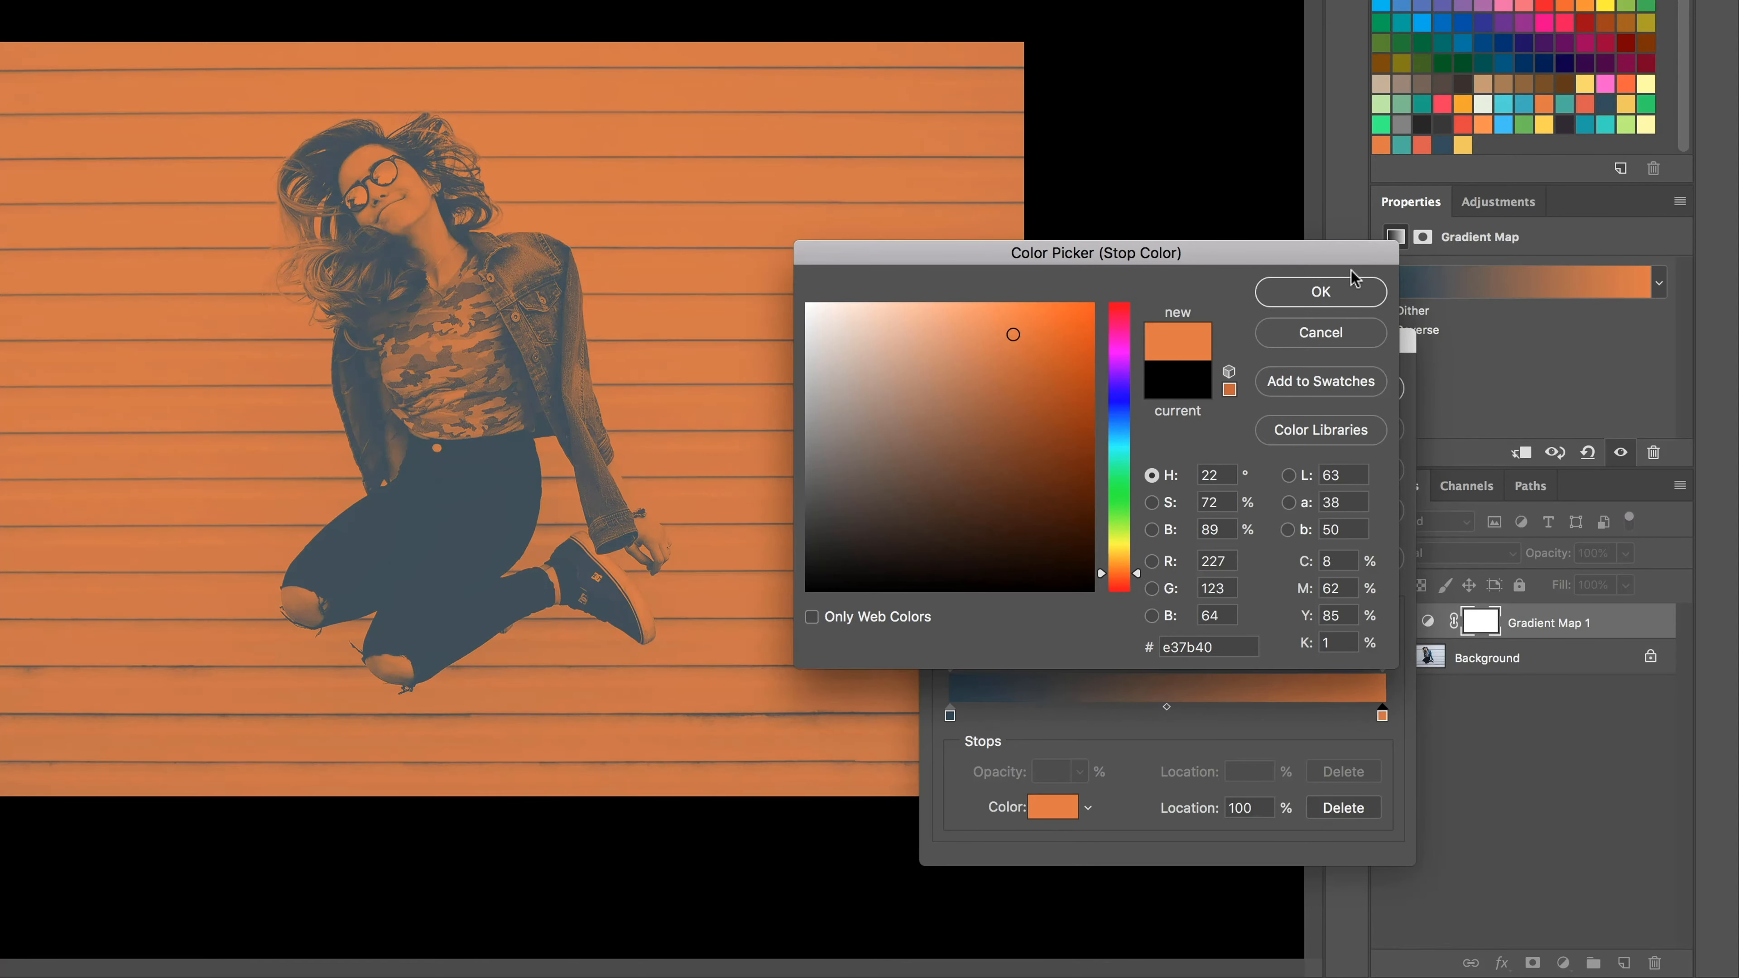
click(1320, 293)
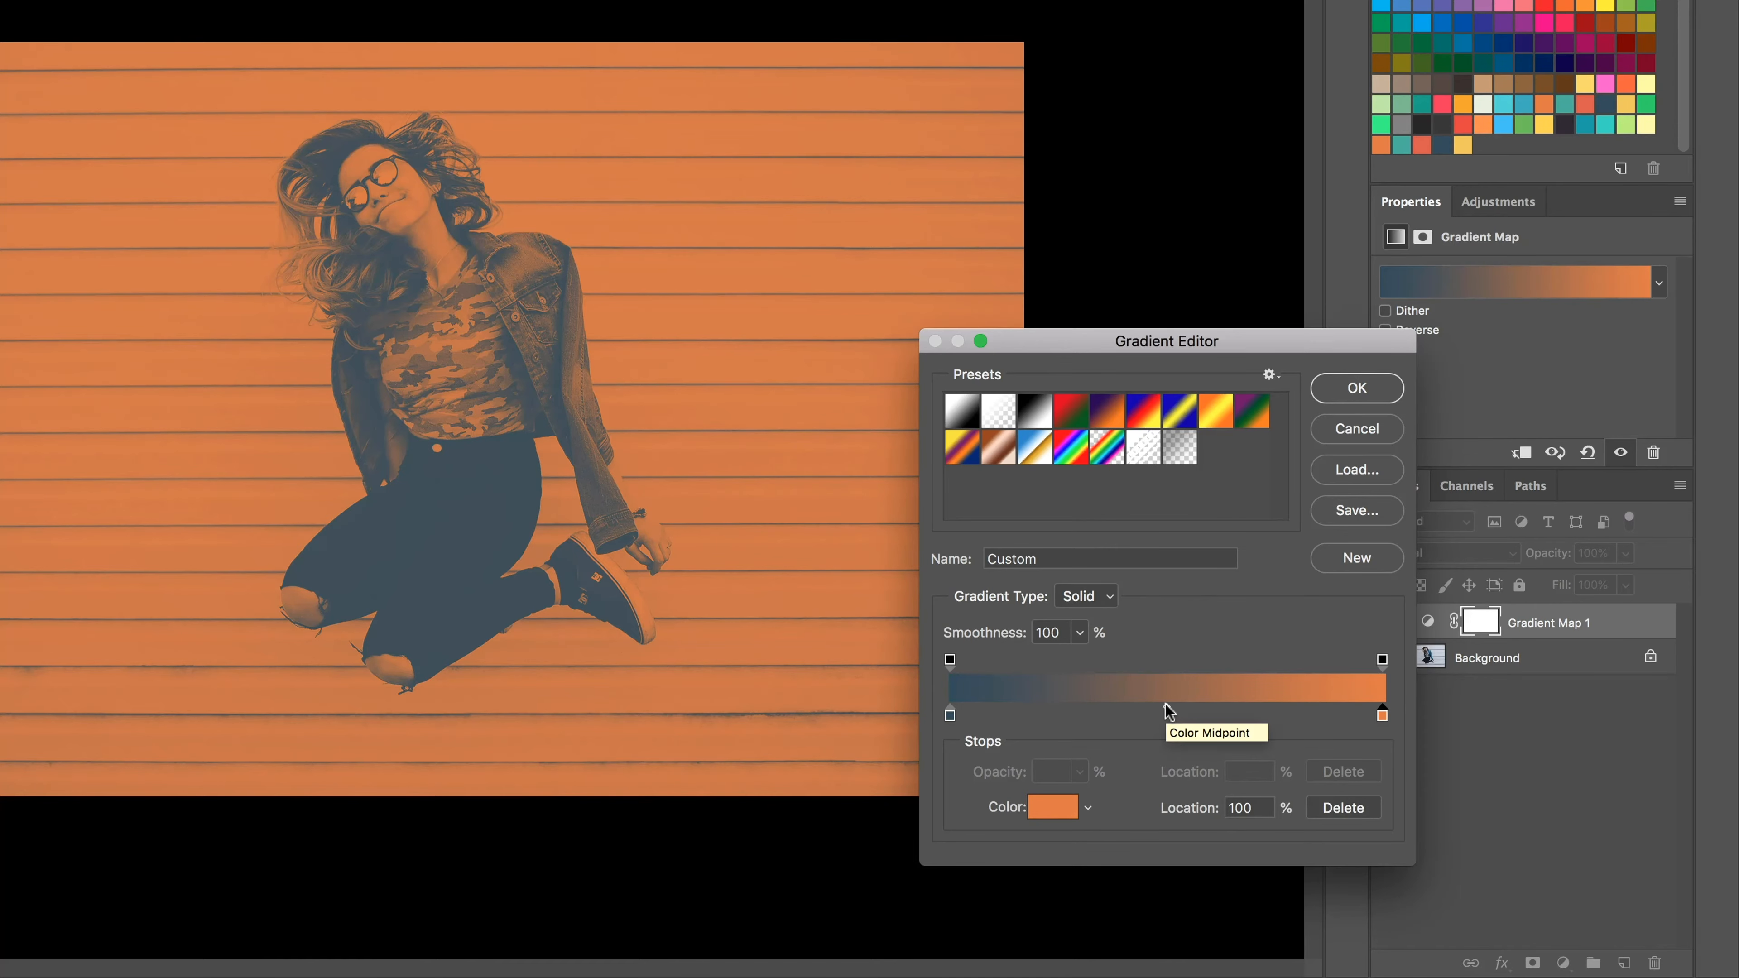
Step: Shift the color midpoint between the blue and orange stops to adjust the balance of the two colors
mouse_move(1167, 709)
mouse_down()
mouse_move(1091, 717)
mouse_move(1251, 723)
mouse_move(1019, 716)
mouse_move(1004, 761)
mouse_move(1019, 709)
mouse_move(1177, 709)
mouse_up()
click(1005, 721)
click(950, 715)
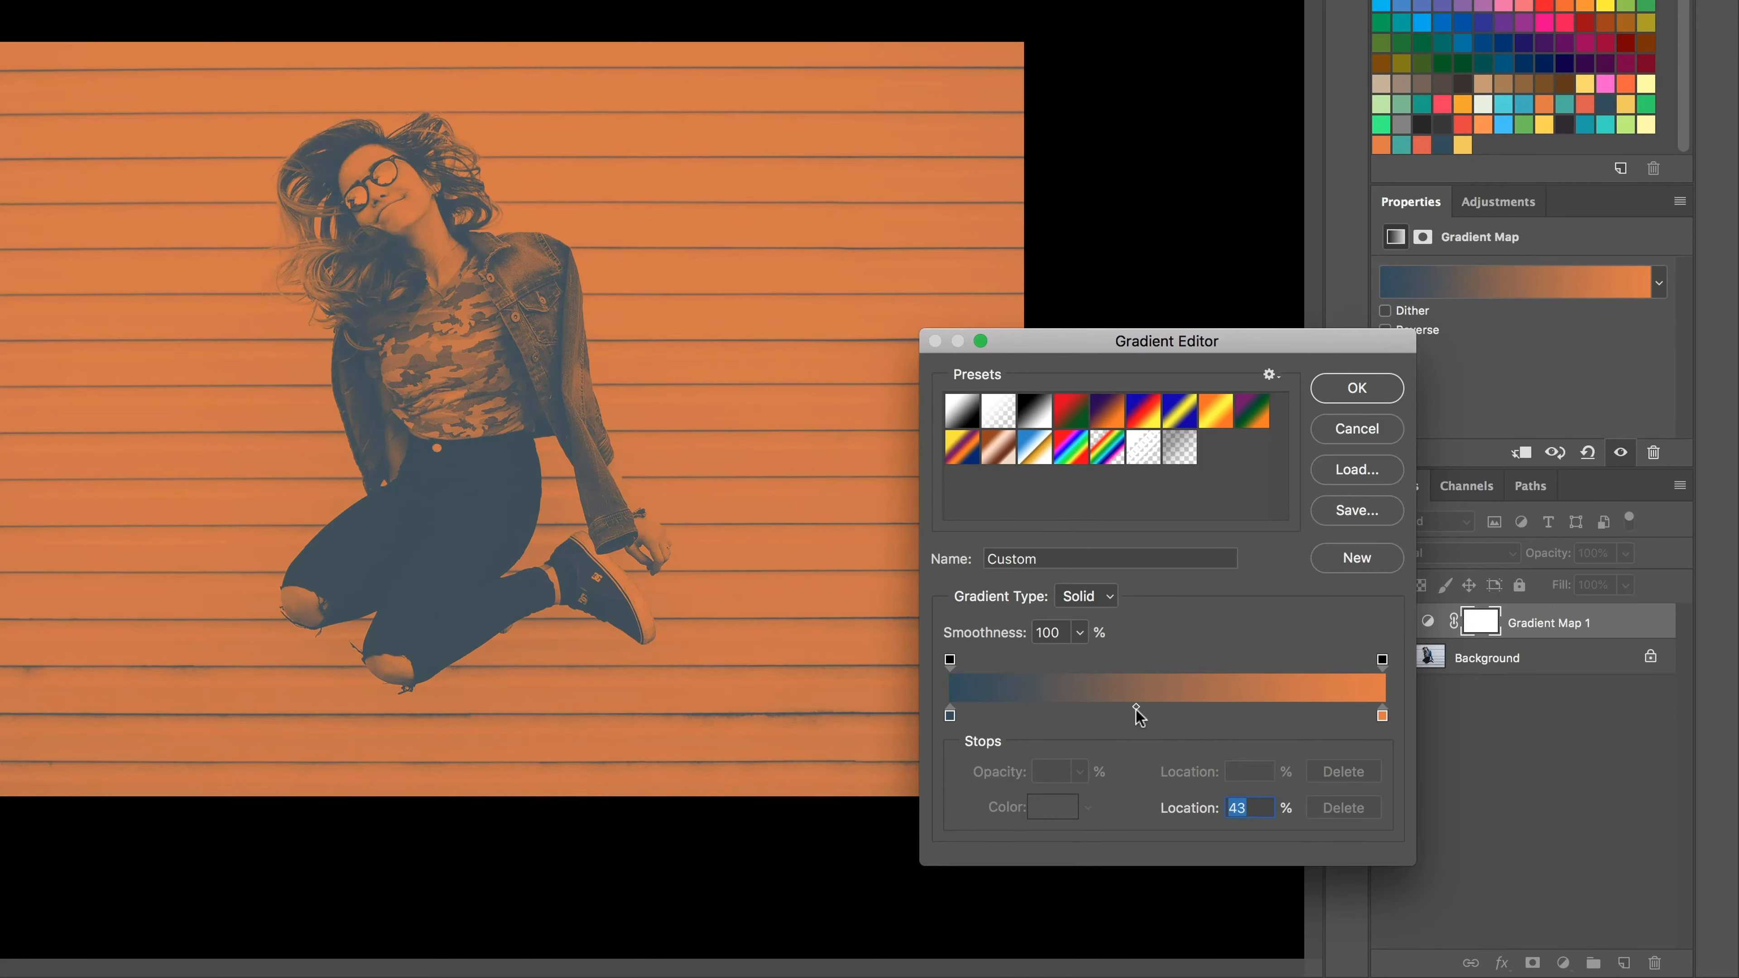
mouse_move(1136, 710)
mouse_down()
mouse_move(1208, 711)
mouse_move(1157, 716)
mouse_up()
Step: Try a teal middle stop at 46%, move it to 53%, add another at 39%, and remove both extra stops
click(1192, 714)
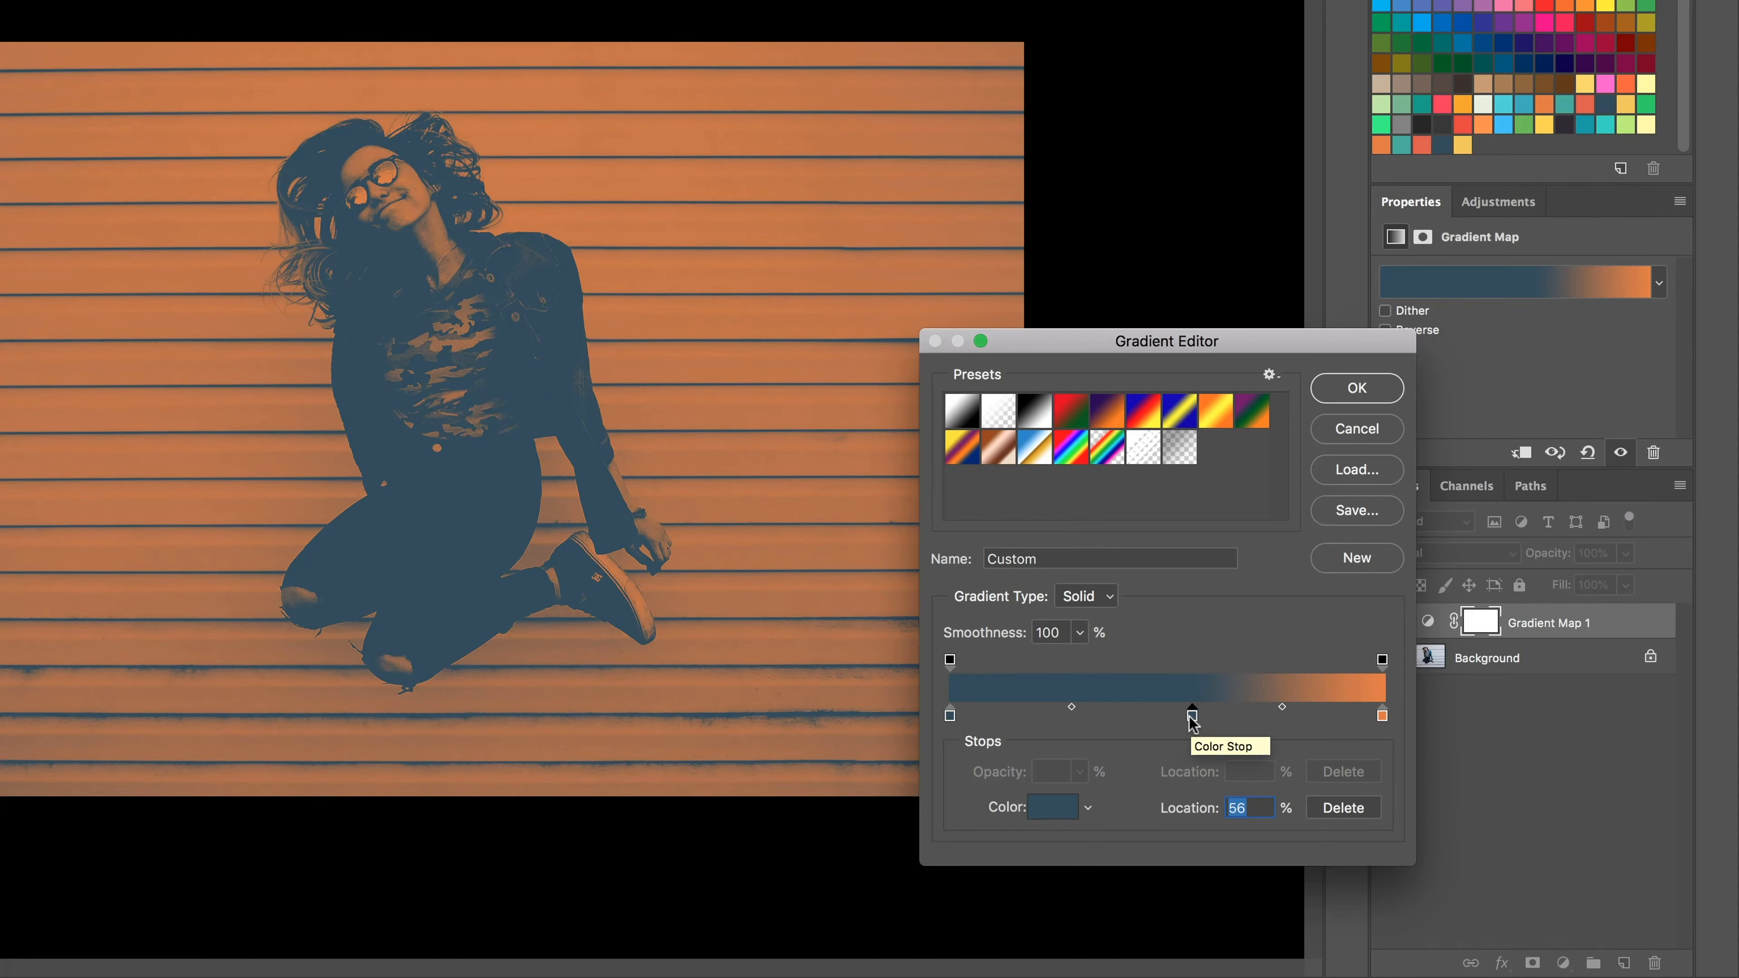
drag(1192, 720, 1151, 720)
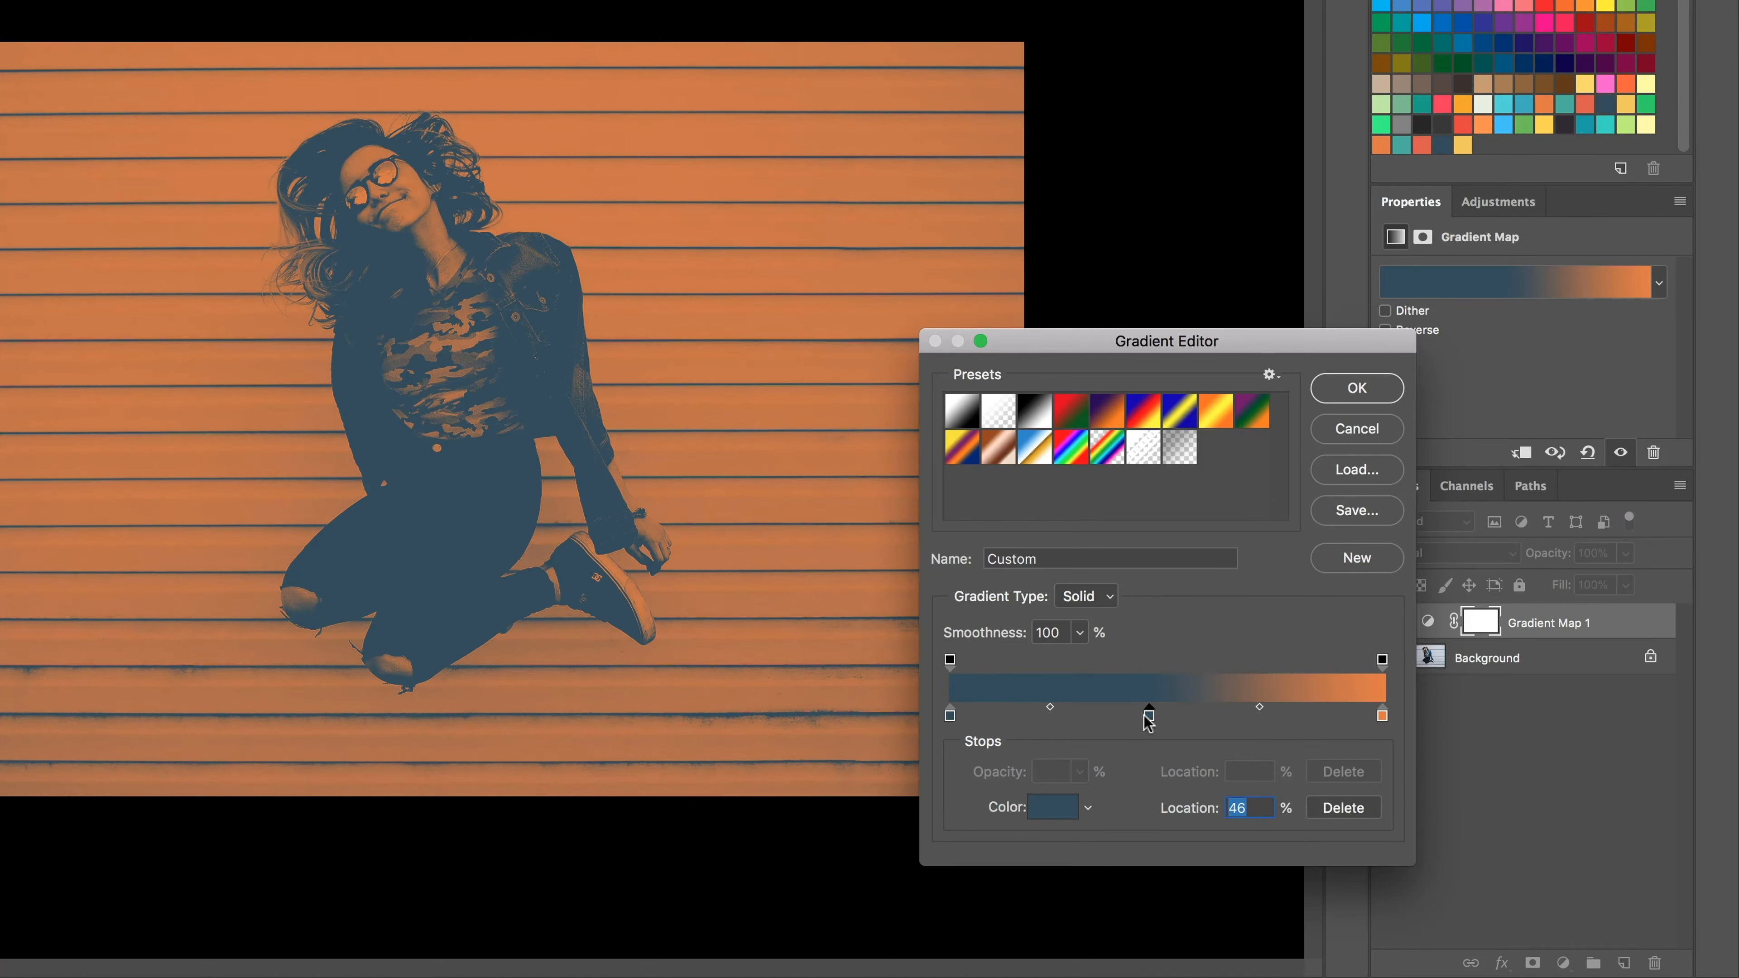
double_click(1150, 716)
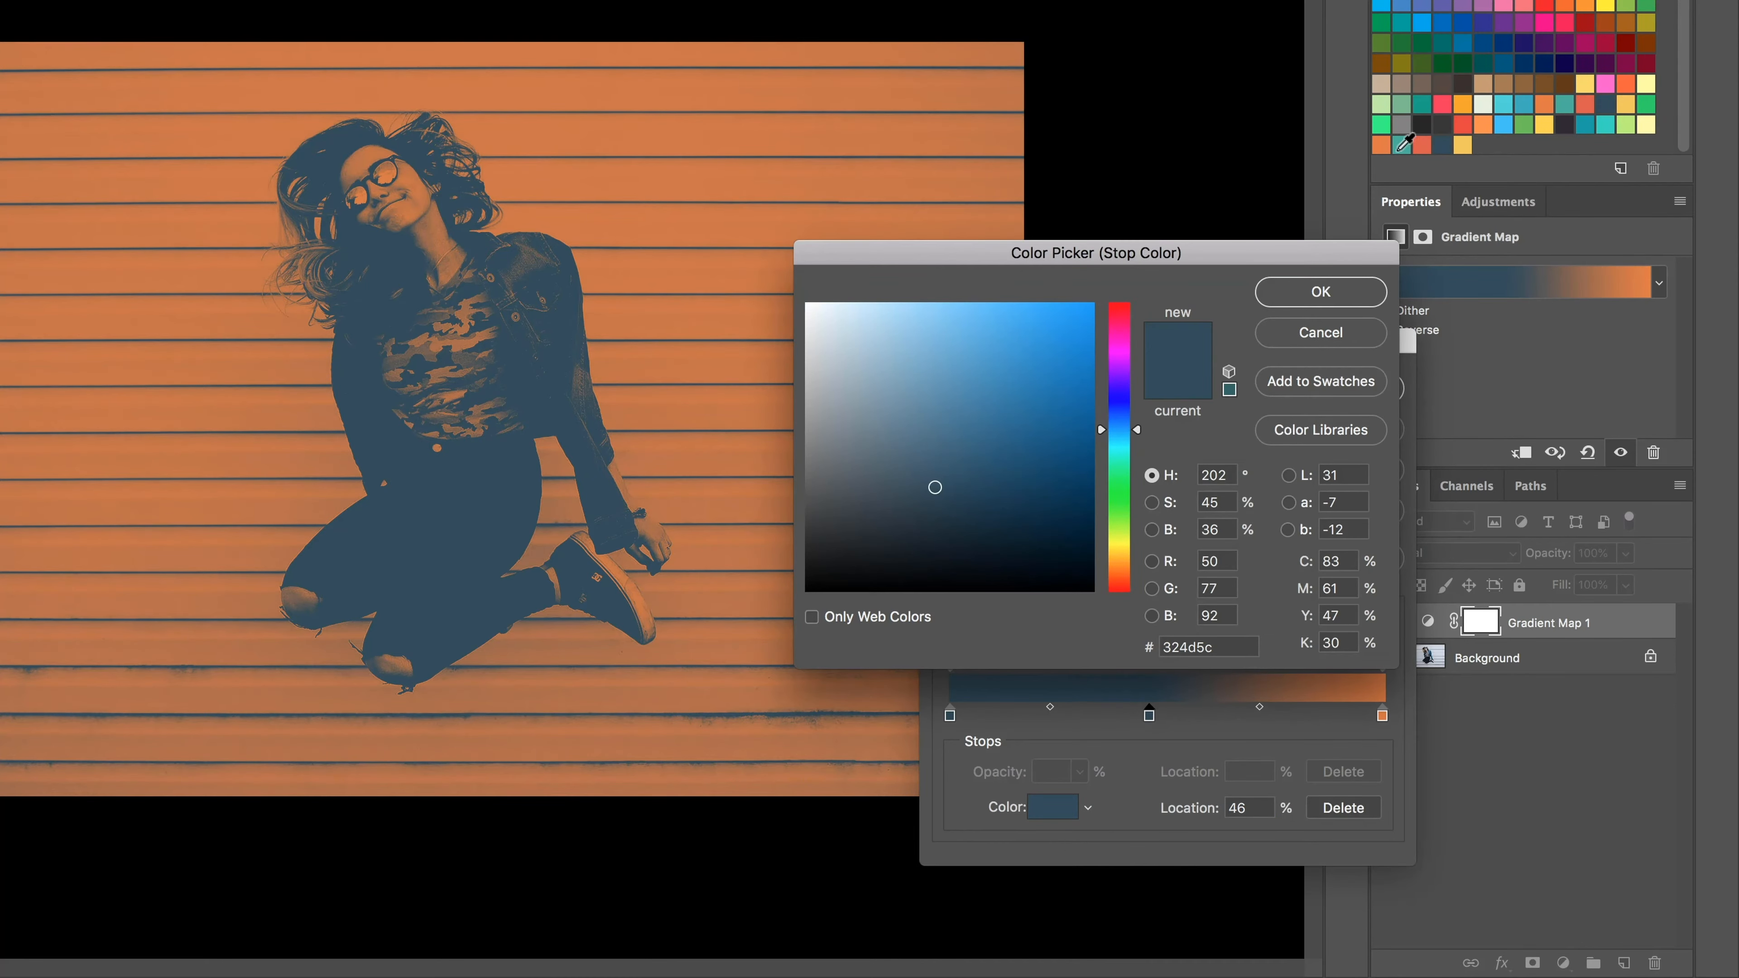
click(1402, 145)
click(1320, 302)
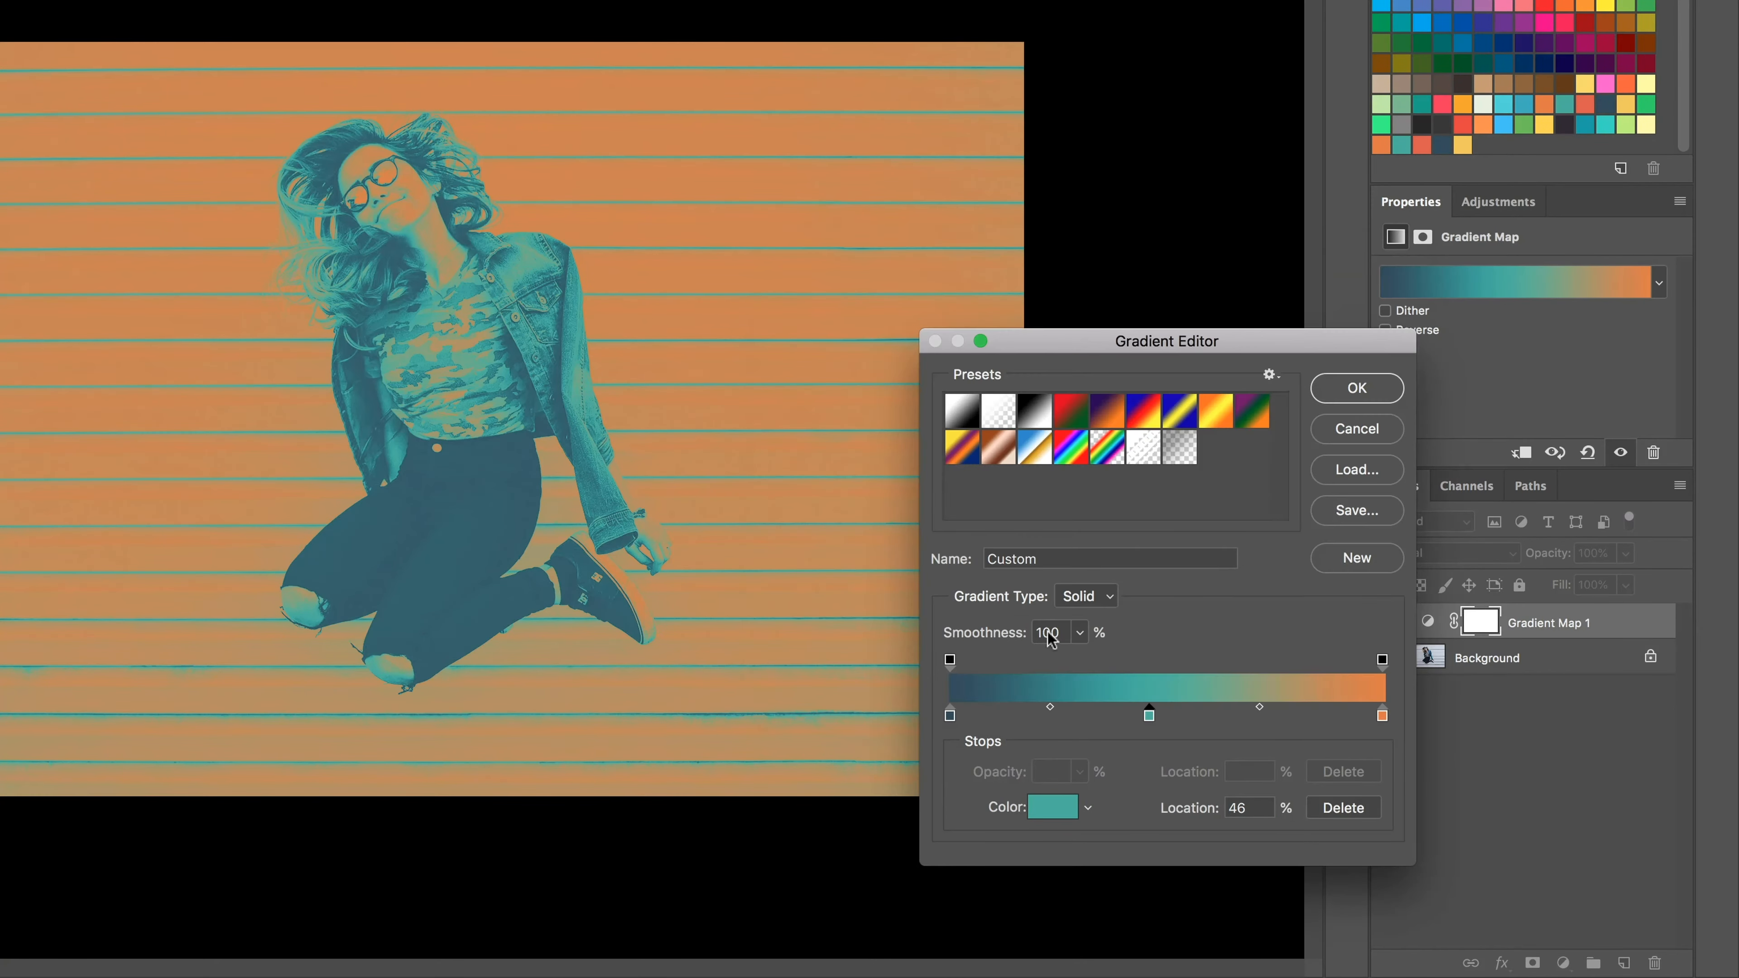
mouse_move(1151, 717)
mouse_down()
mouse_move(1232, 719)
mouse_move(1183, 723)
mouse_up()
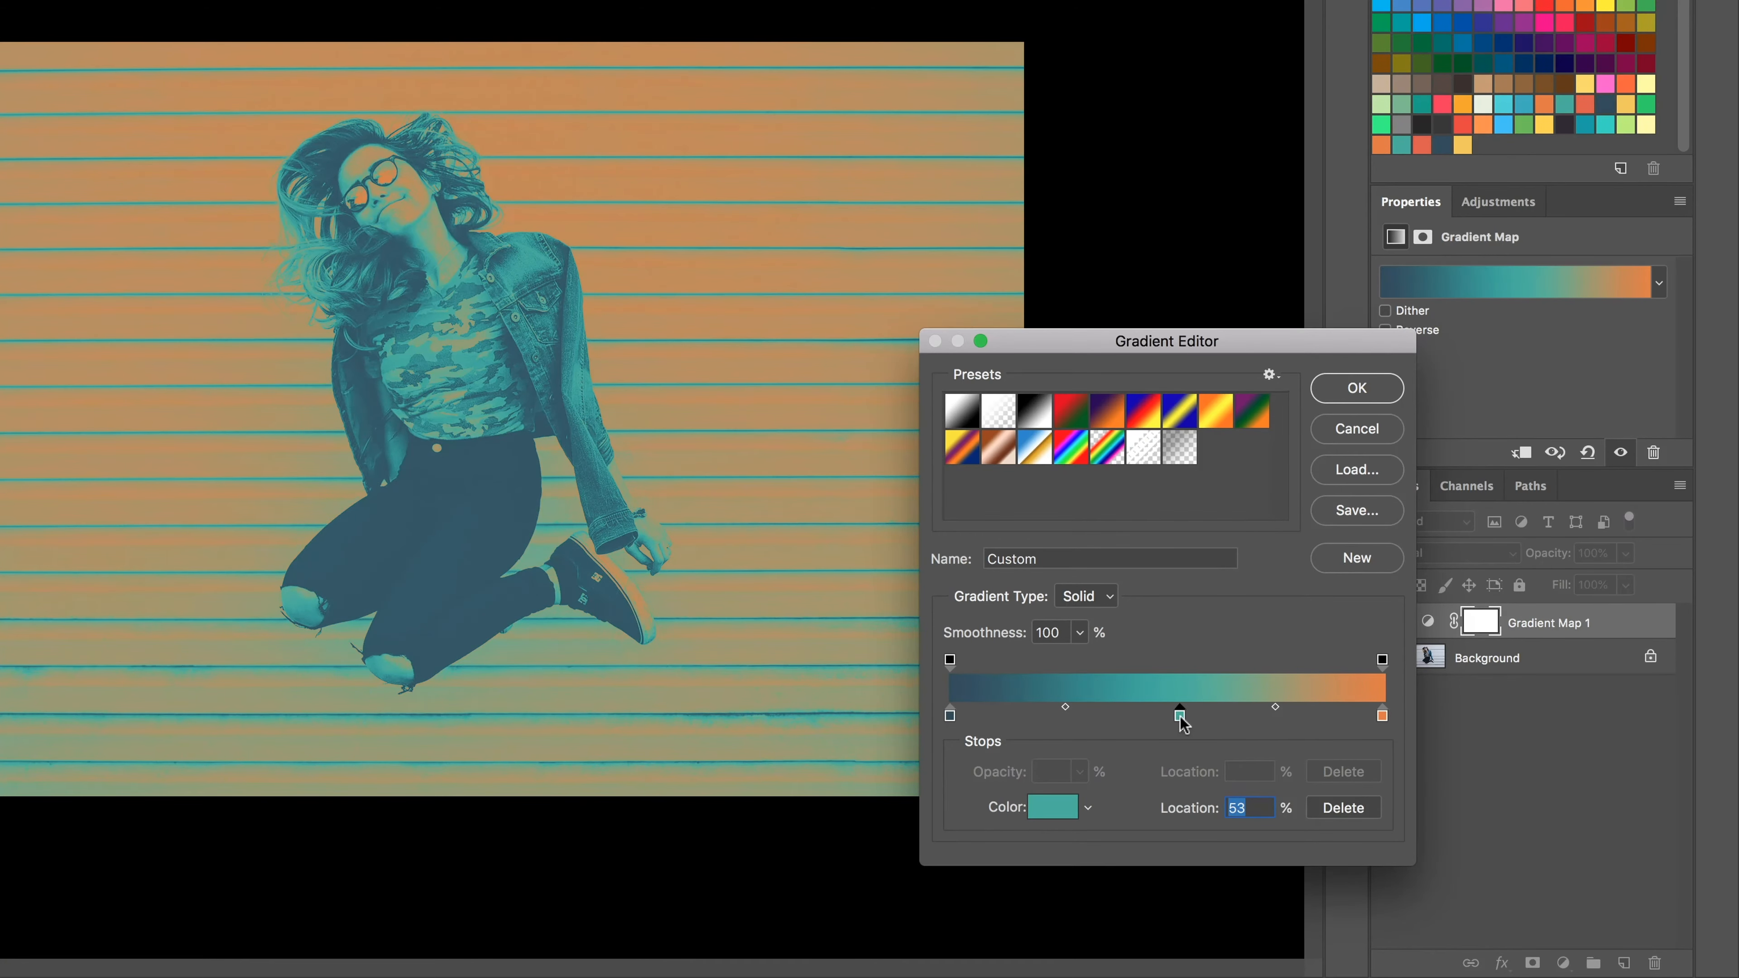
click(1114, 716)
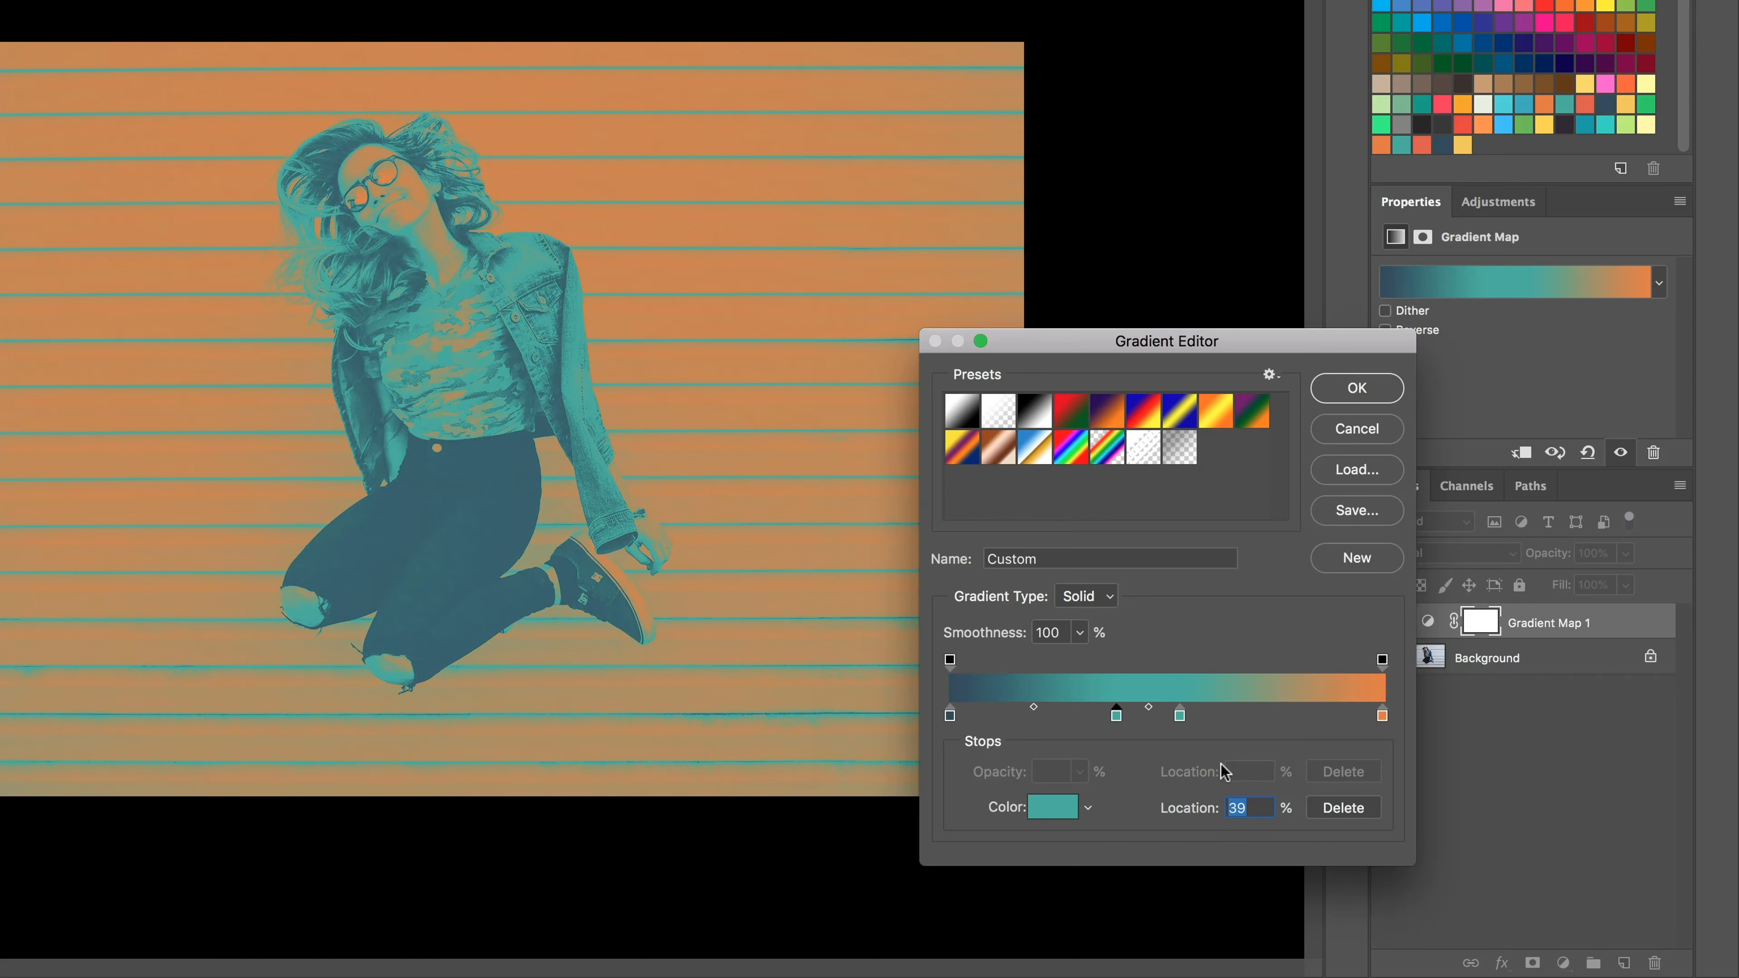
drag(1115, 716, 1182, 857)
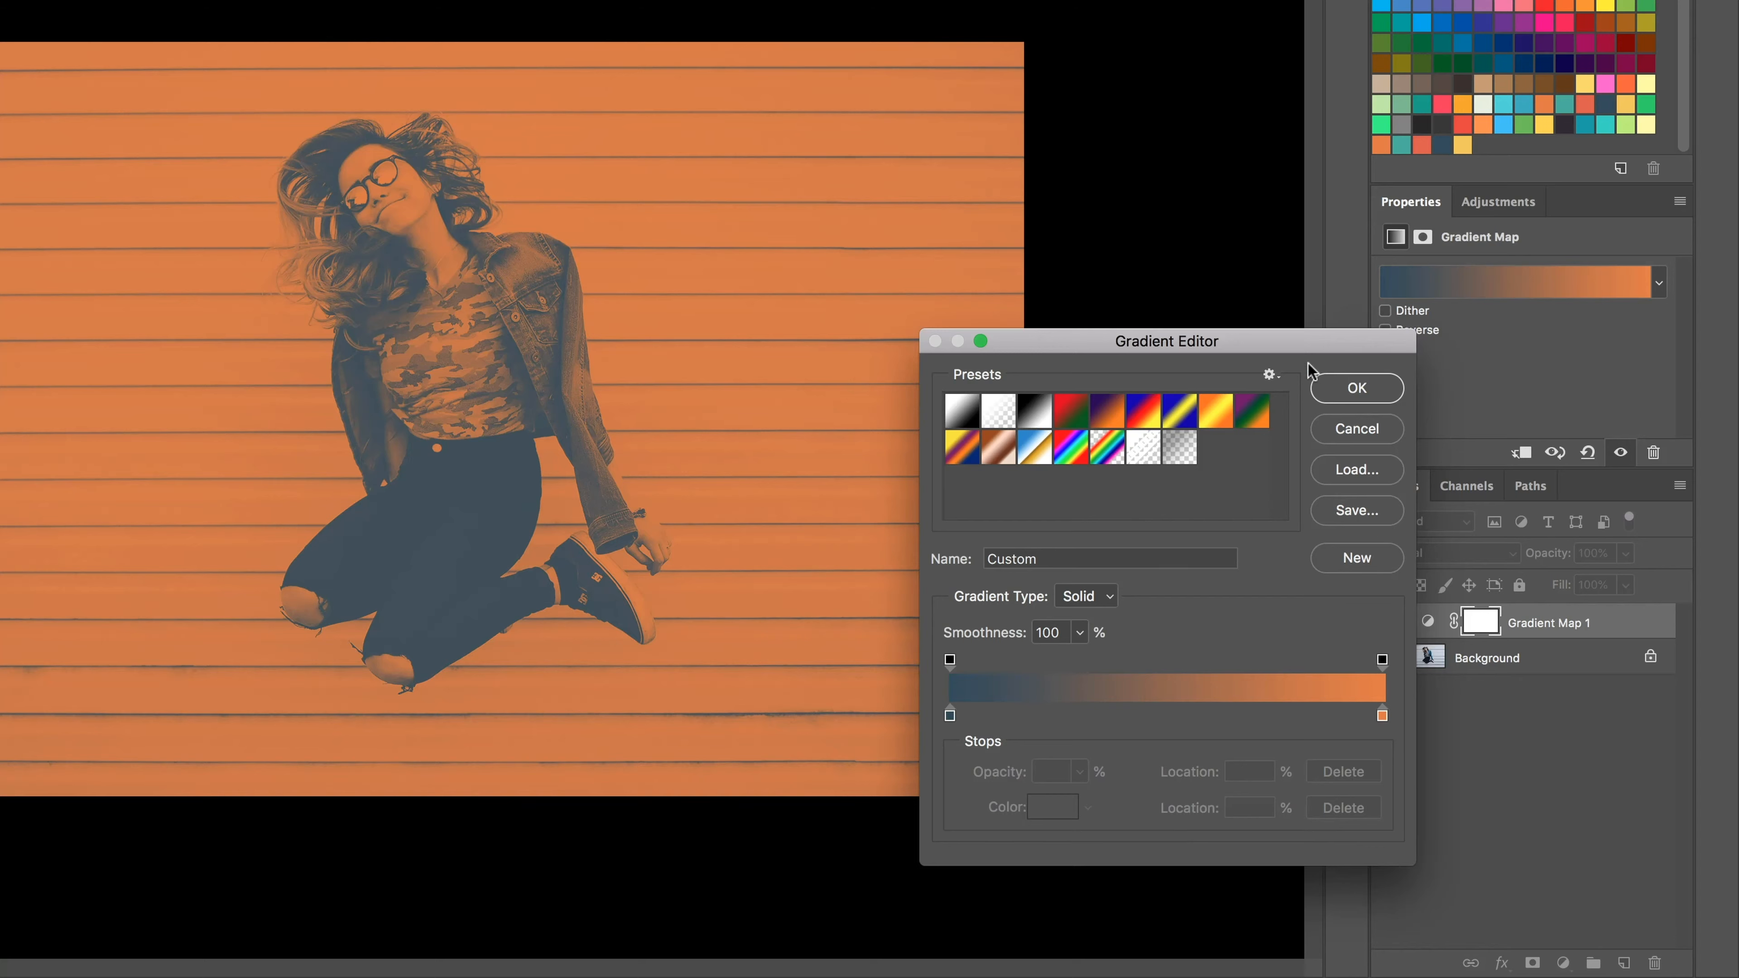
Step: Accept the edited gradient and select the left half of the image with the Rectangular Marquee tool
click(1358, 391)
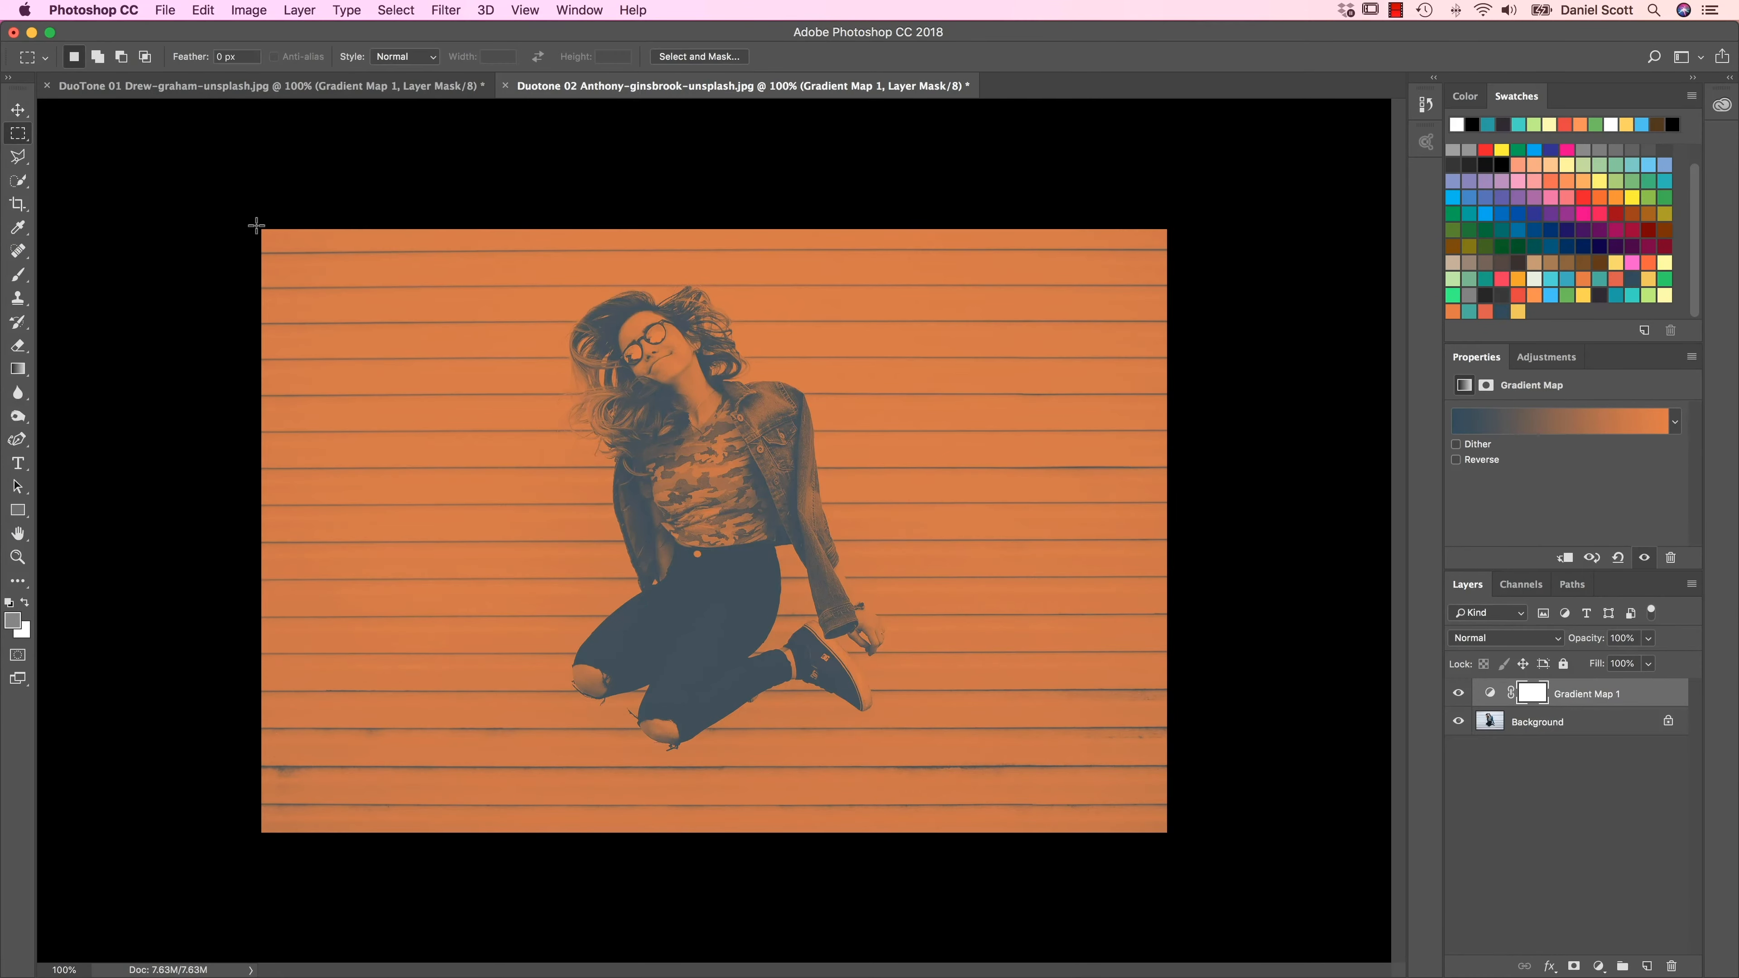
drag(256, 225, 714, 862)
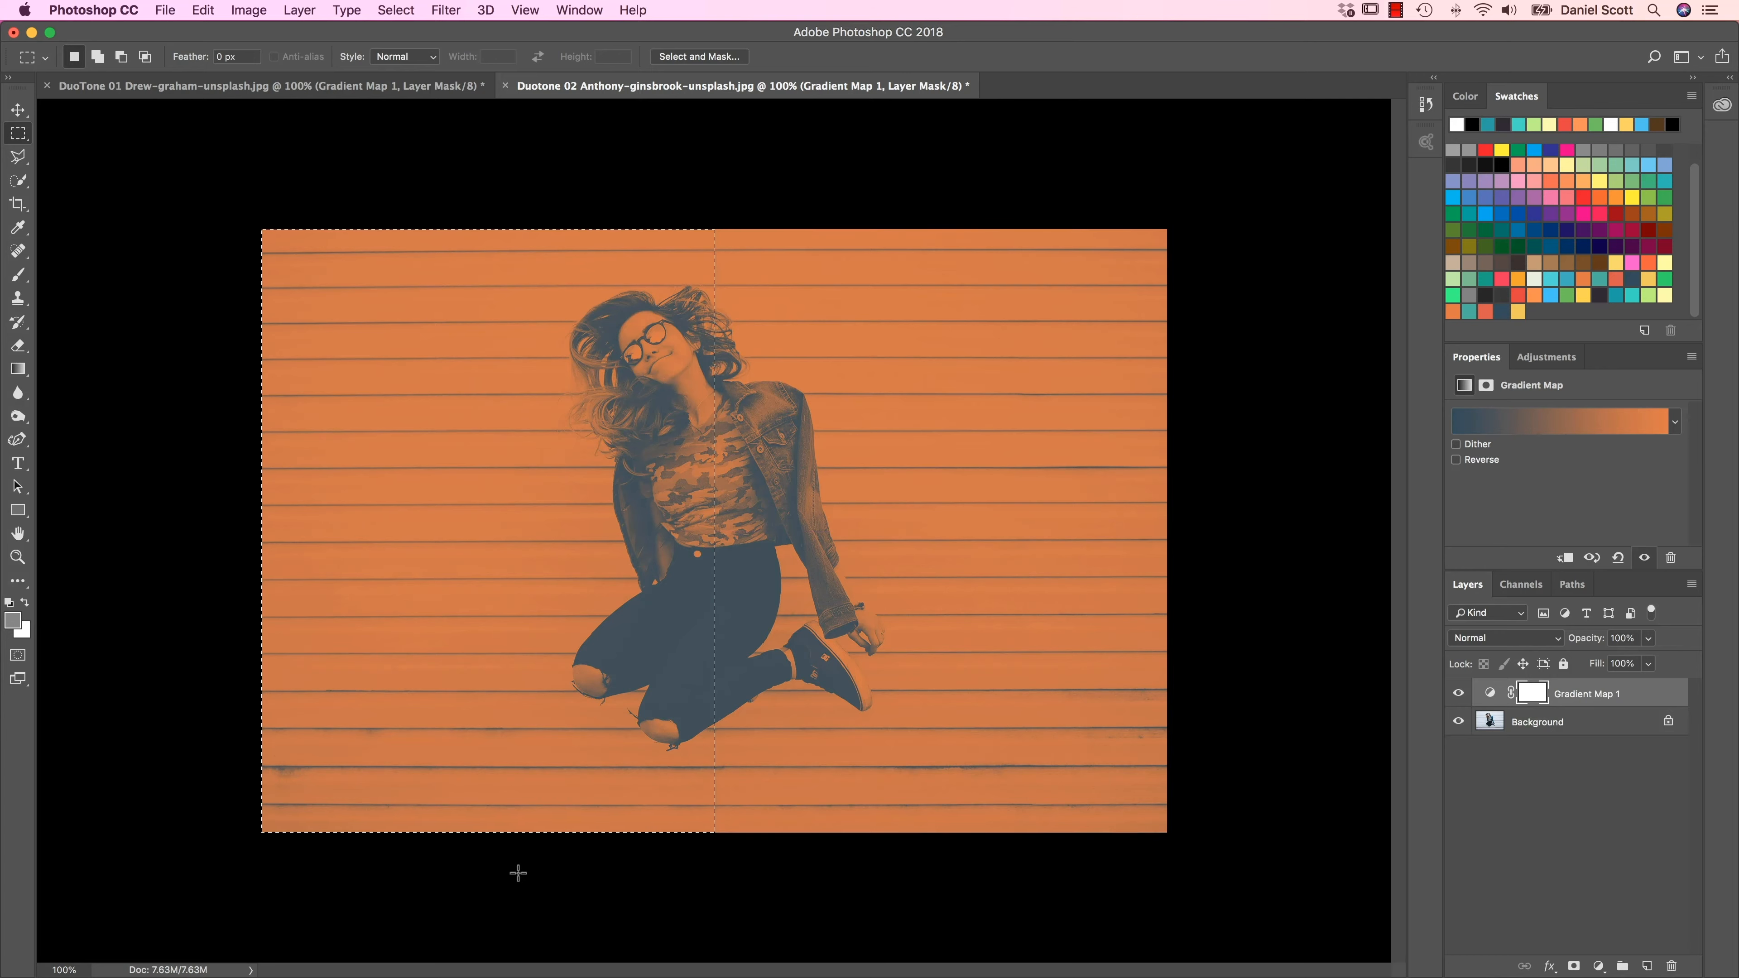
click(25, 129)
click(87, 130)
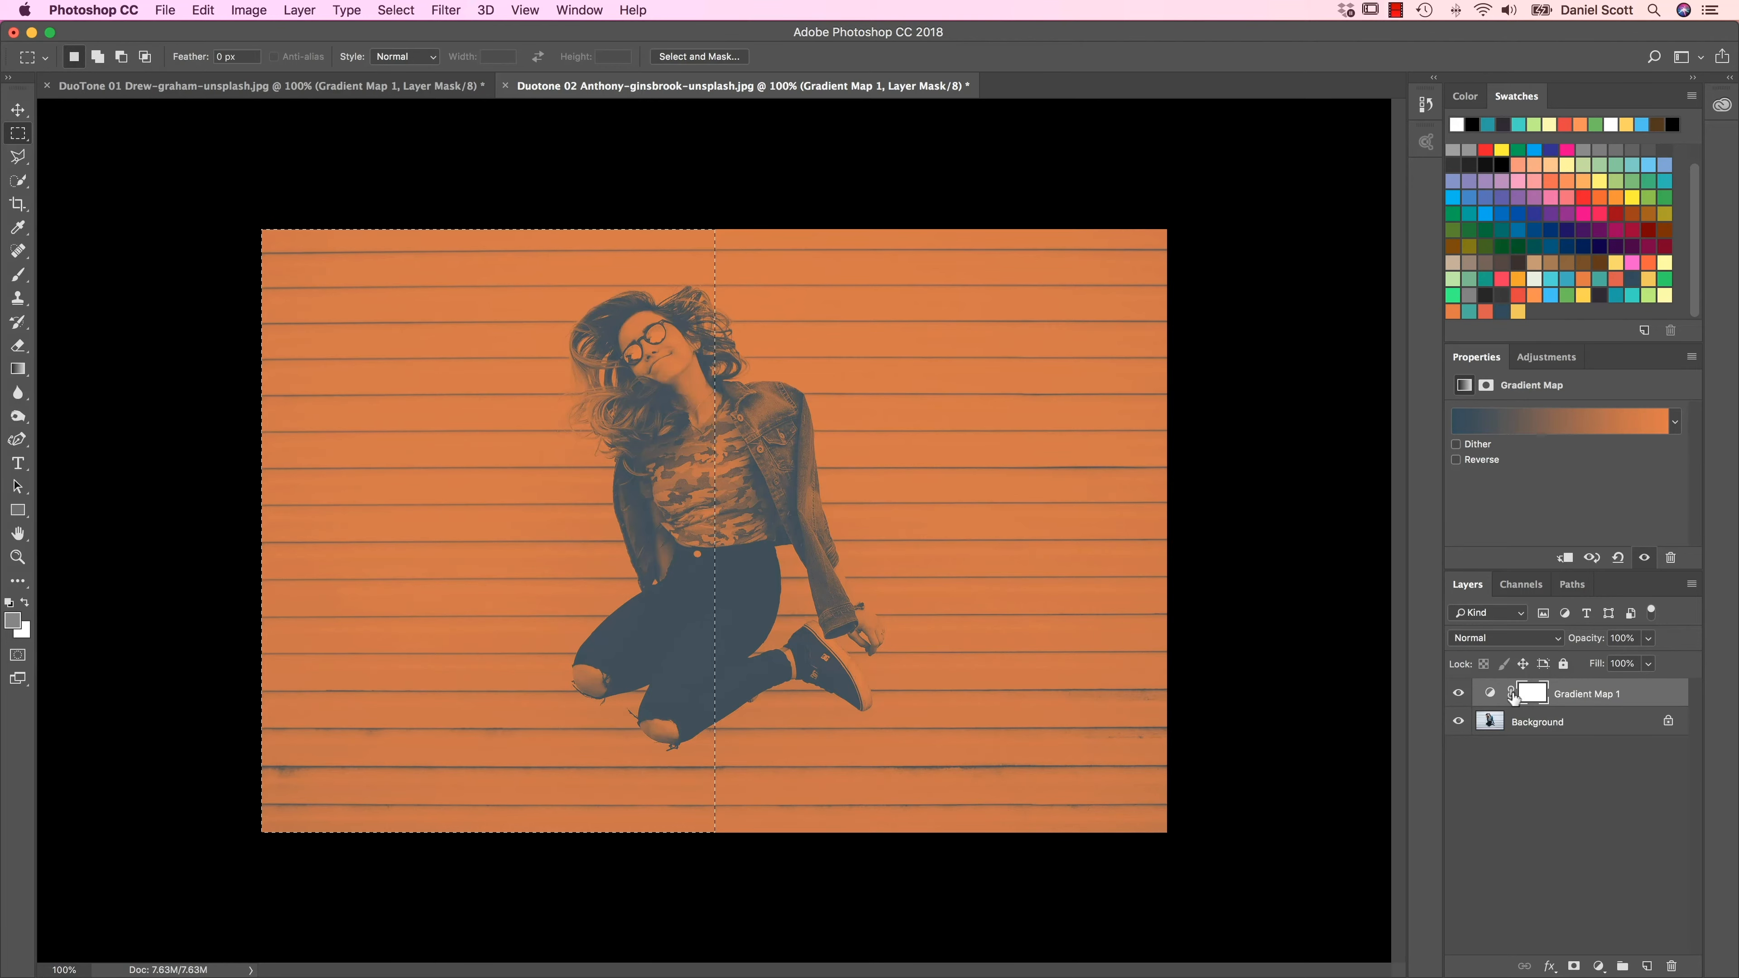
Step: Delete the gradient map's layer mask, try a new mask made from the left-half selection, and undo that new mask
right_click(1534, 696)
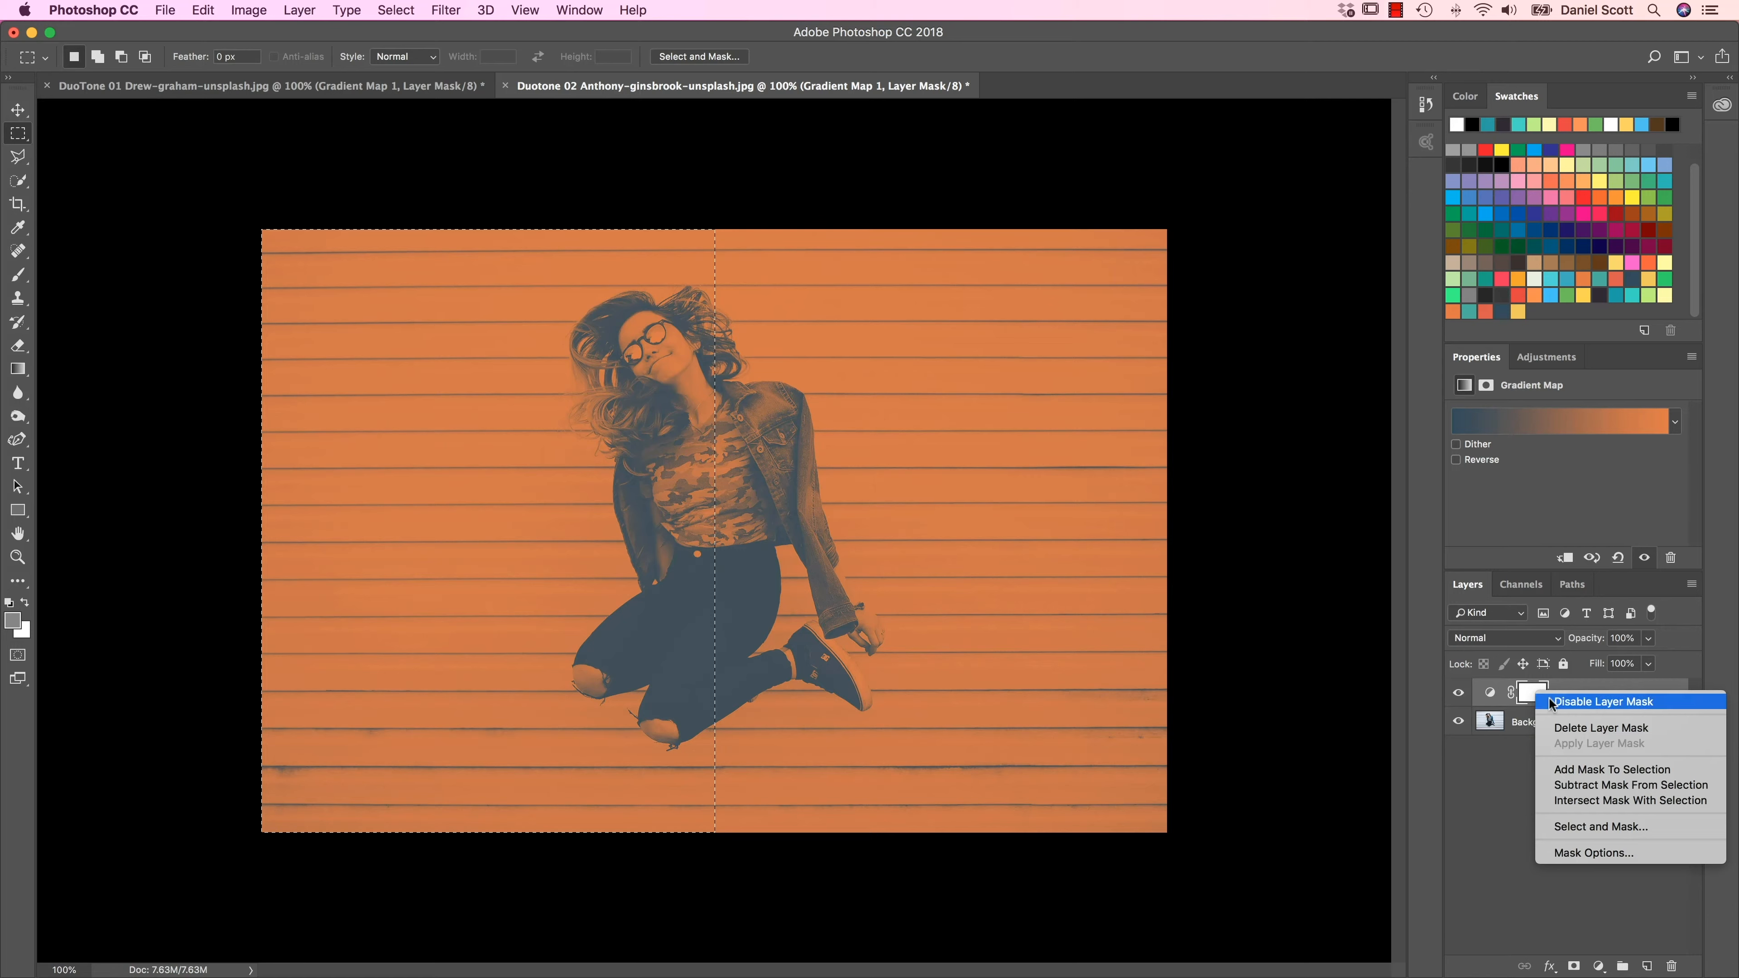
click(1562, 730)
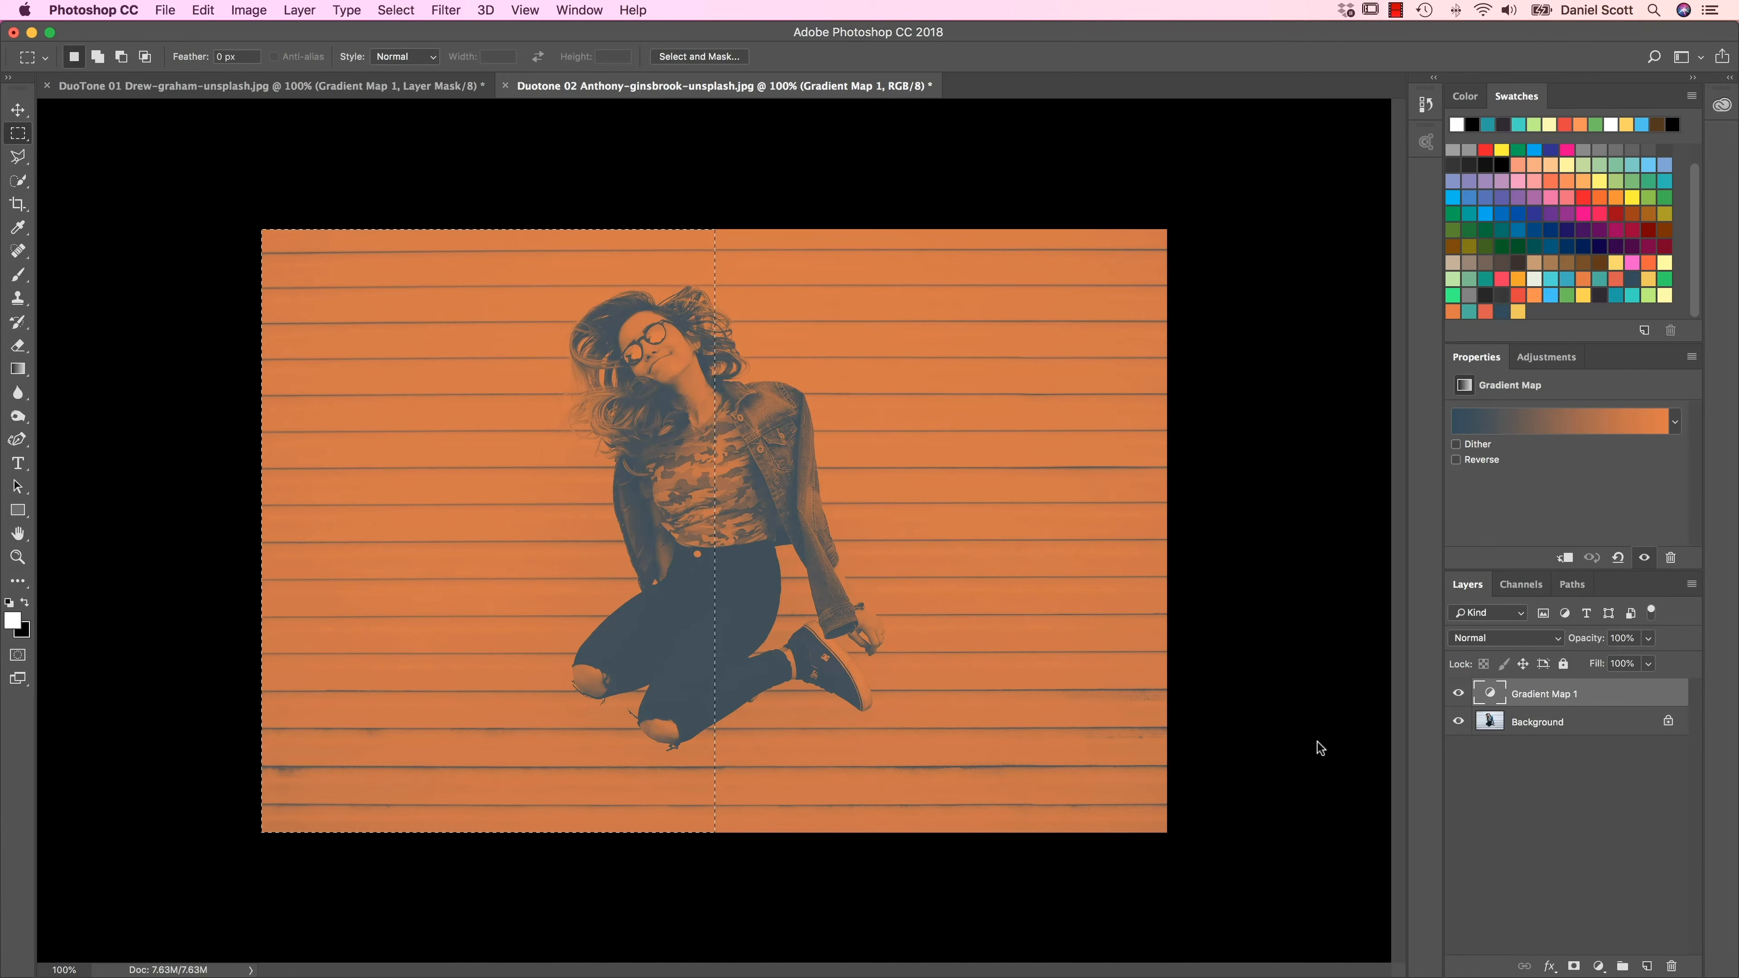
click(1574, 965)
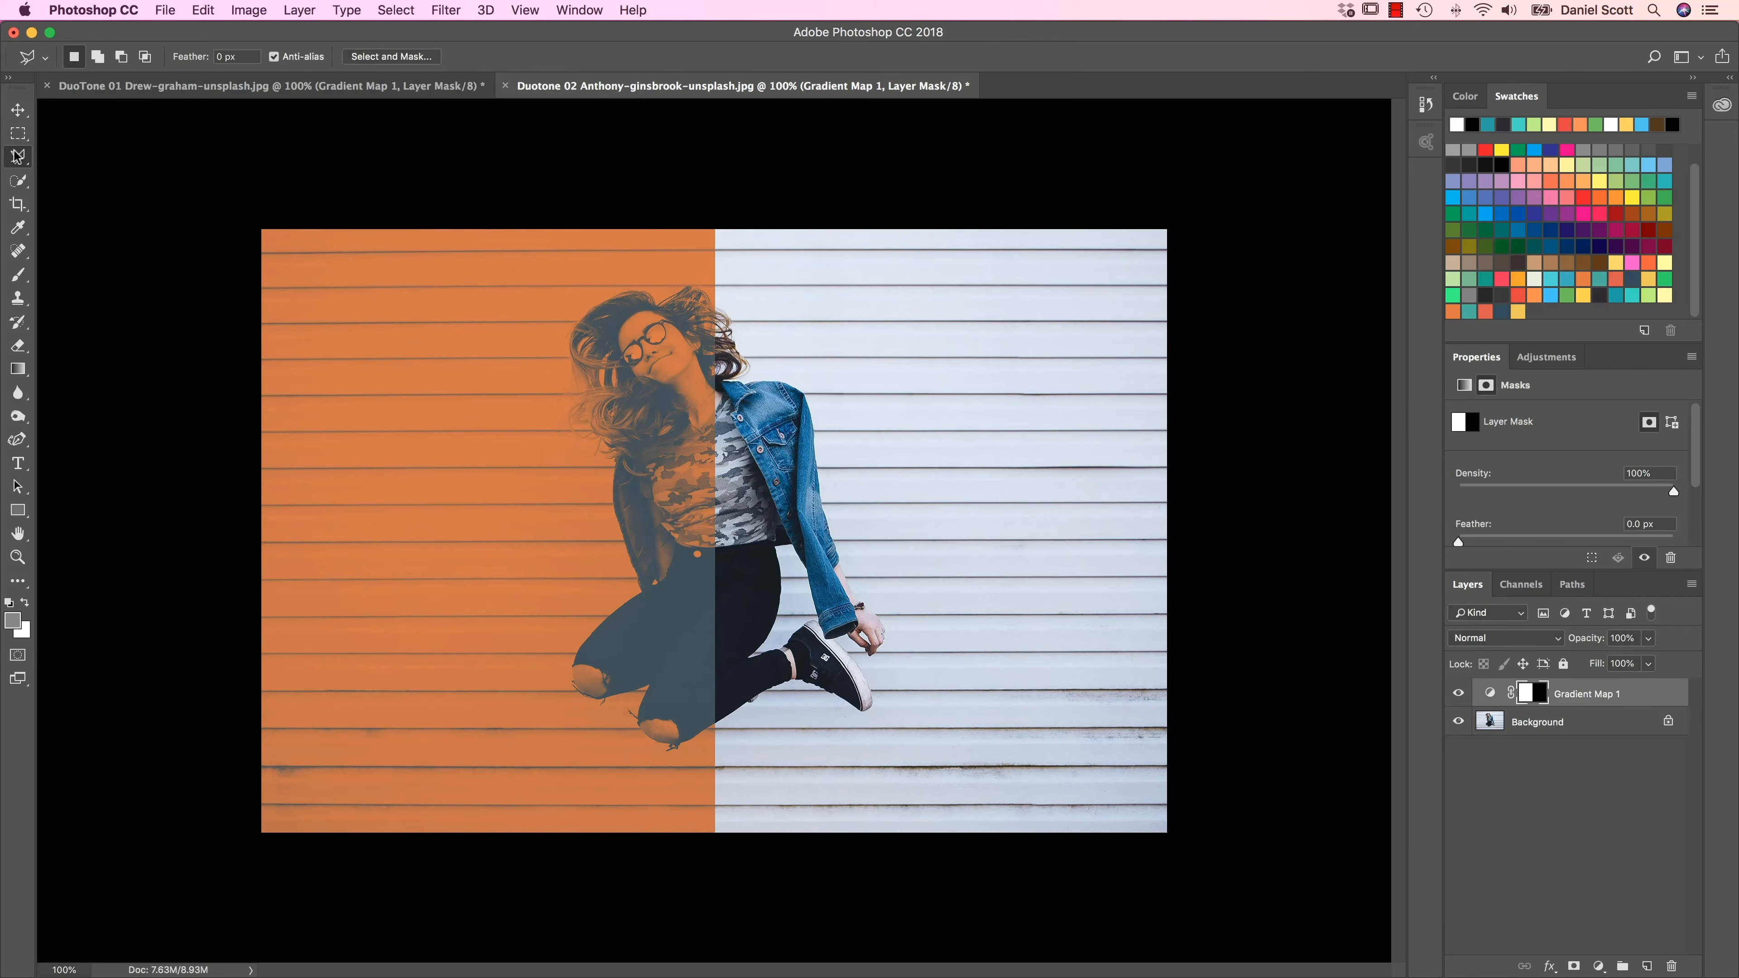
key(l)
key(super+z)
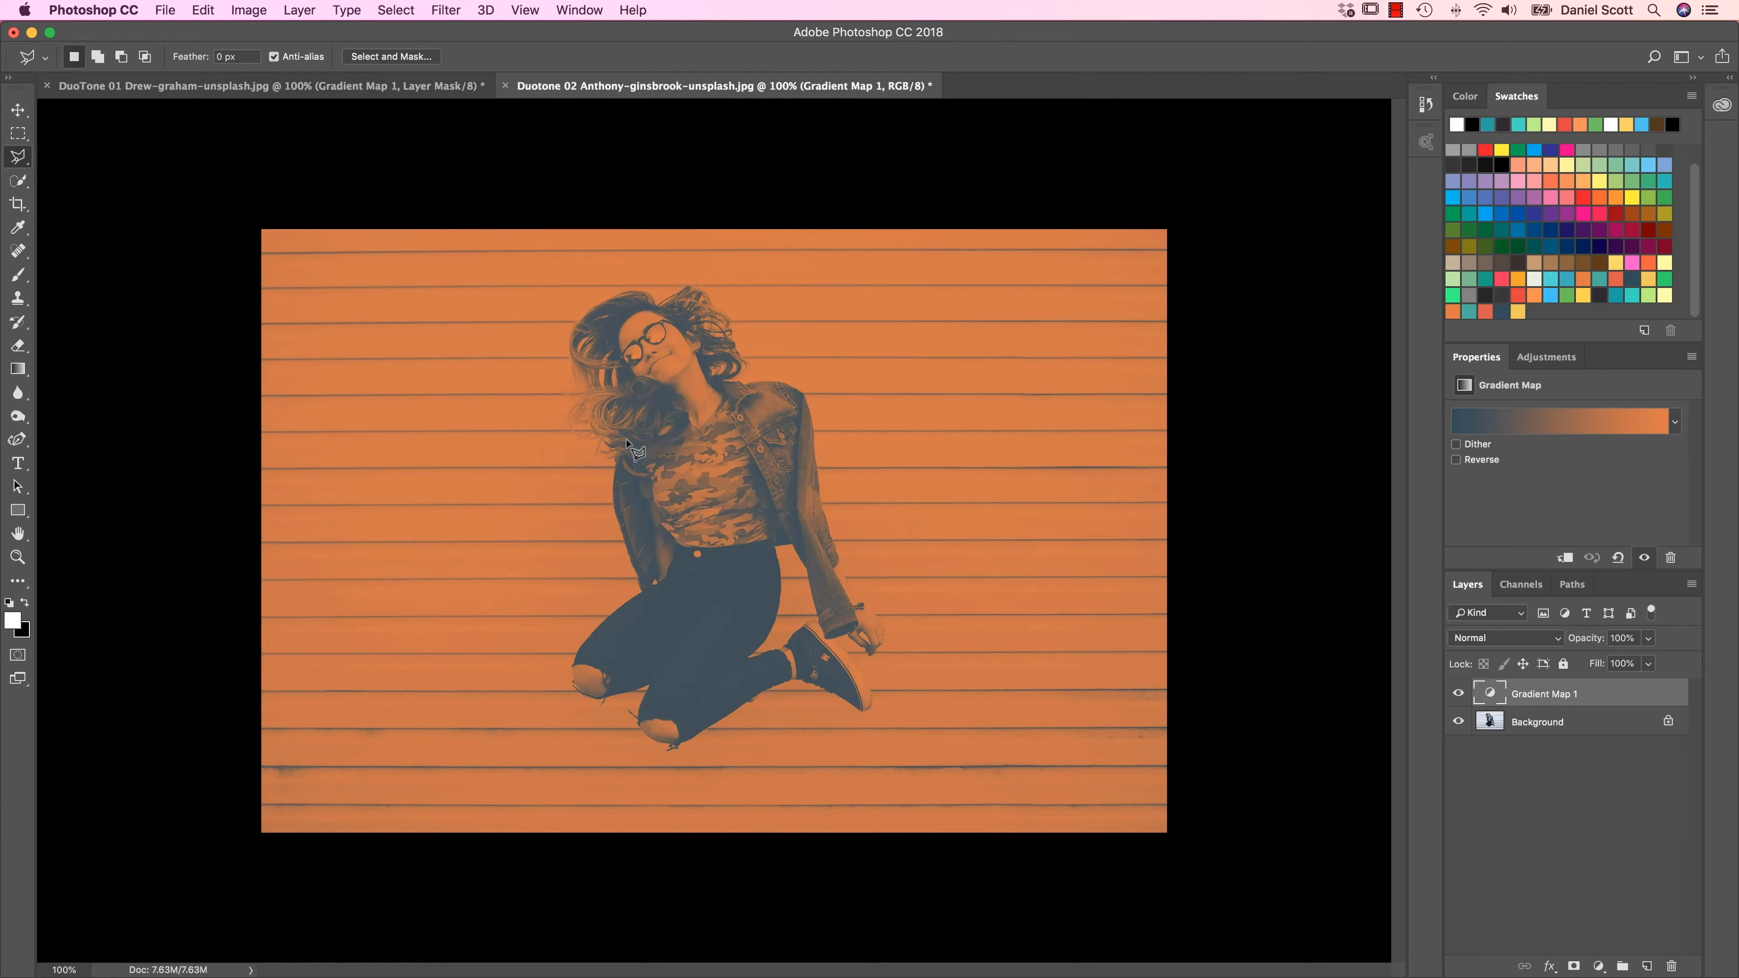
Step: Try masking the gradient map to a diagonal upper-left area outlined with the Polygonal Lasso, and undo the mask
click(1187, 203)
click(235, 878)
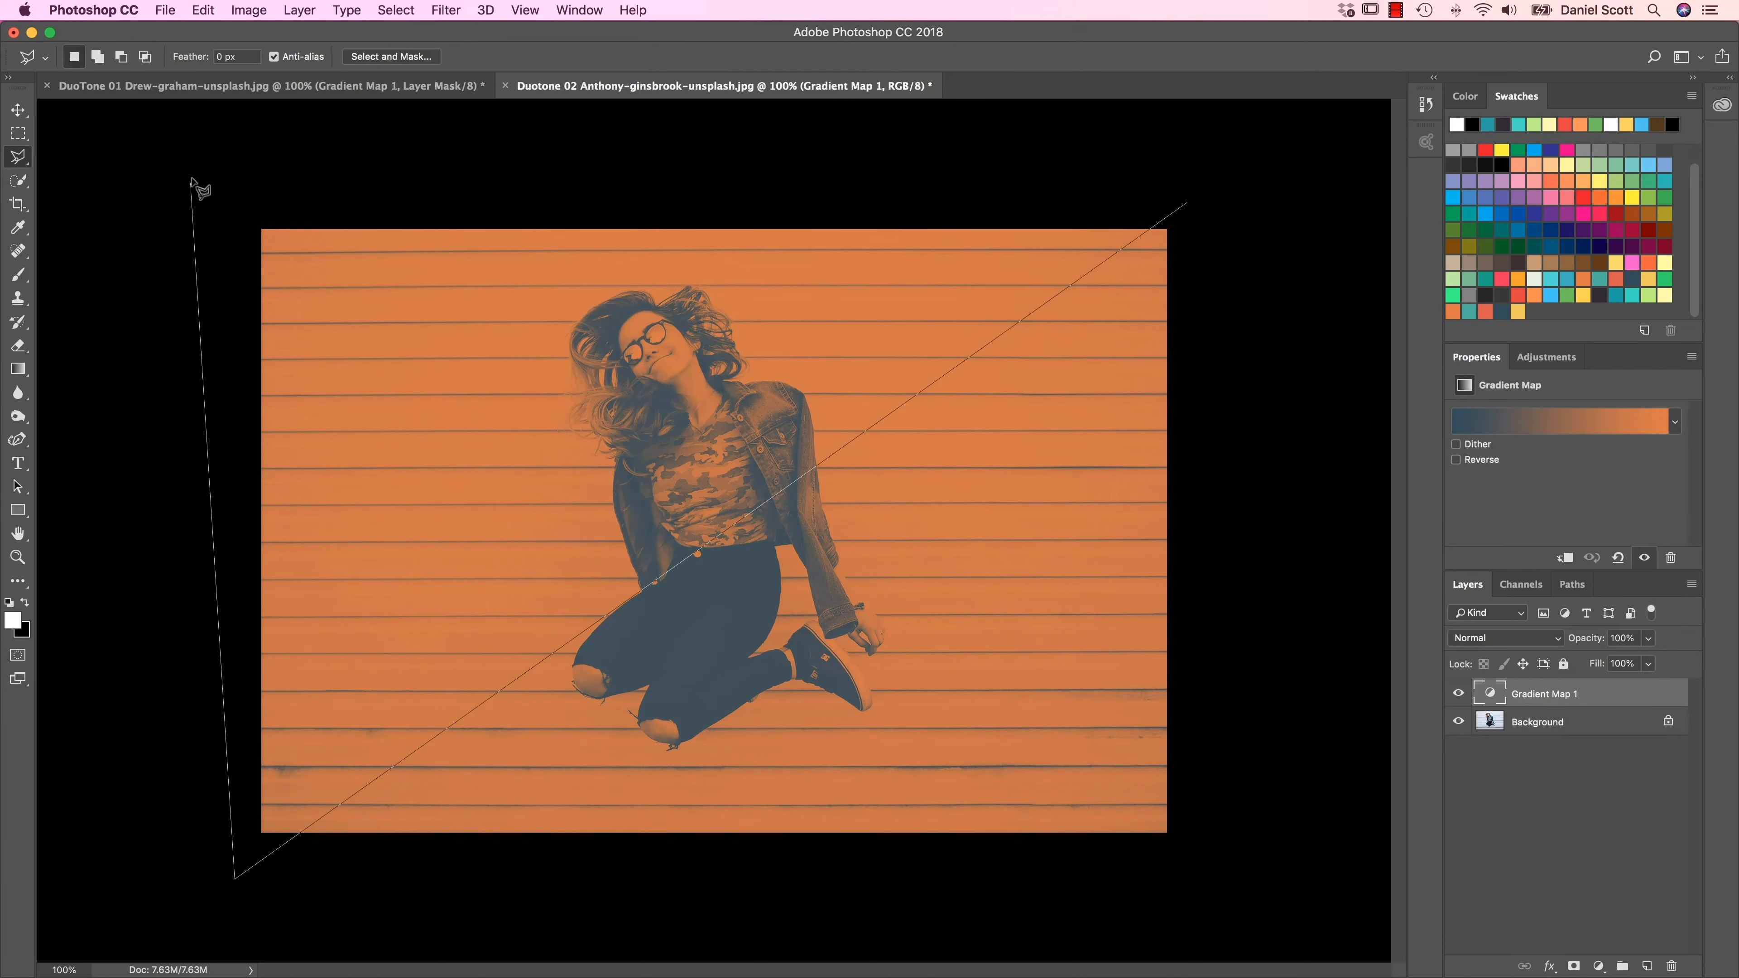
click(215, 180)
click(539, 160)
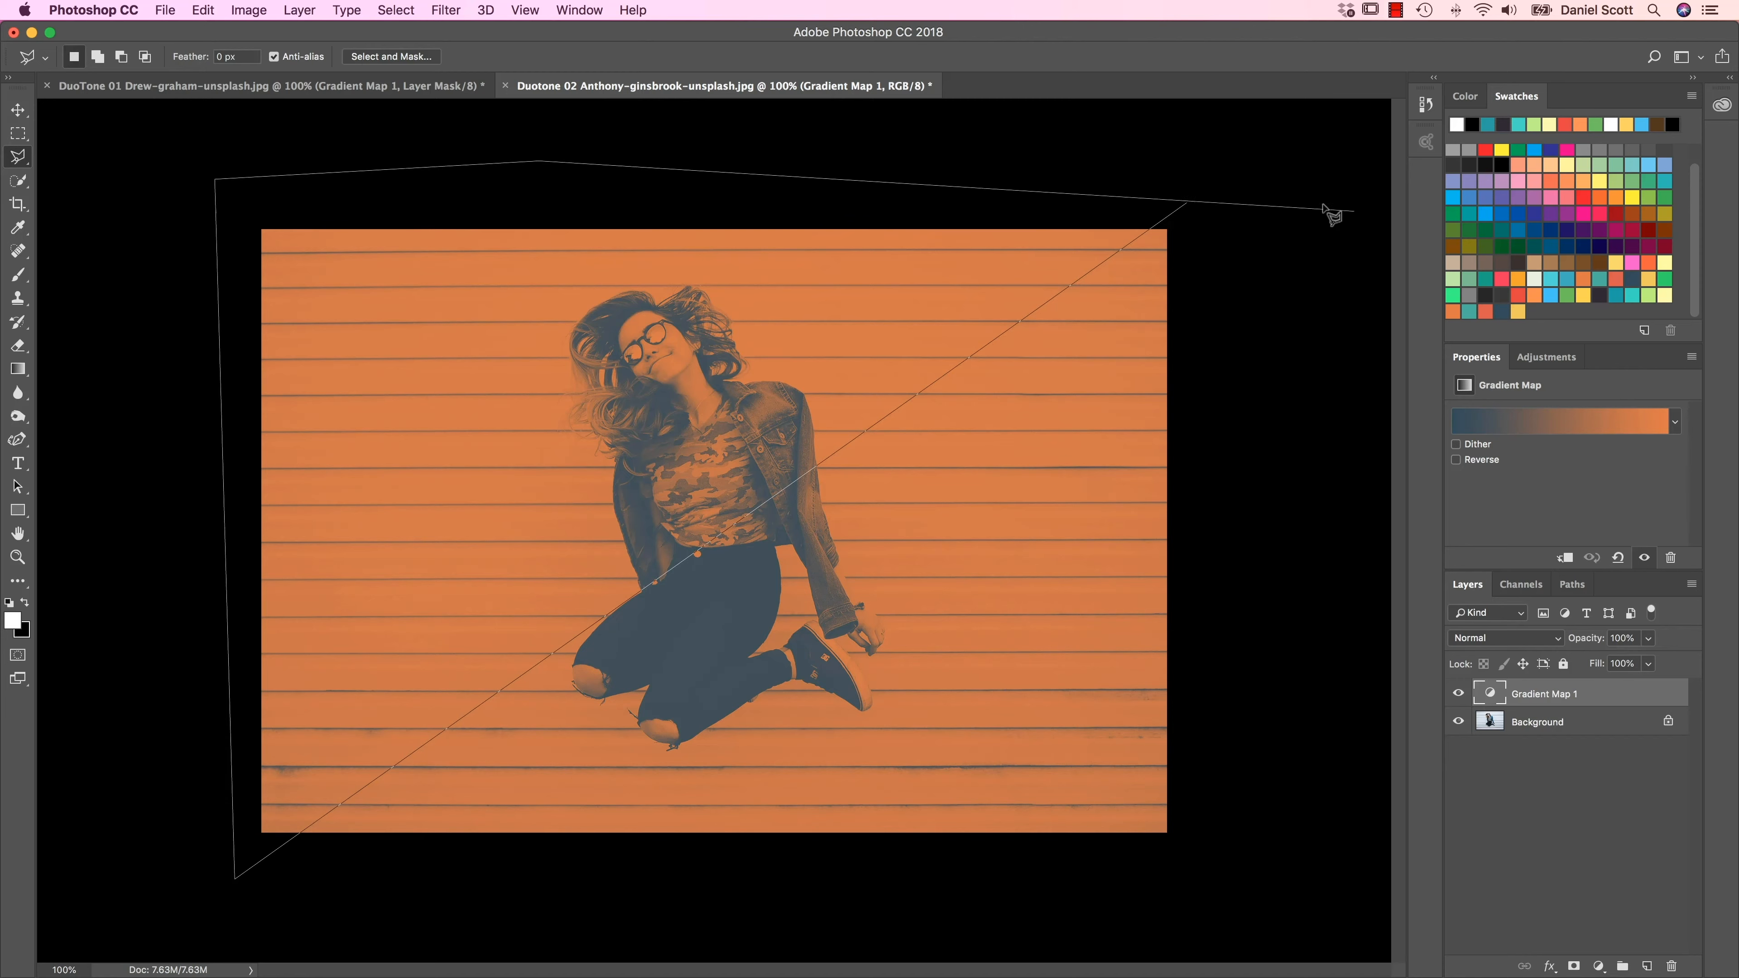
click(1186, 204)
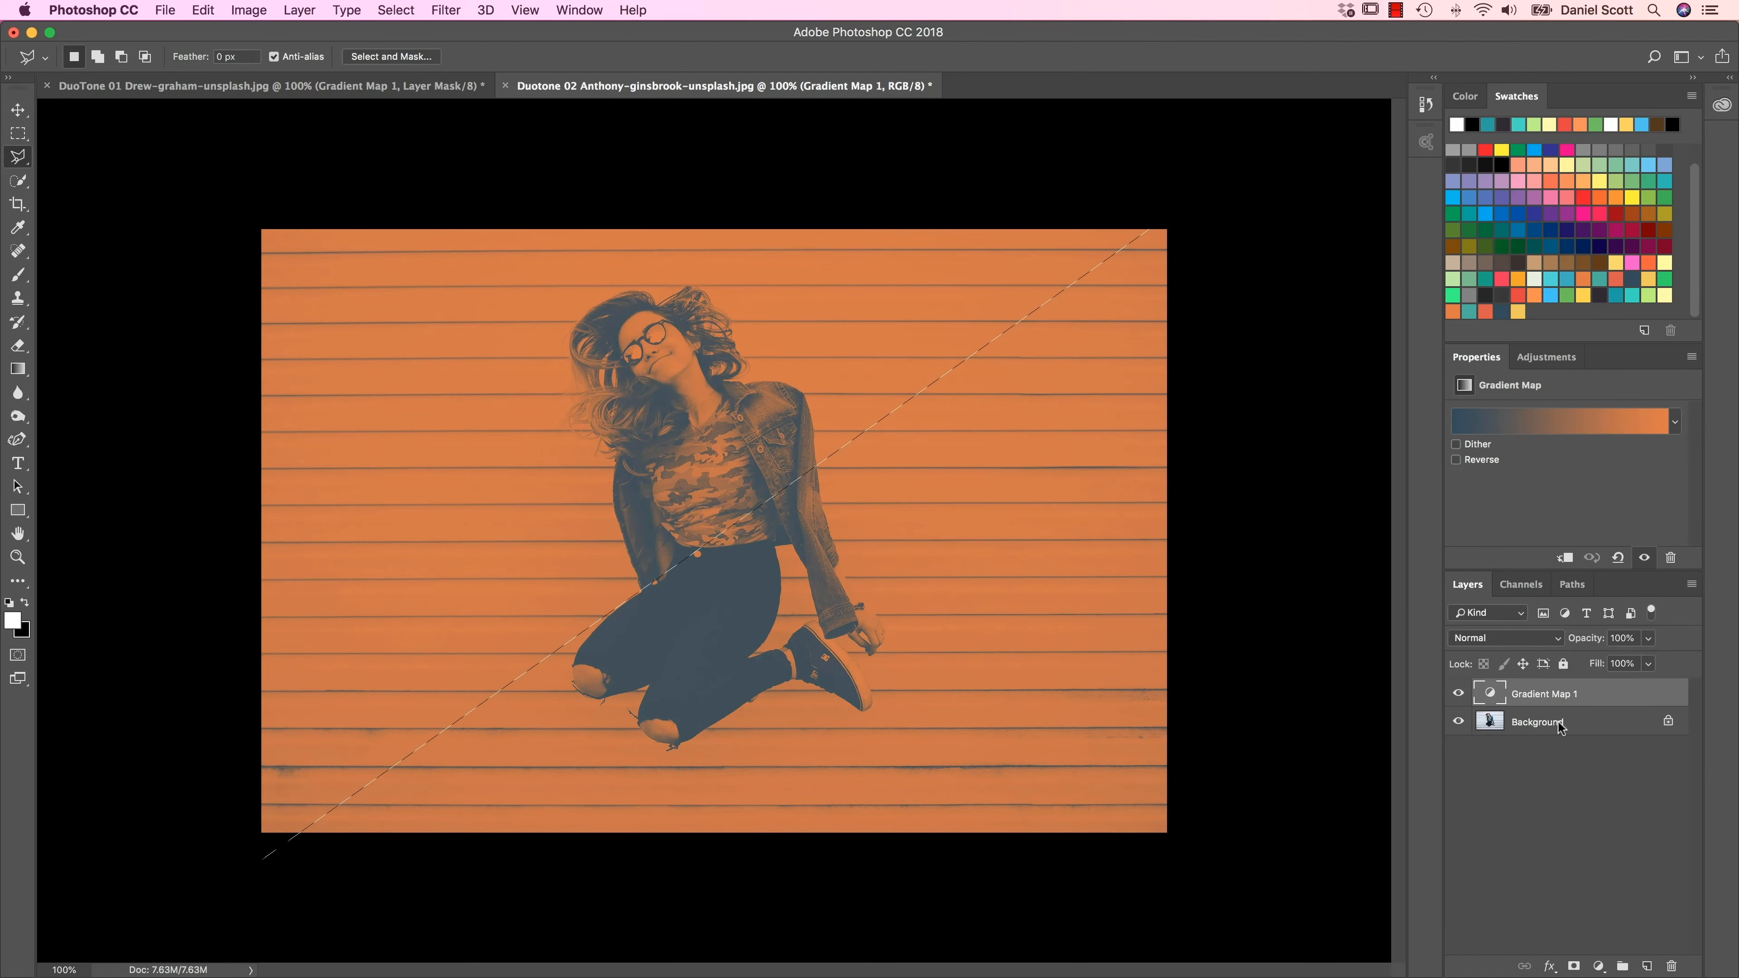
click(1573, 966)
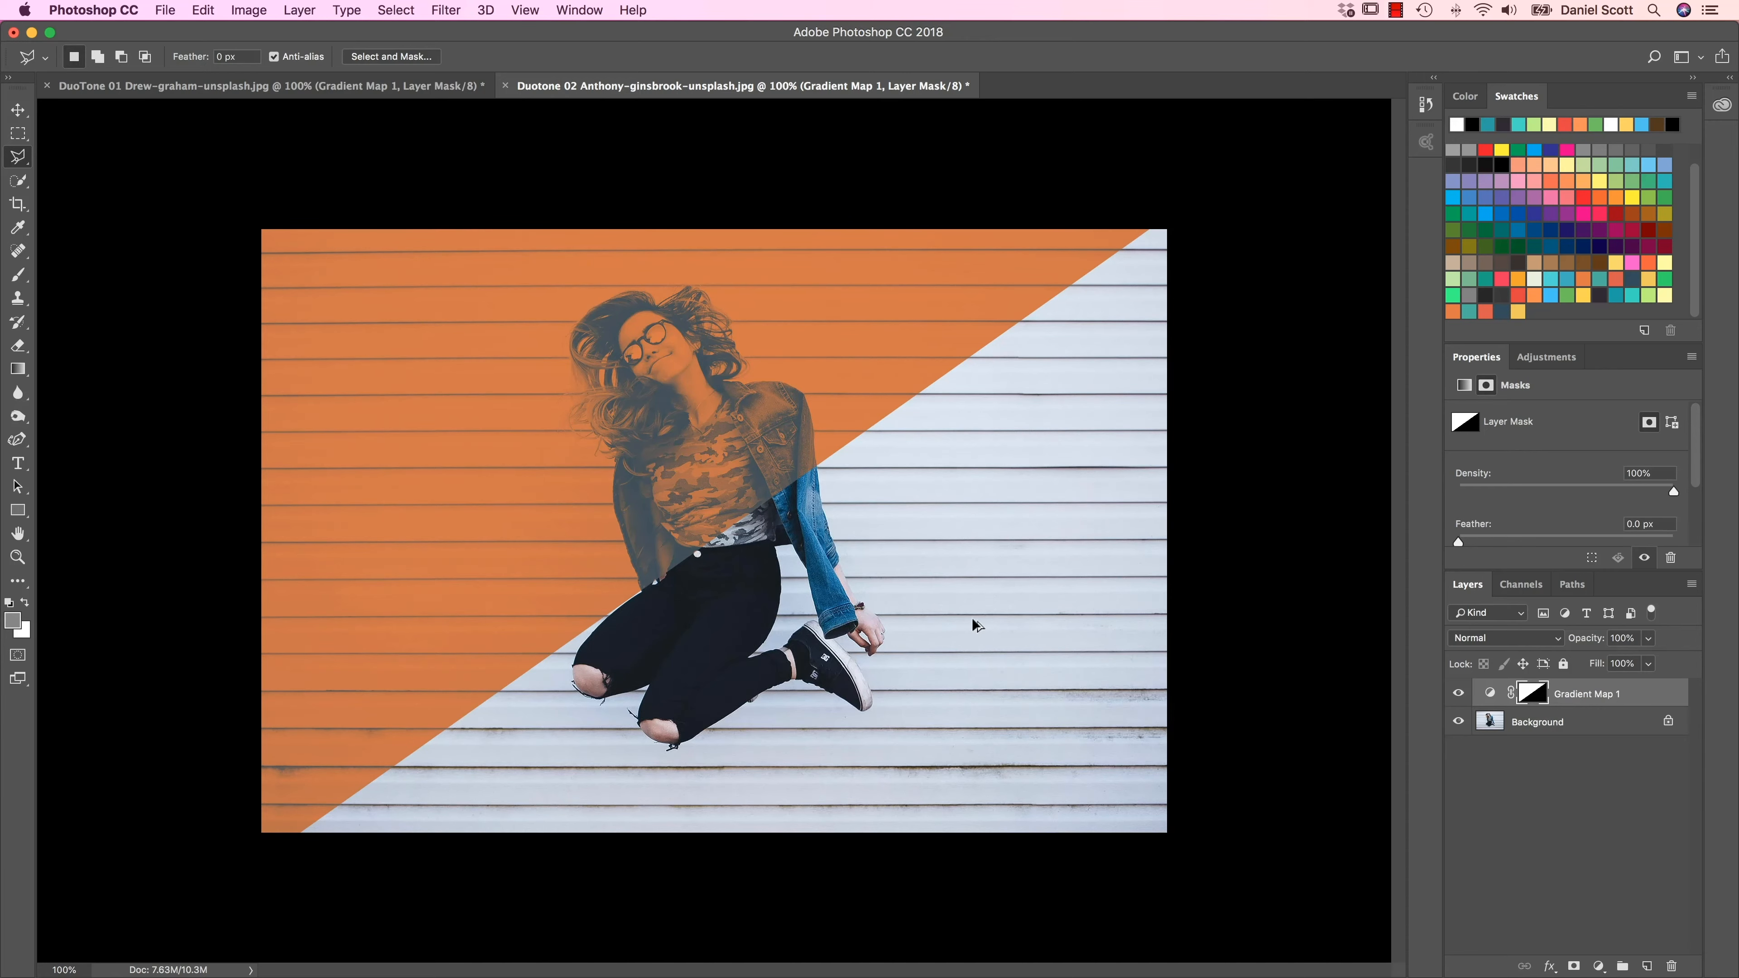
key(super+z)
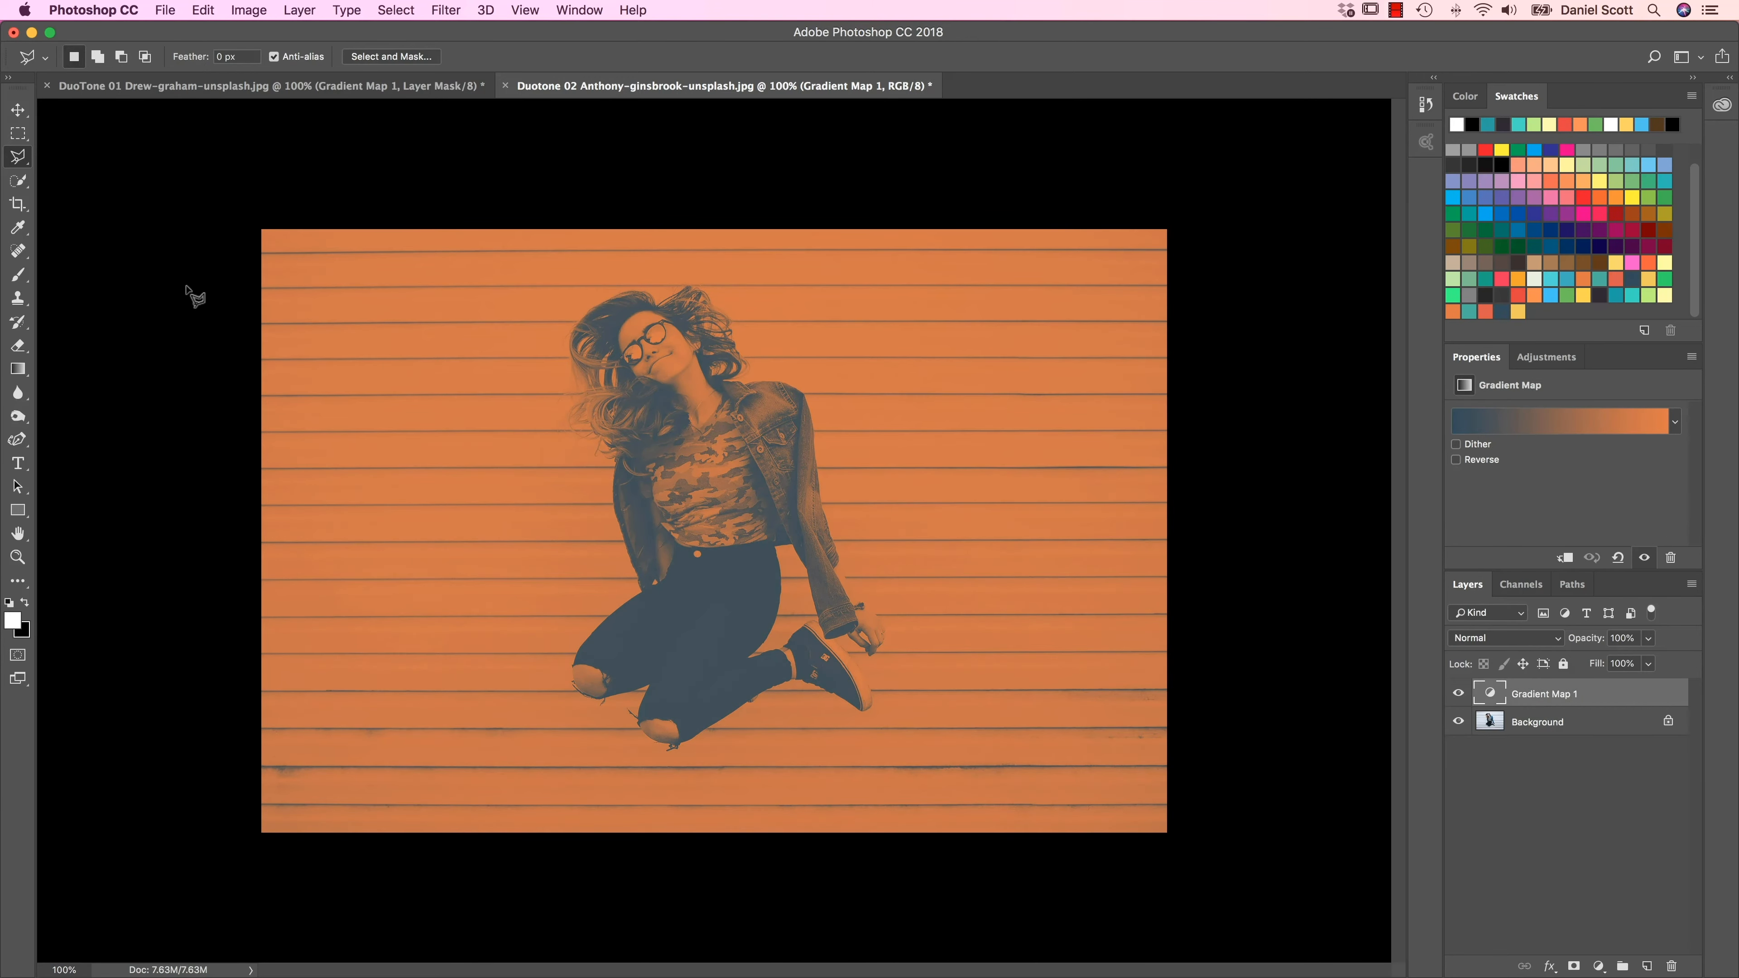
Step: Select a rectangle from the image's top edge around the woman's upper body and mask the gradient map to it
click(18, 132)
drag(503, 198, 771, 611)
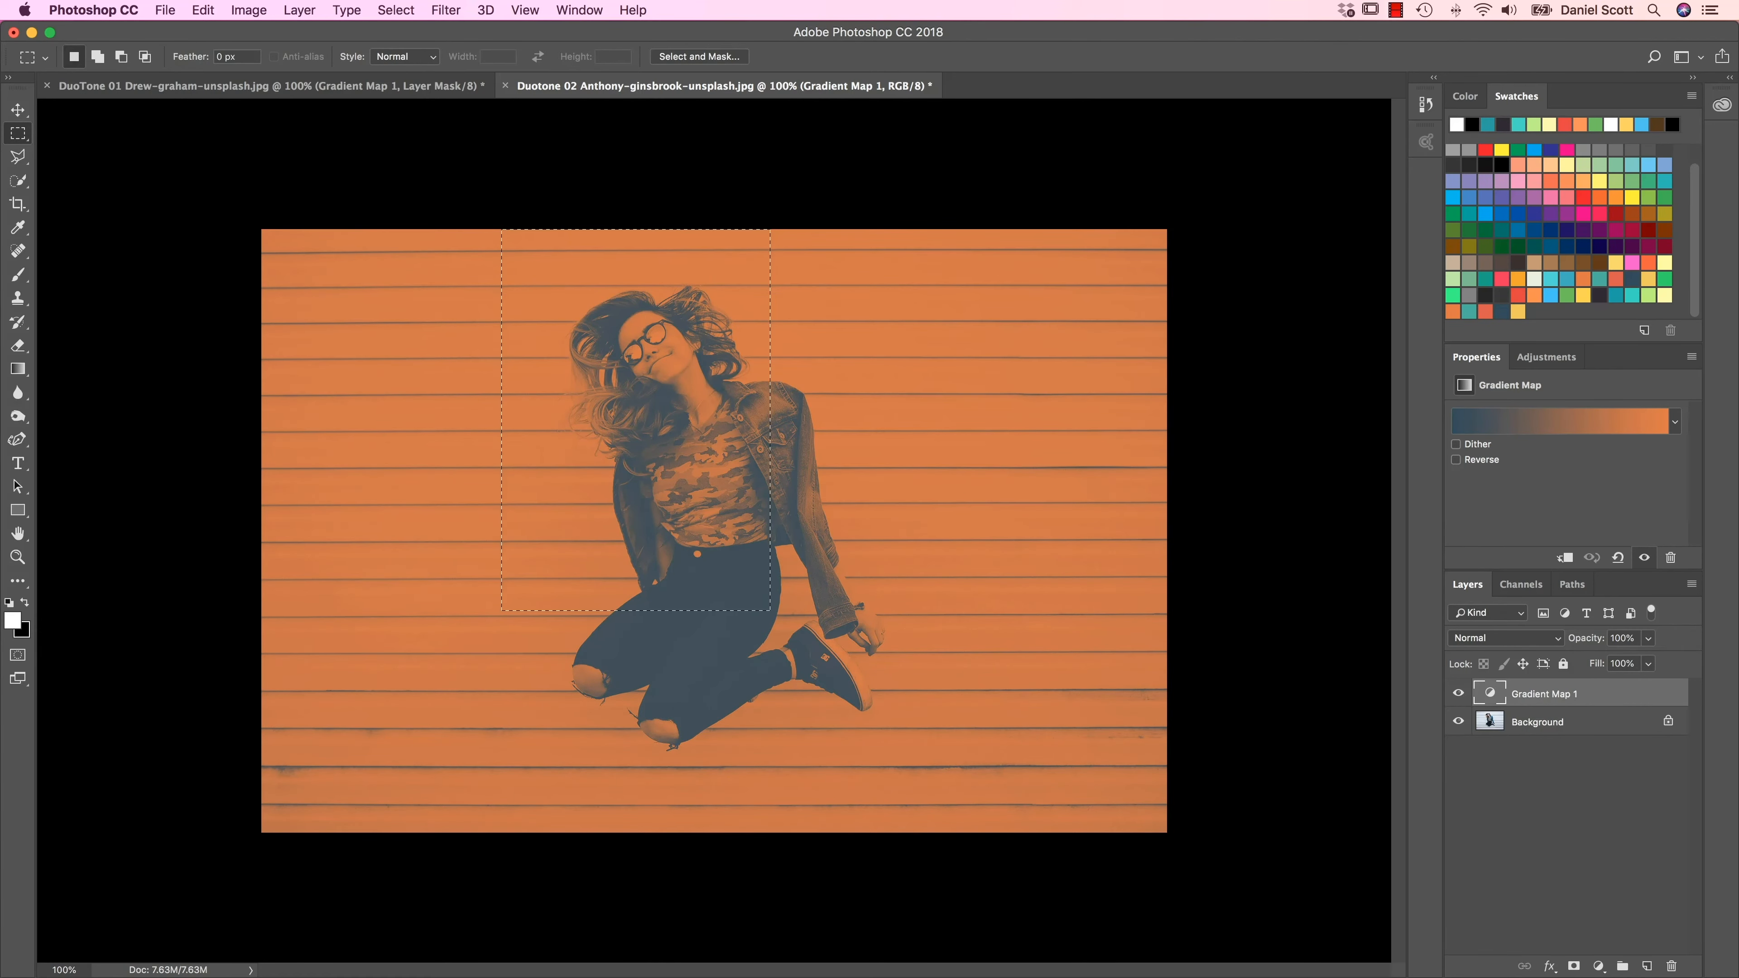
click(1573, 966)
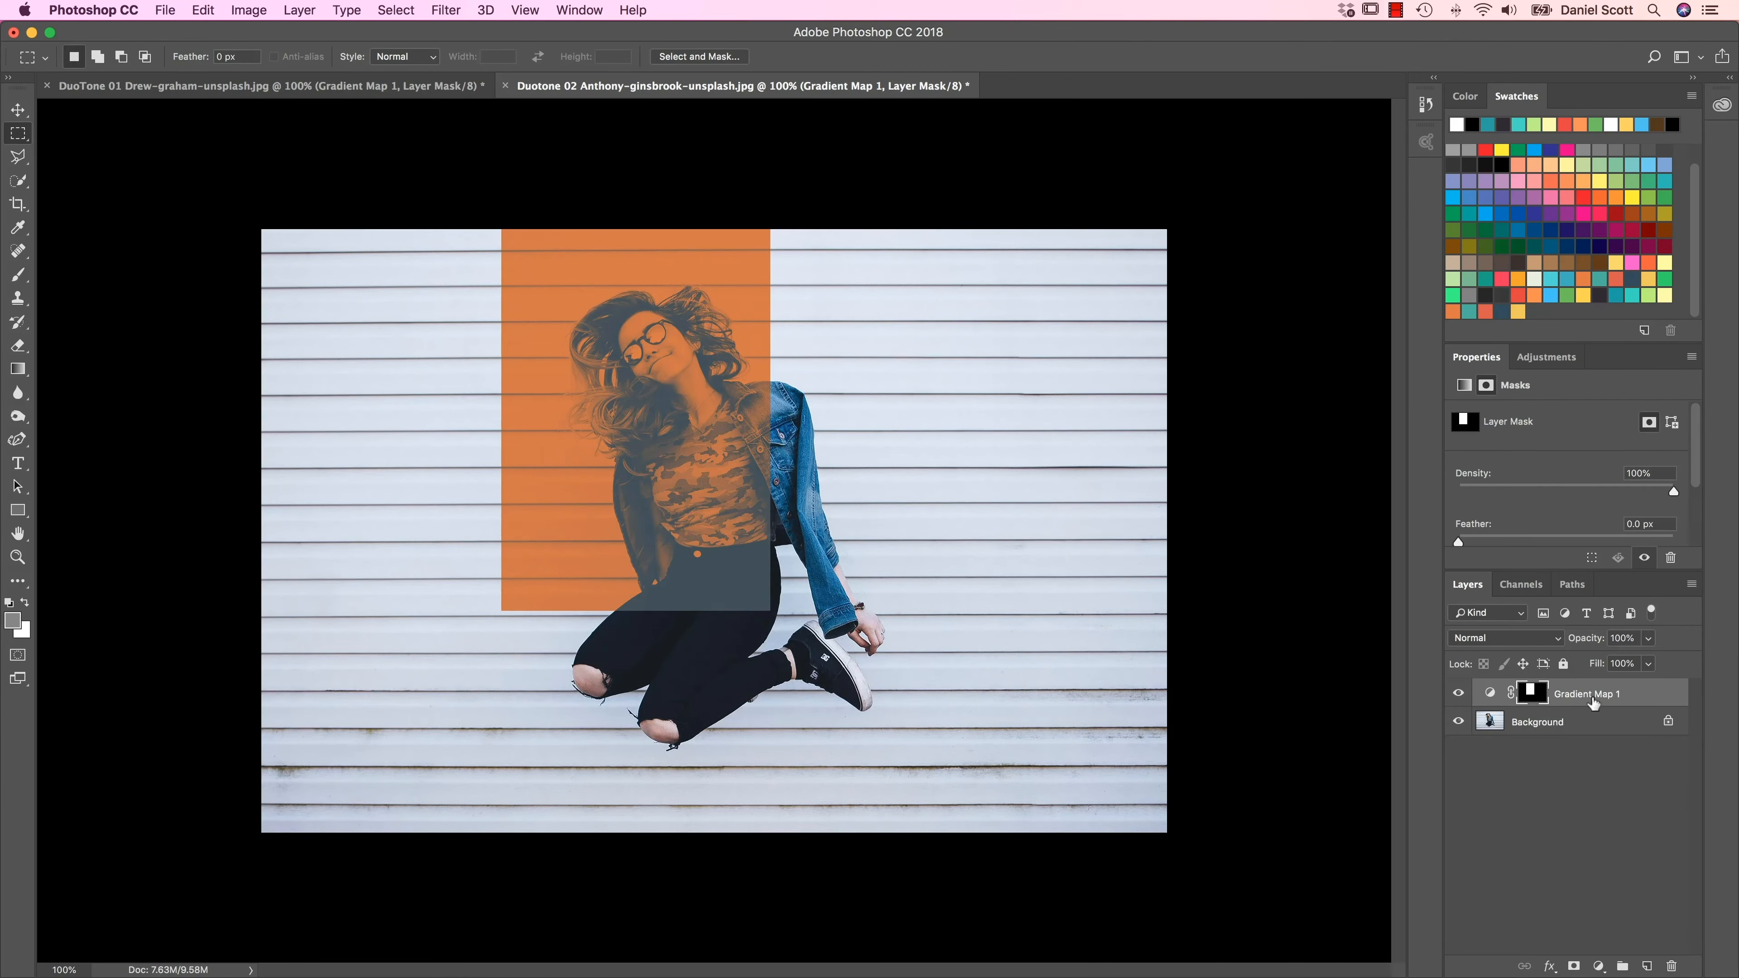
Step: Move the gradient map's masked rectangle slightly left and up, and scale its mask to about 180% width and 168% height, covering the photo's left half
click(17, 110)
drag(659, 425, 611, 481)
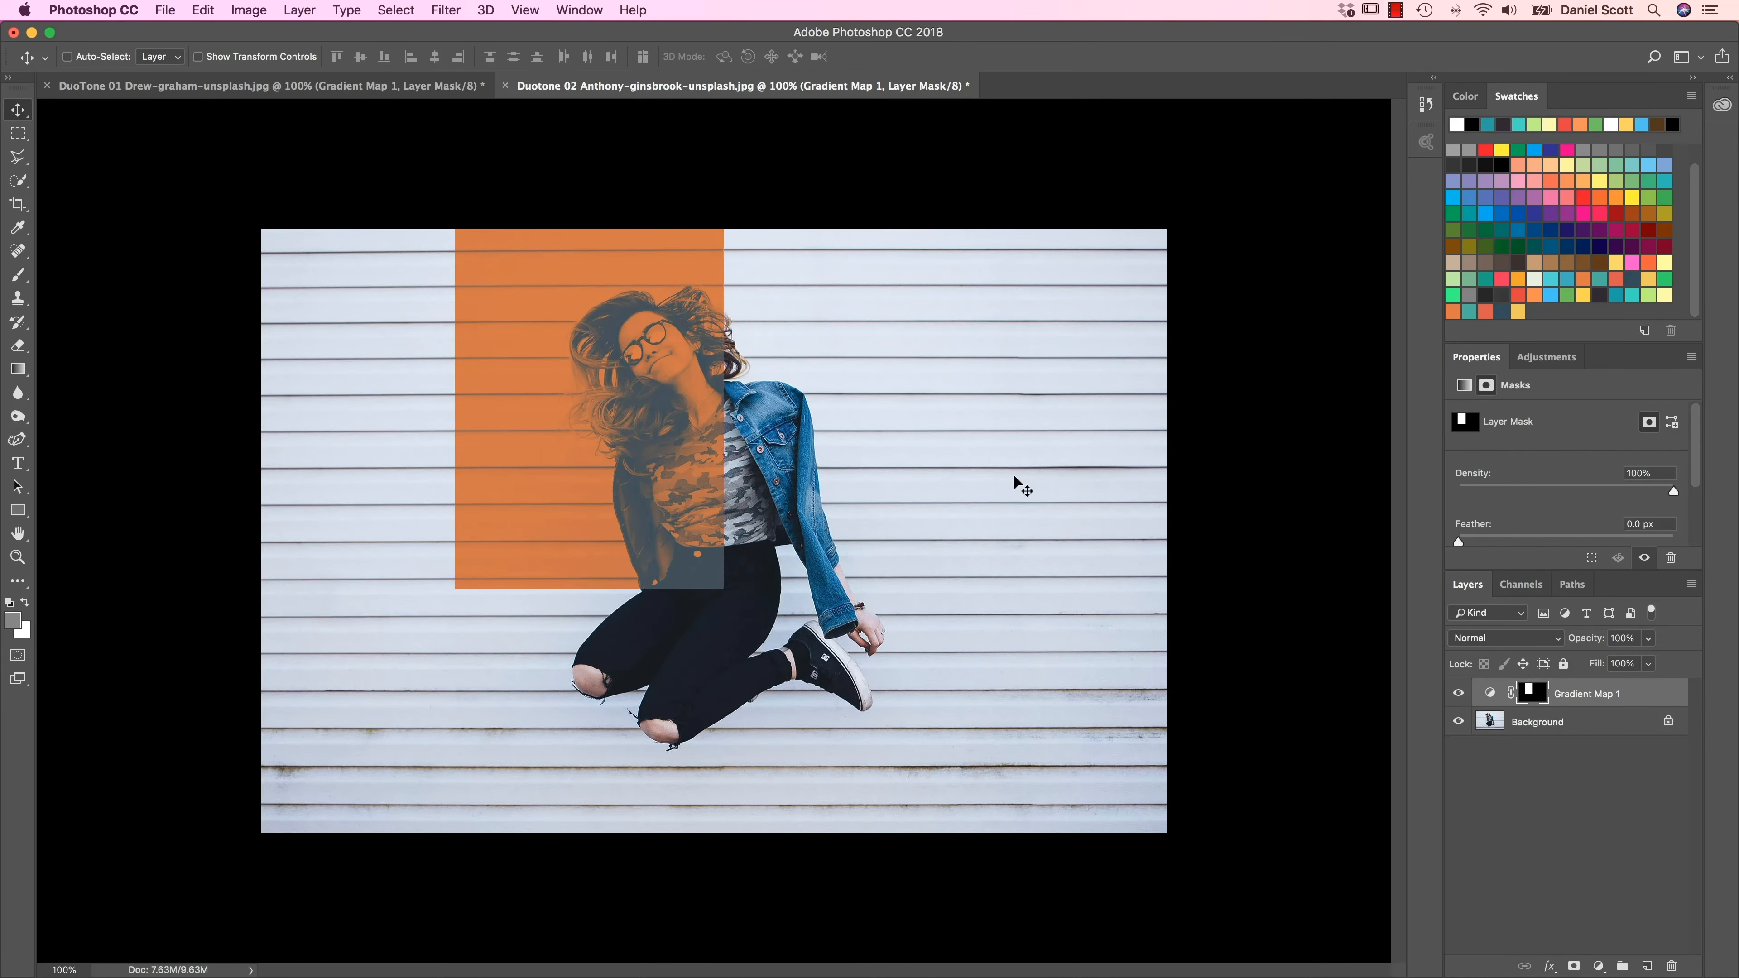
key(super)
key(super+t)
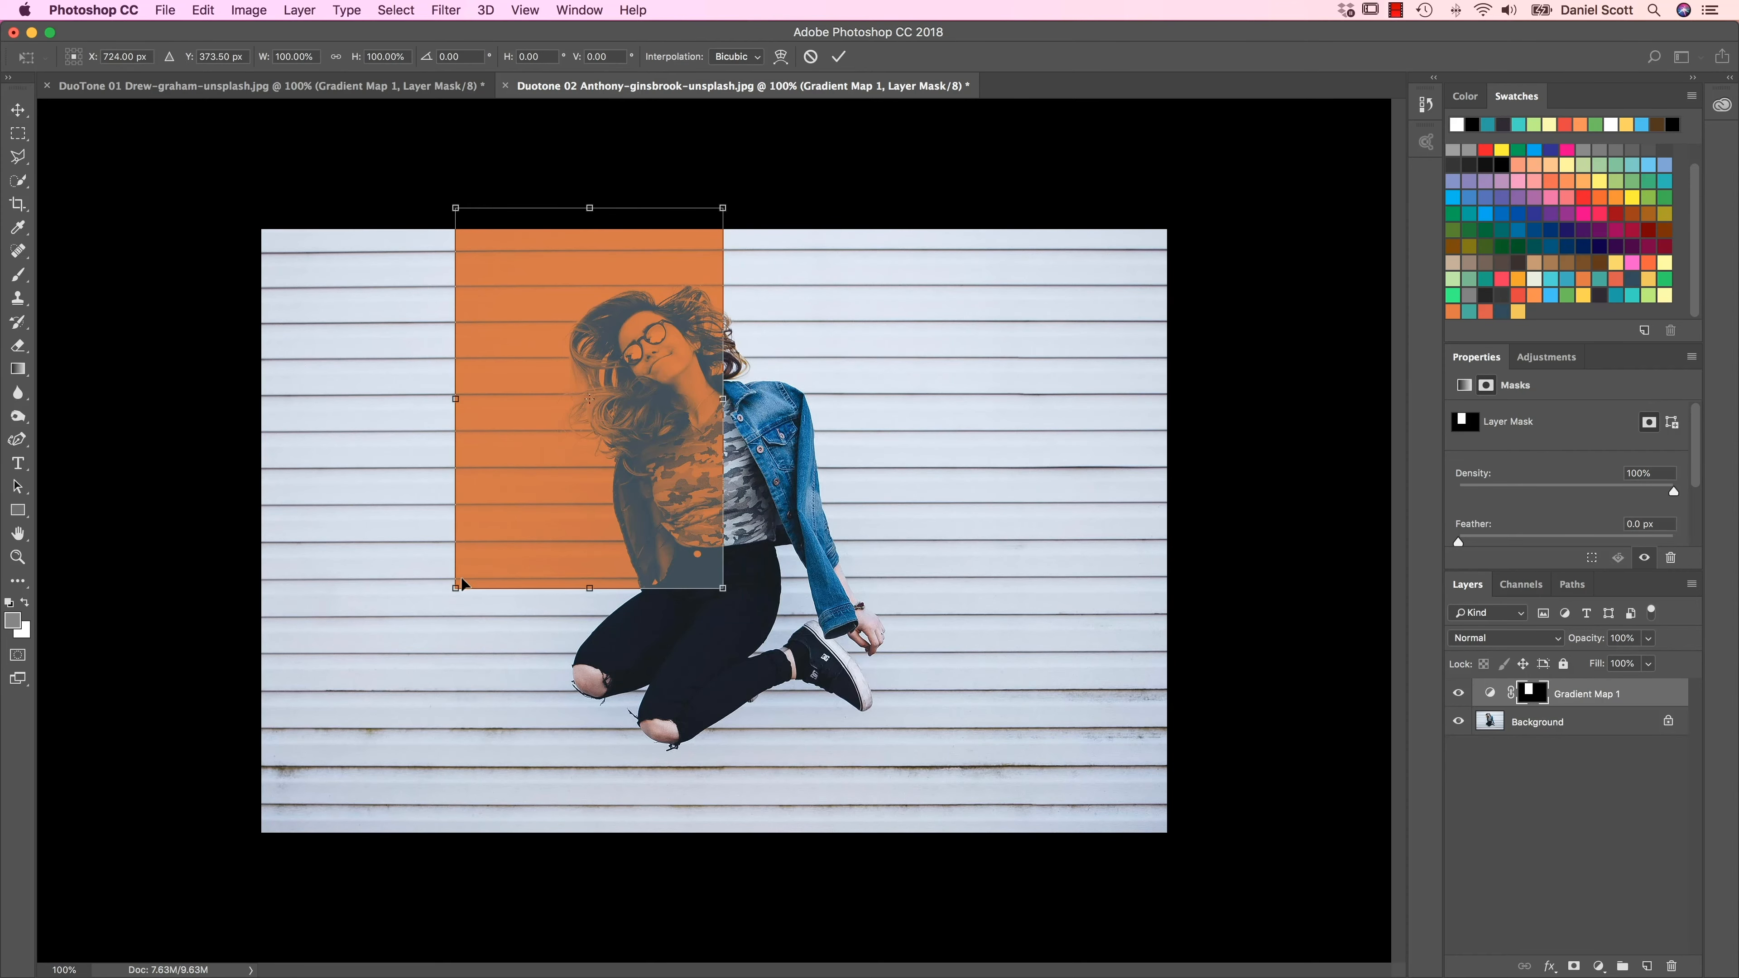
drag(454, 587, 231, 849)
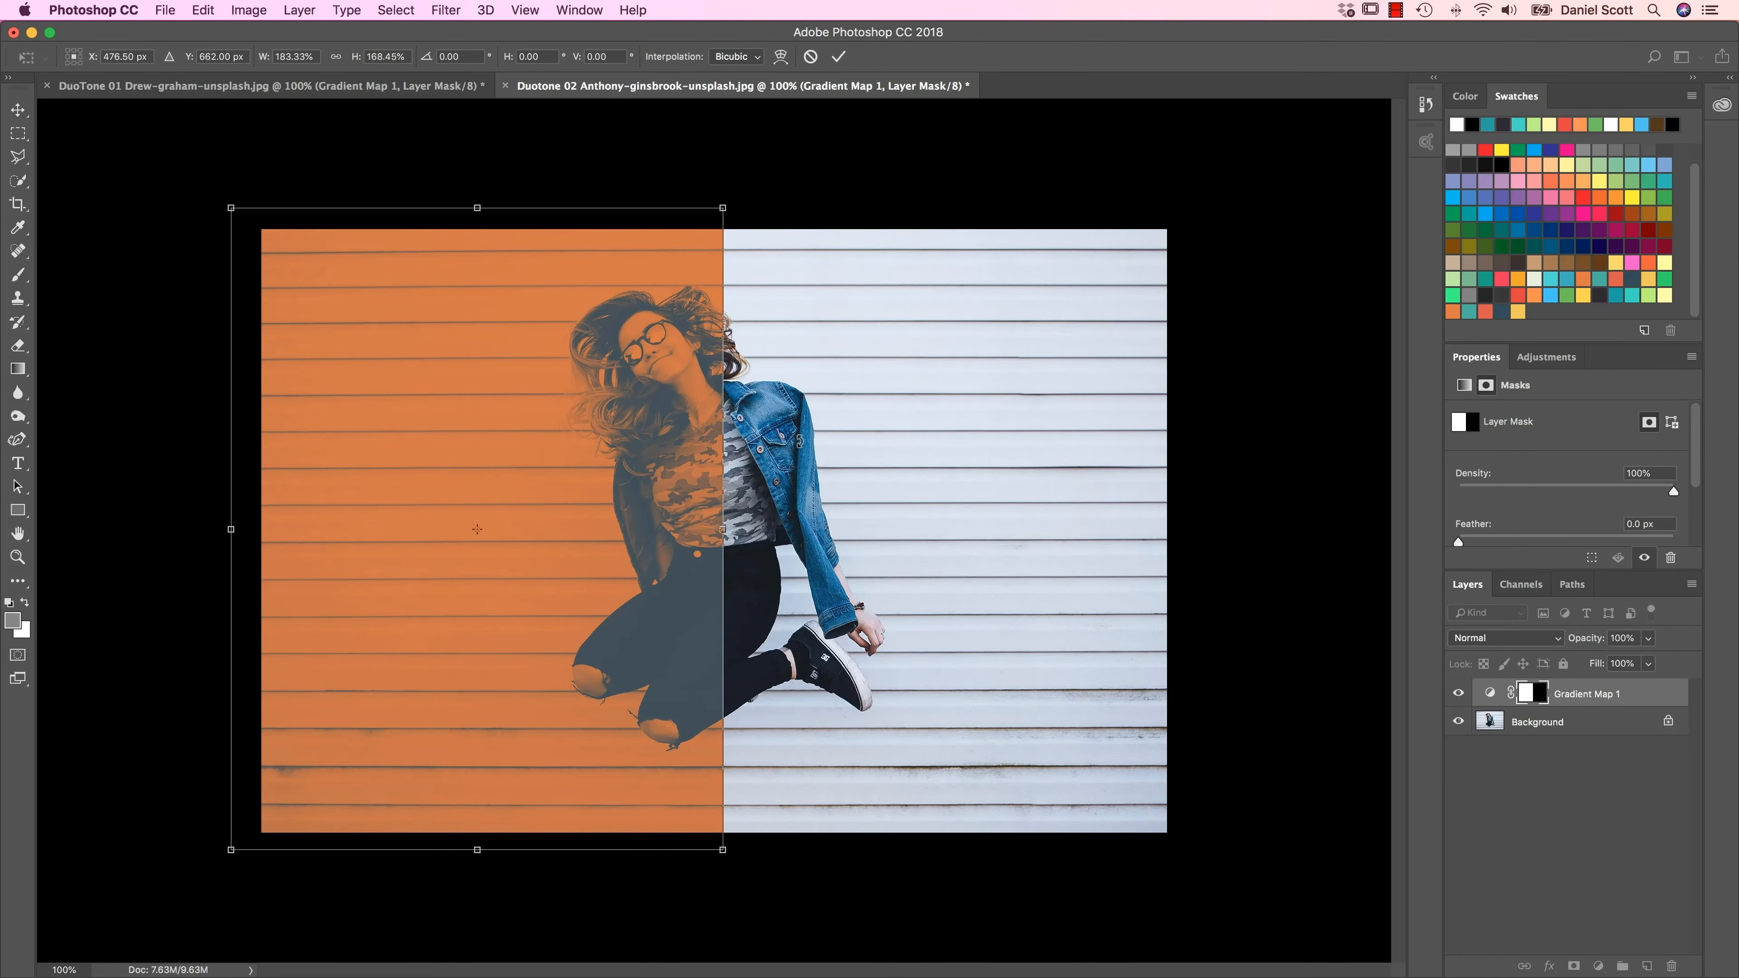
drag(728, 528, 714, 529)
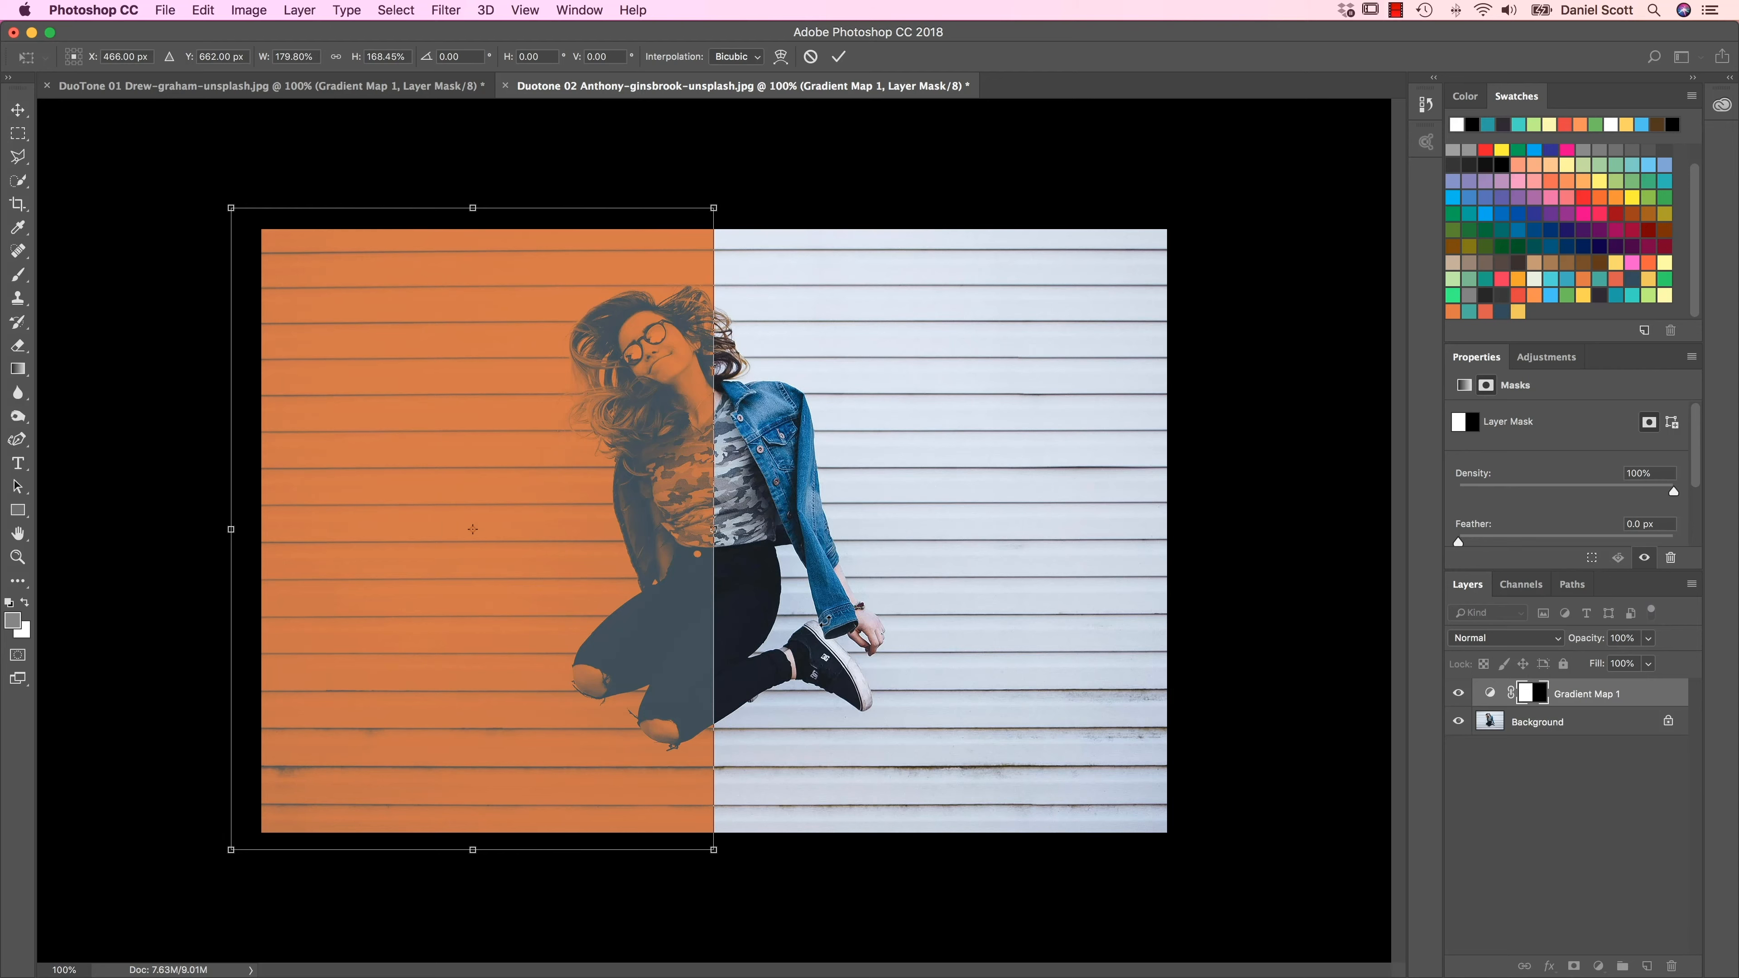
key(Return)
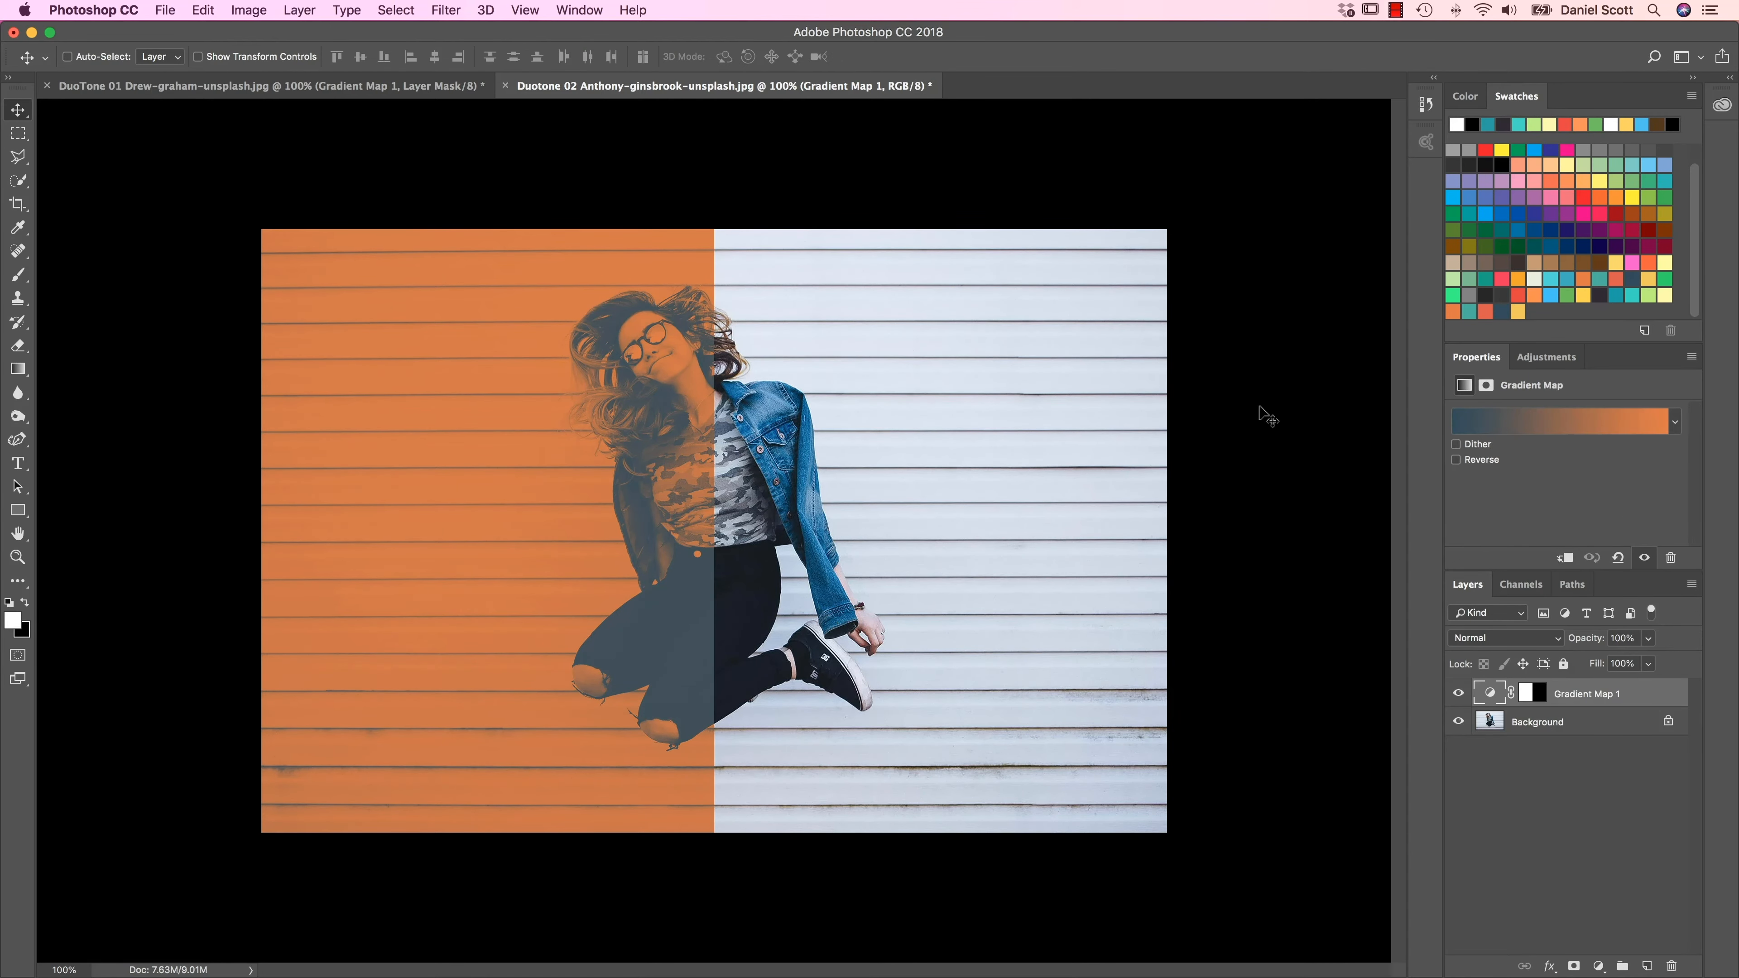
Step: Examine the boundary between the duotone and original colours across the woman's head and upper body at 300% zoom
key(super+plus)
key(super+plus)
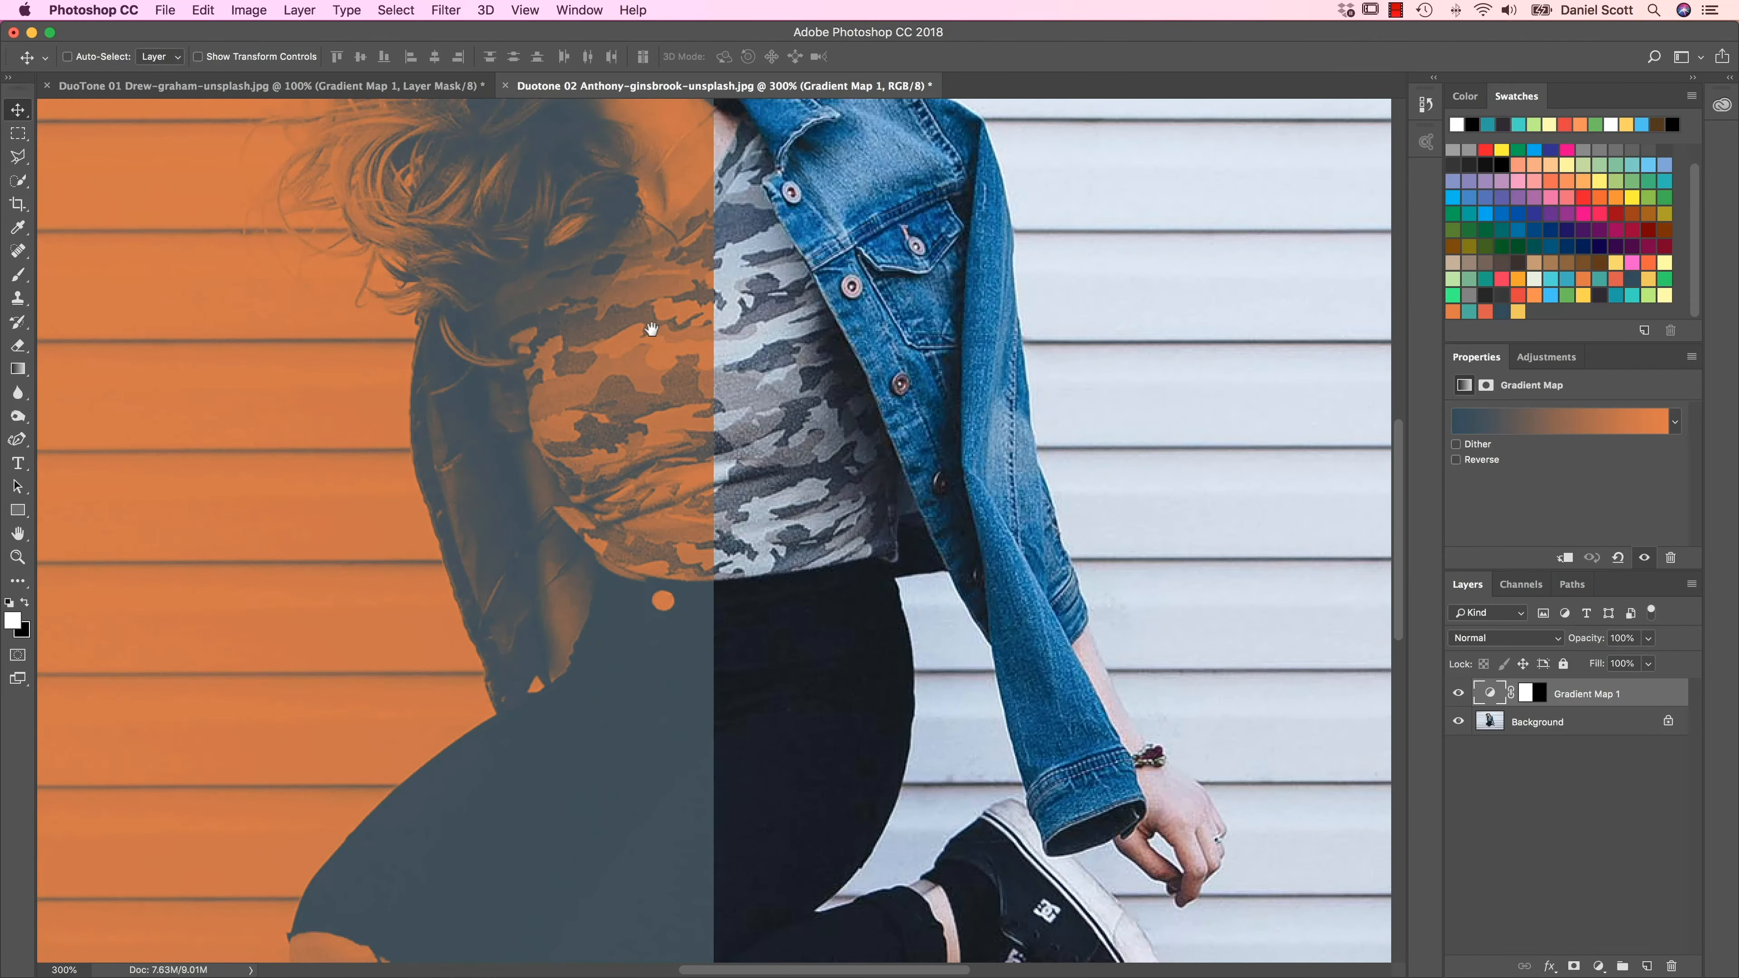
drag(652, 330, 811, 772)
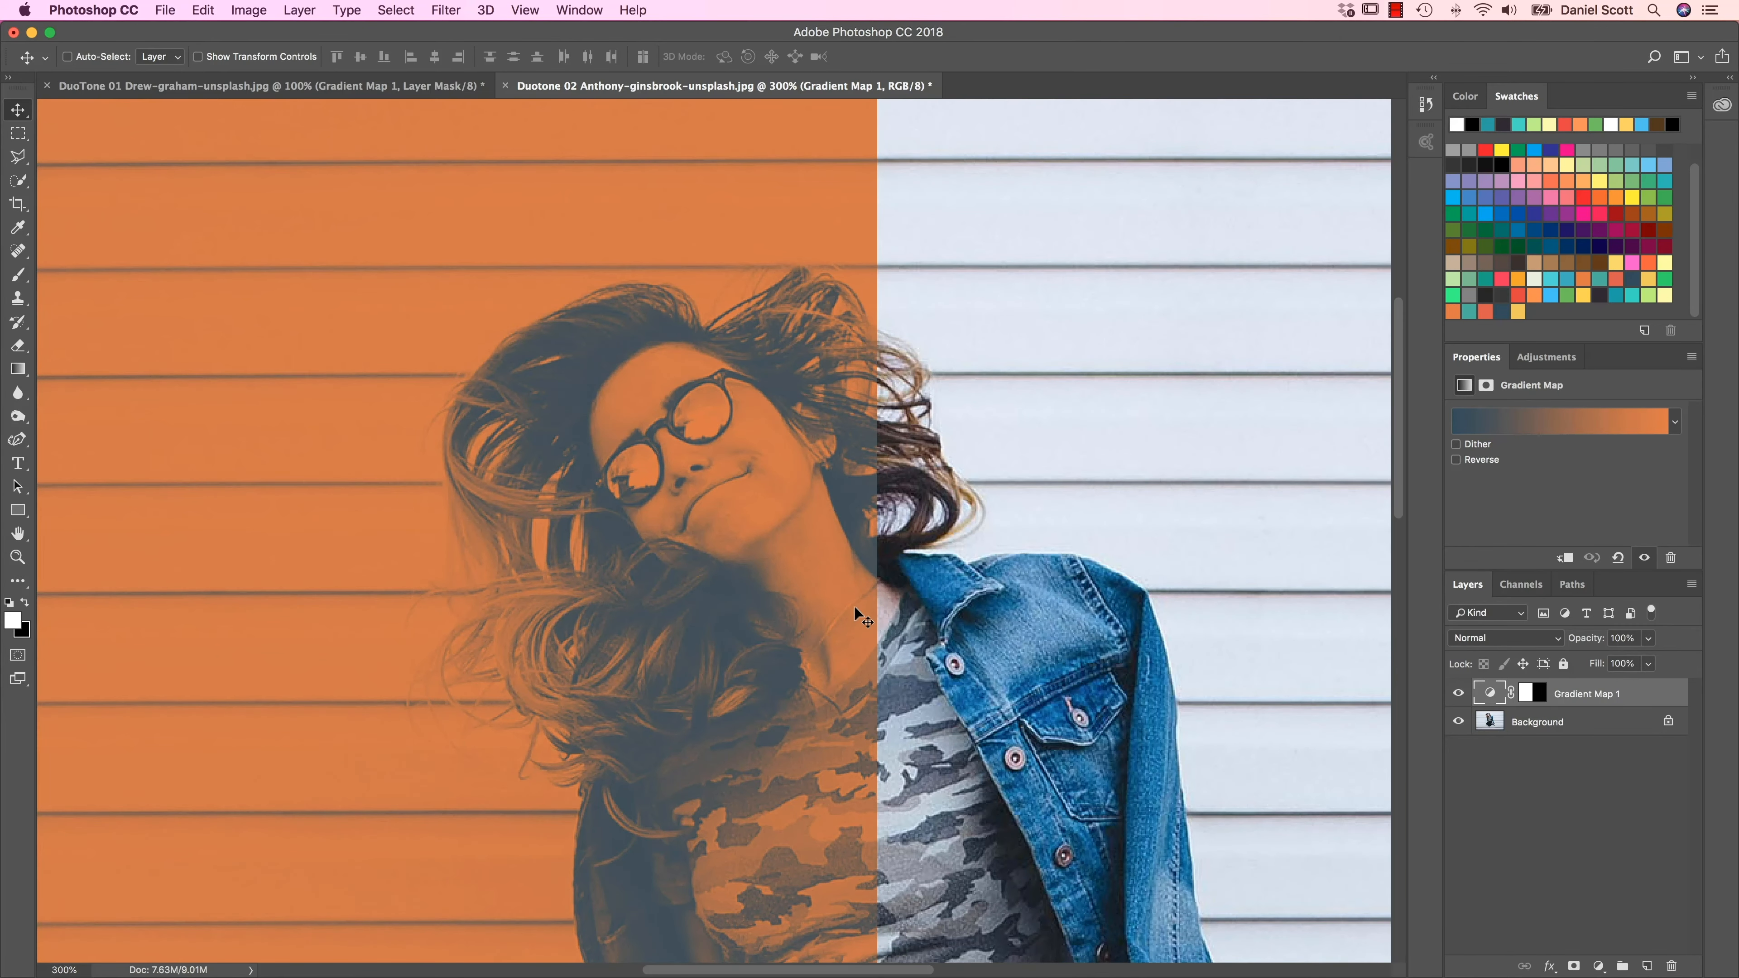